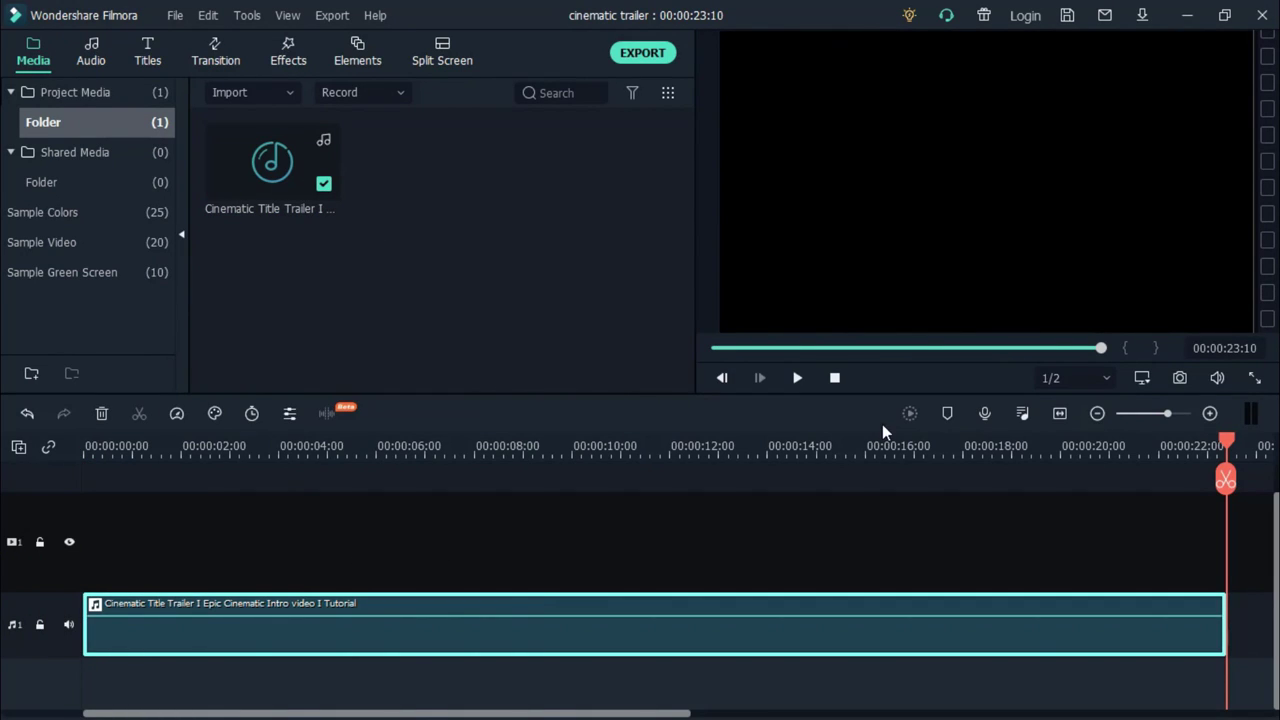
Play the audio clip and place markers on its main beats over roughly the first 16 seconds.
{"action": "left_click", "coordinate": [797, 378]}
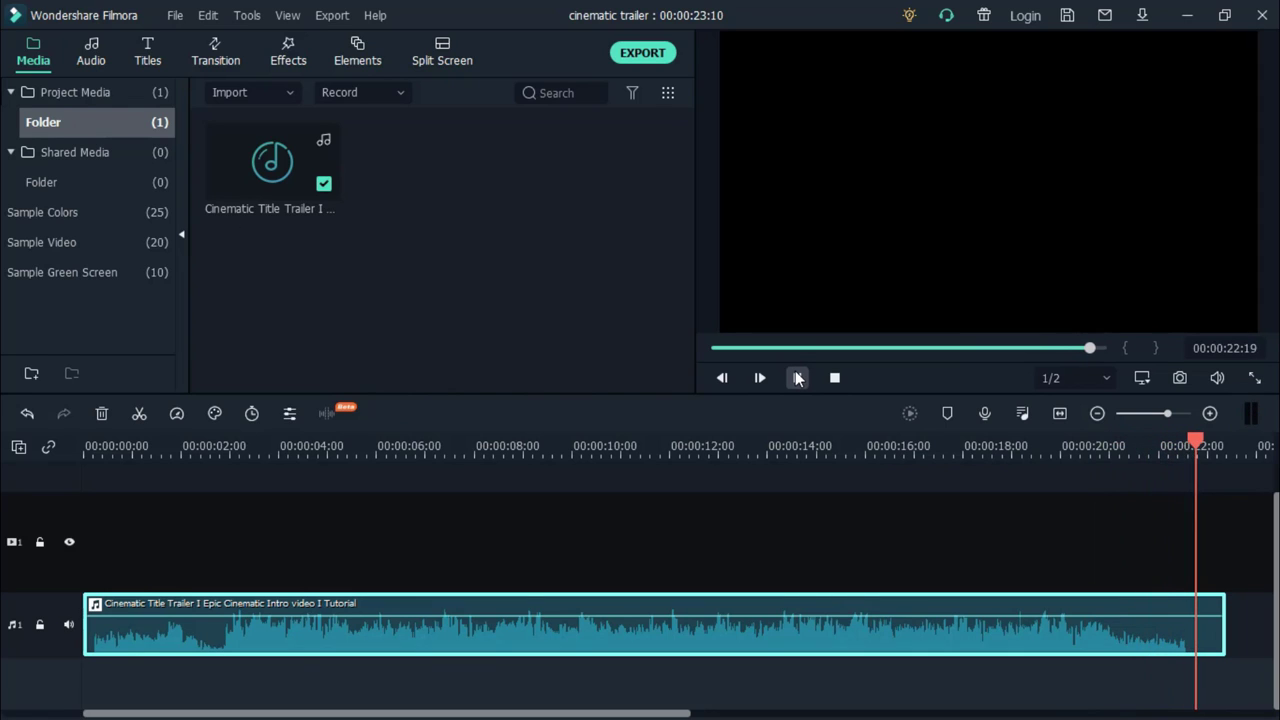
{"action": "left_click", "coordinate": [836, 378]}
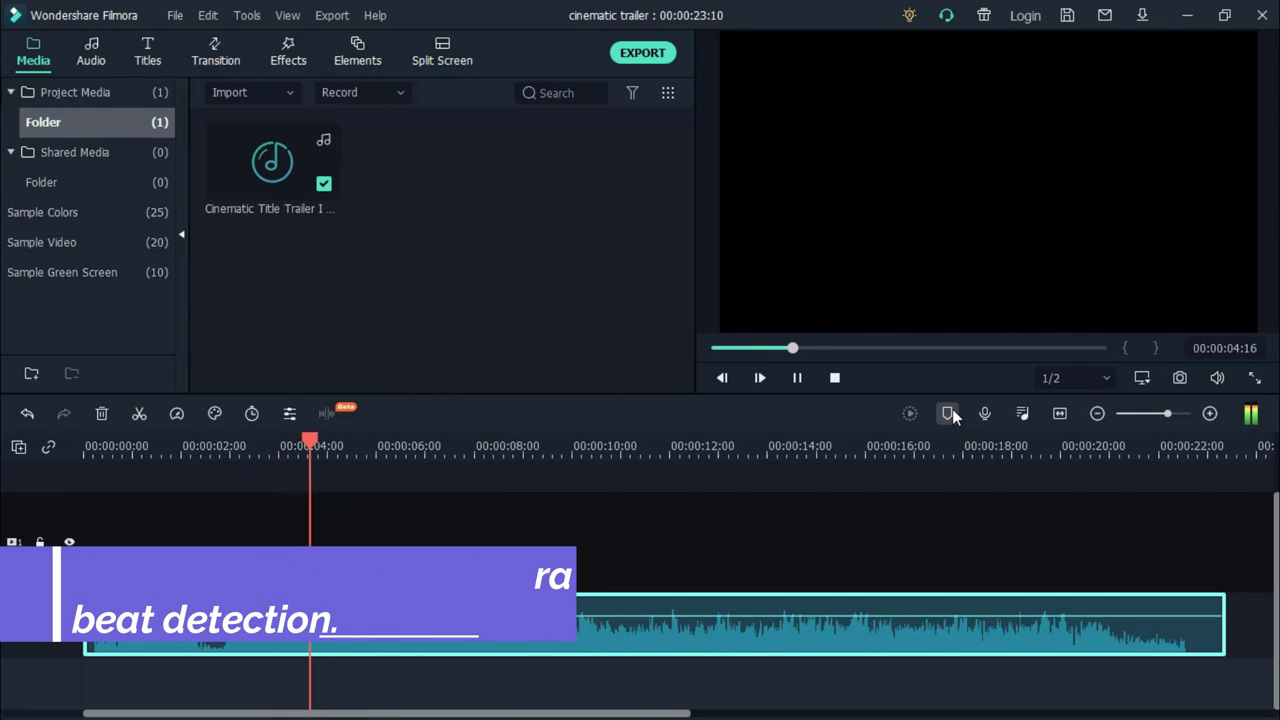
{"action": "key", "text": "space"}
{"action": "key", "text": "Left"}
{"action": "key", "text": "Left"}
{"action": "key", "text": "Left"}
{"action": "key", "text": "Left"}
{"action": "key", "text": "space"}
{"action": "left_click", "coordinate": [947, 413]}
{"action": "left_click", "coordinate": [947, 413]}
{"action": "left_click", "coordinate": [947, 413]}
{"action": "left_click", "coordinate": [947, 413]}
{"action": "key", "text": "space"}
{"action": "key", "text": "space"}
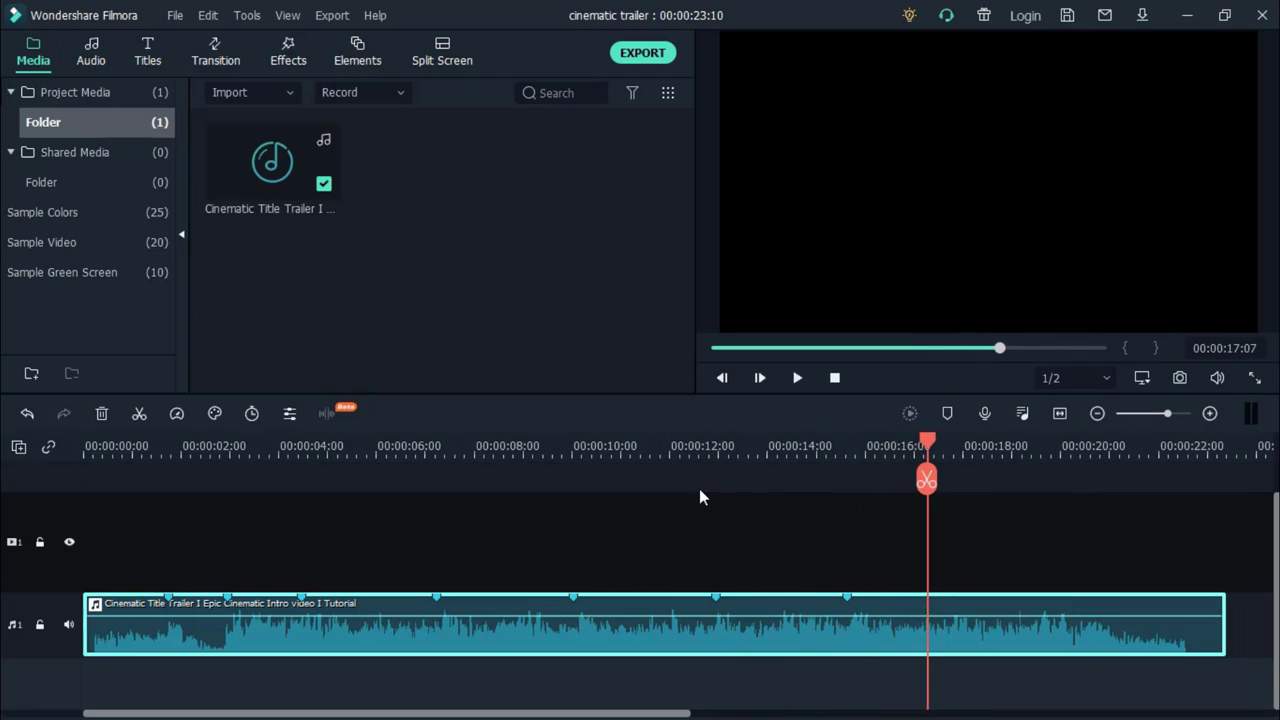
Add eight markers on the quick beats of the audio clip between about 17 and 20 seconds.
{"action": "left_click", "coordinate": [947, 413]}
{"action": "left_click", "coordinate": [947, 413]}
{"action": "left_click", "coordinate": [948, 414]}
{"action": "left_click", "coordinate": [950, 420]}
{"action": "left_click", "coordinate": [950, 420]}
{"action": "left_click", "coordinate": [950, 420]}
{"action": "left_click", "coordinate": [950, 420]}
{"action": "left_click", "coordinate": [950, 420]}
Add the Default Title to the video track, spanning from the first beat marker to the end of the audio clip.
{"action": "left_click", "coordinate": [147, 55]}
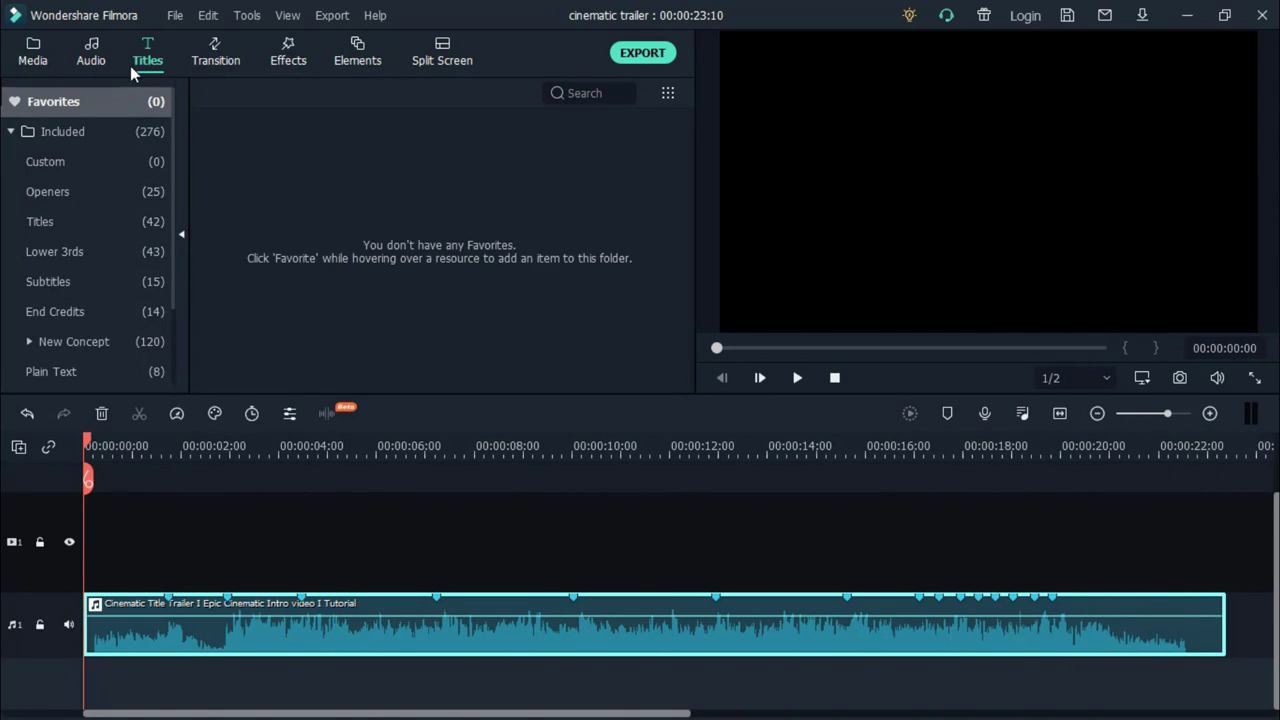
{"action": "left_click", "coordinate": [91, 218]}
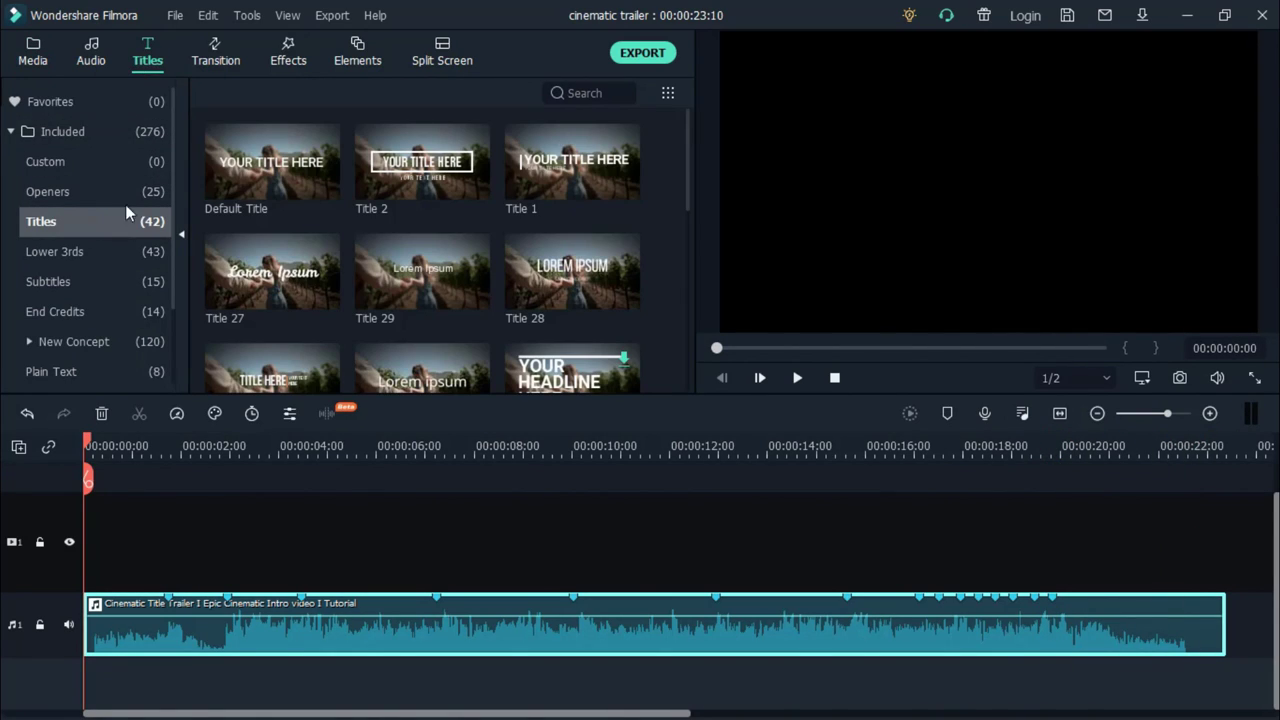
{"action": "left_click", "coordinate": [326, 188]}
{"action": "left_click", "coordinate": [324, 186]}
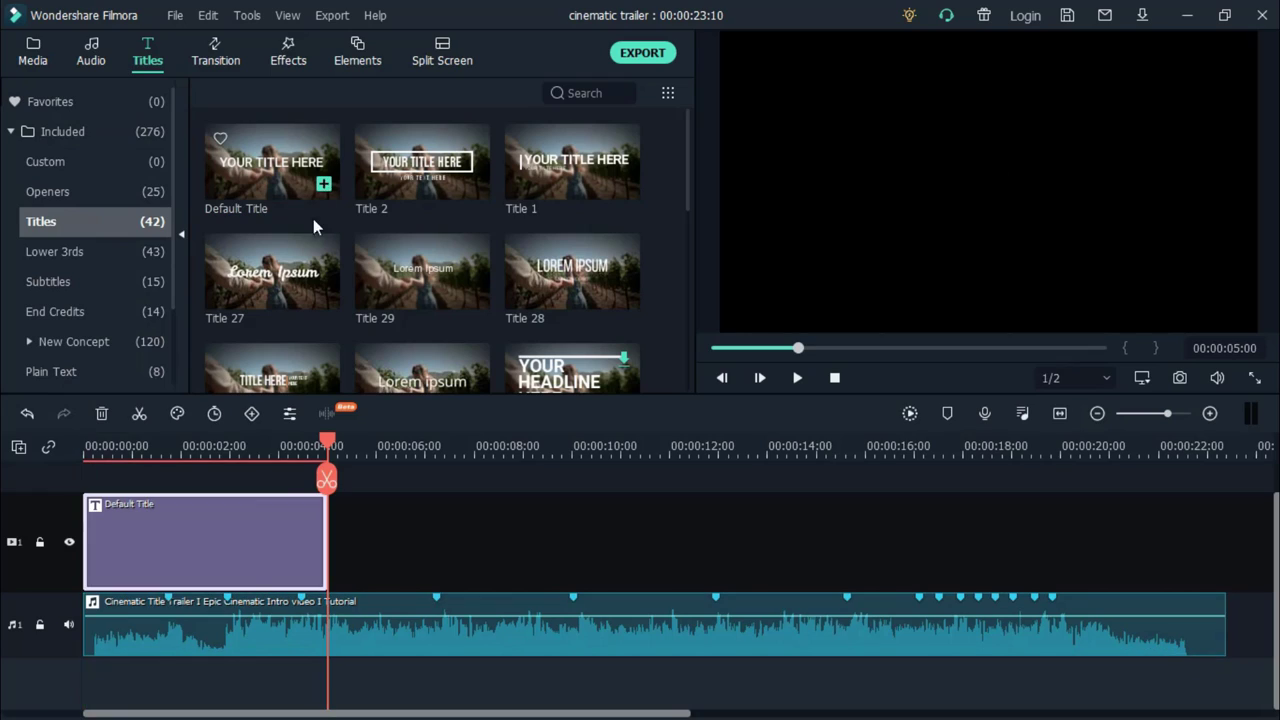
{"action": "left_click_drag", "start_coordinate": [325, 525], "coordinate": [1224, 525]}
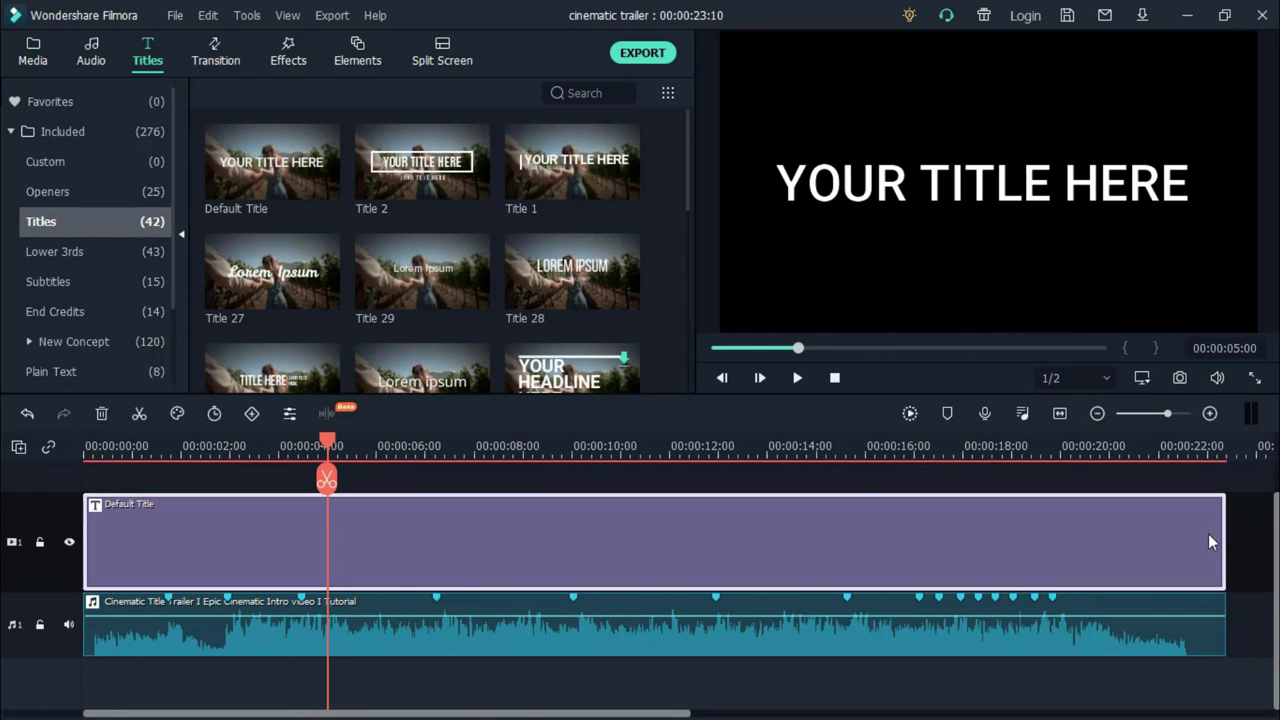
{"action": "left_click", "coordinate": [835, 377]}
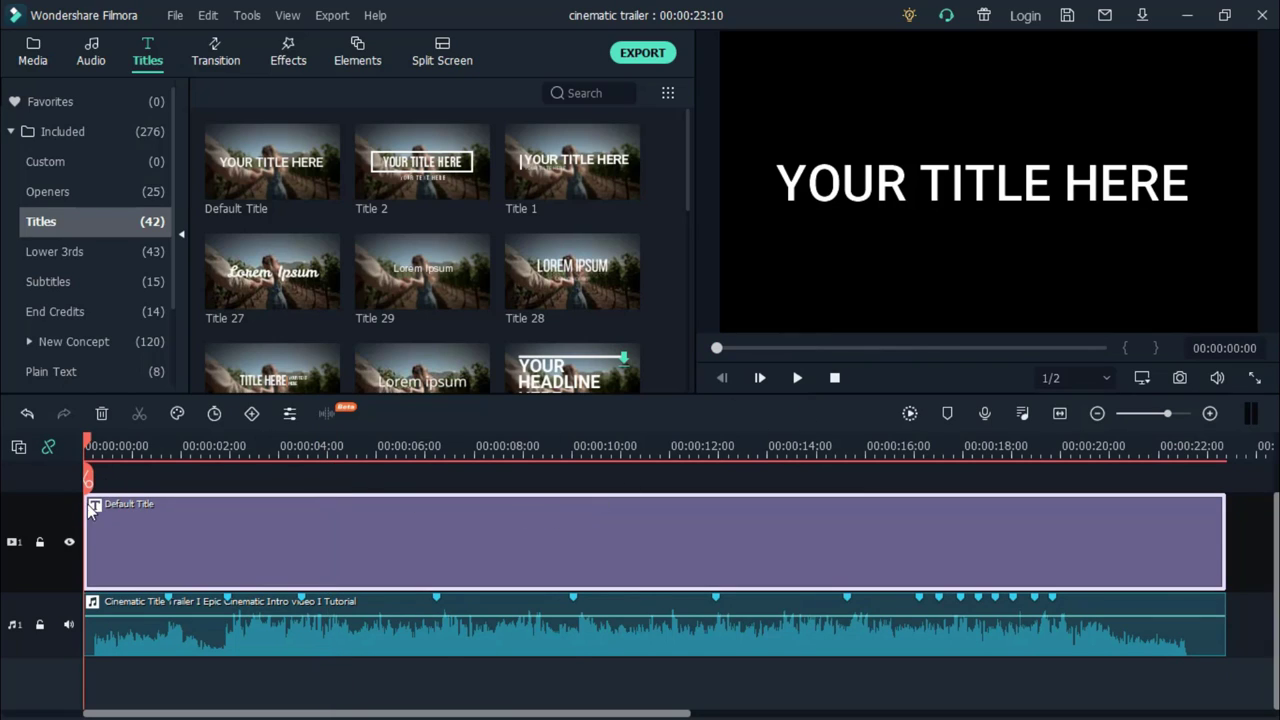
{"action": "left_click_drag", "start_coordinate": [80, 510], "coordinate": [165, 519]}
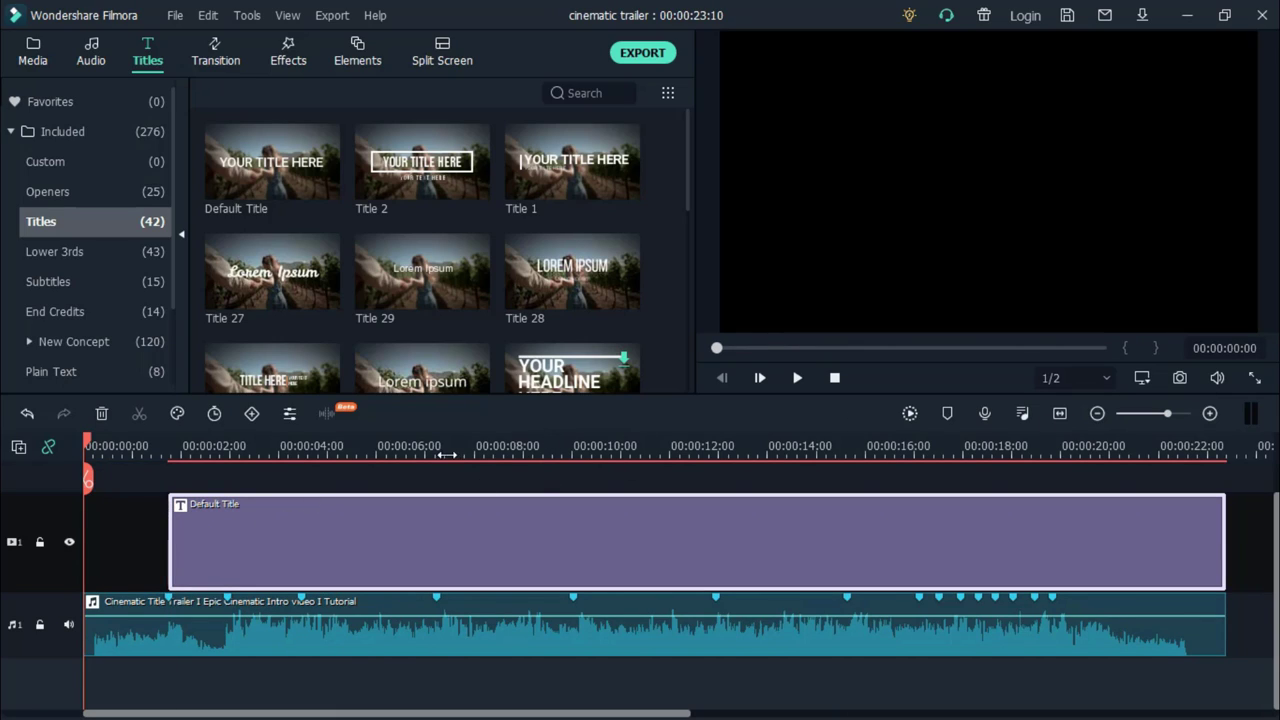
Replace the title clip's text with SIMPLE AND EASY in the advanced text editor.
{"action": "left_click_drag", "start_coordinate": [85, 447], "coordinate": [178, 450]}
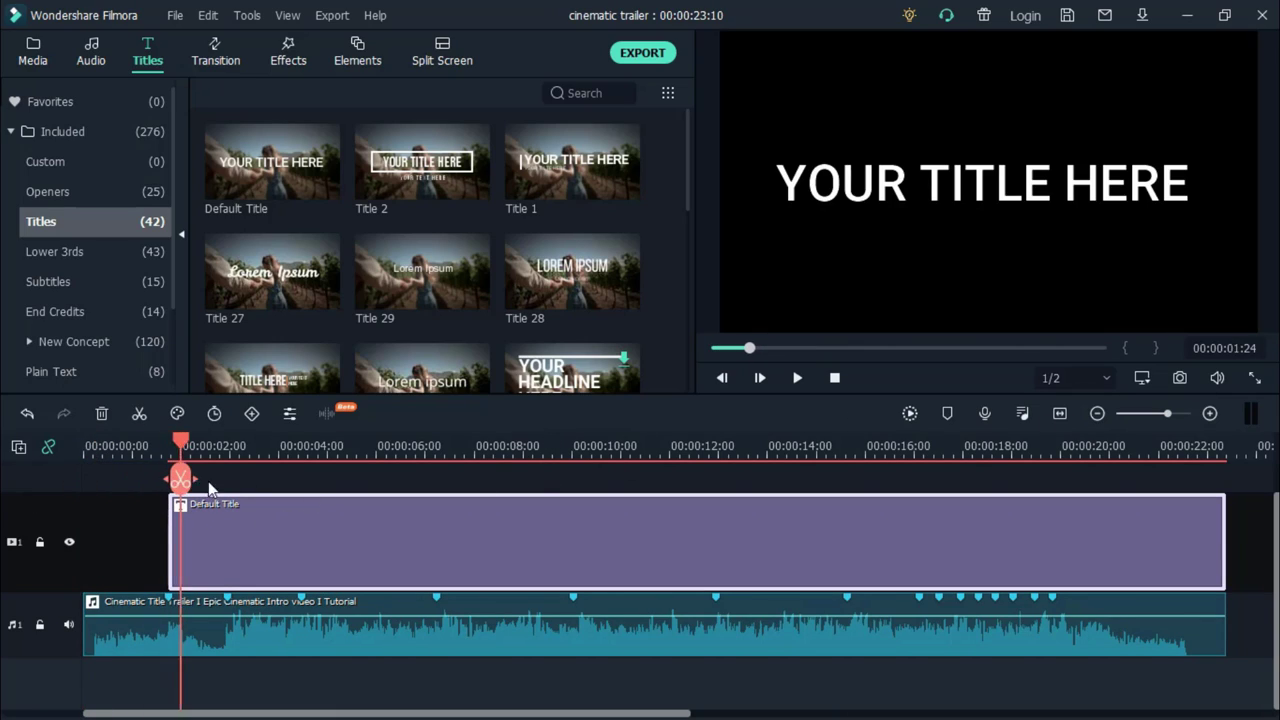
{"action": "right_click", "coordinate": [276, 524]}
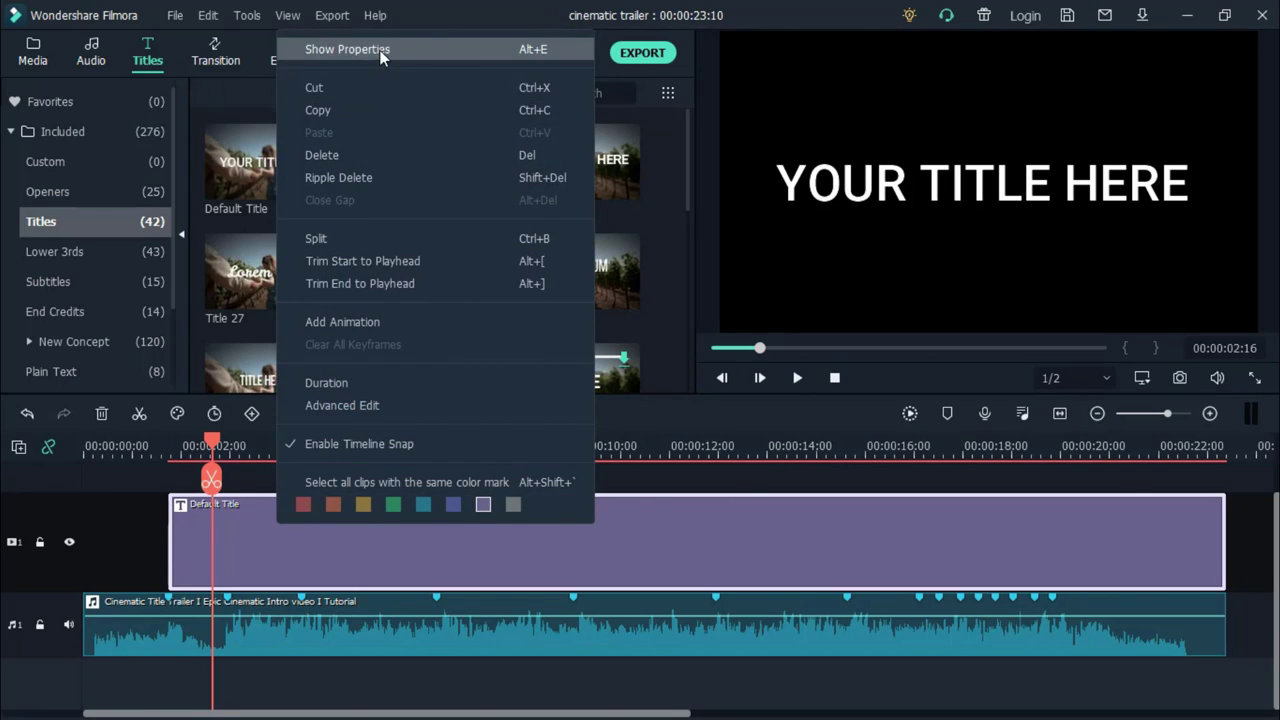
{"action": "left_click", "coordinate": [378, 52]}
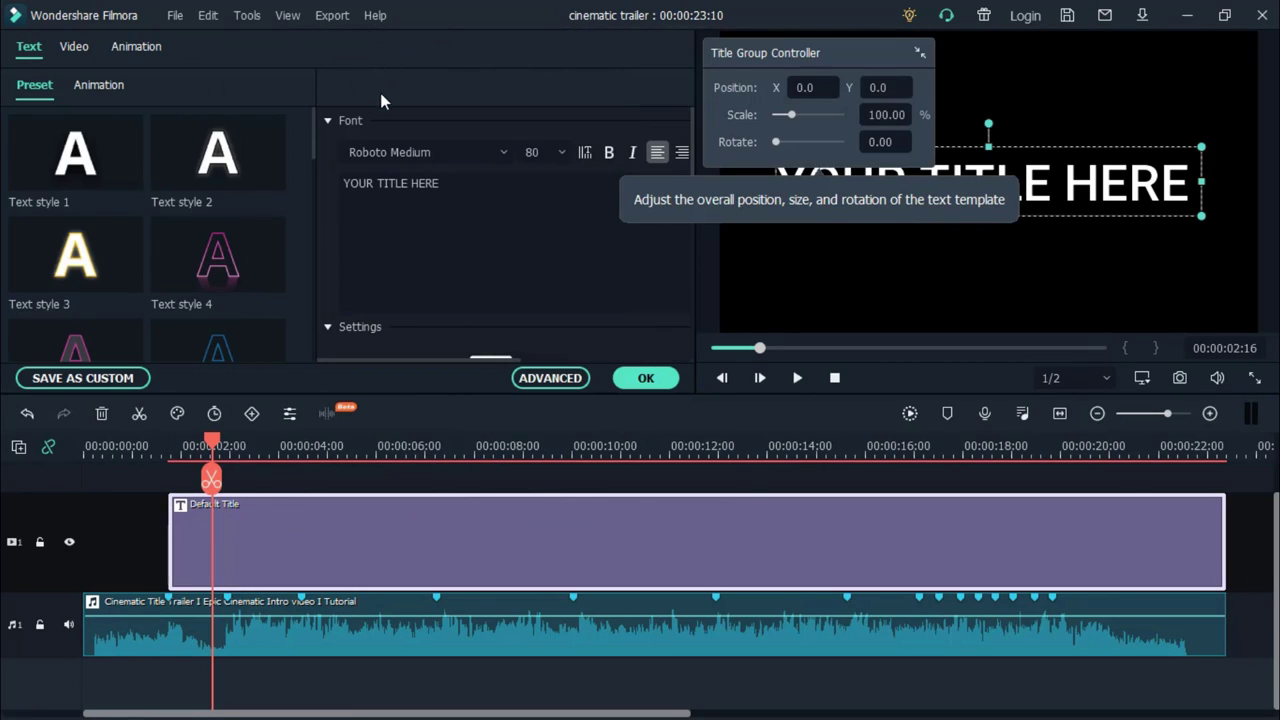
{"action": "left_click", "coordinate": [551, 378]}
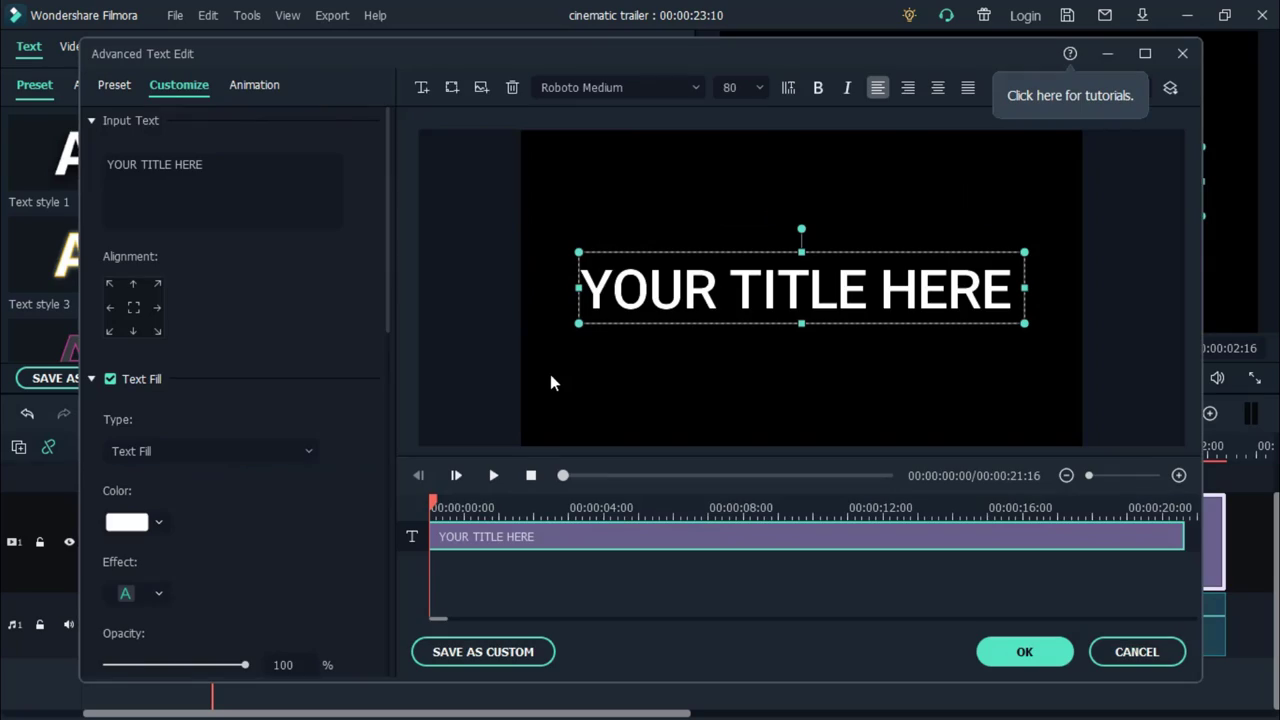
{"action": "left_click", "coordinate": [228, 224]}
{"action": "left_click_drag", "start_coordinate": [208, 165], "coordinate": [66, 162]}
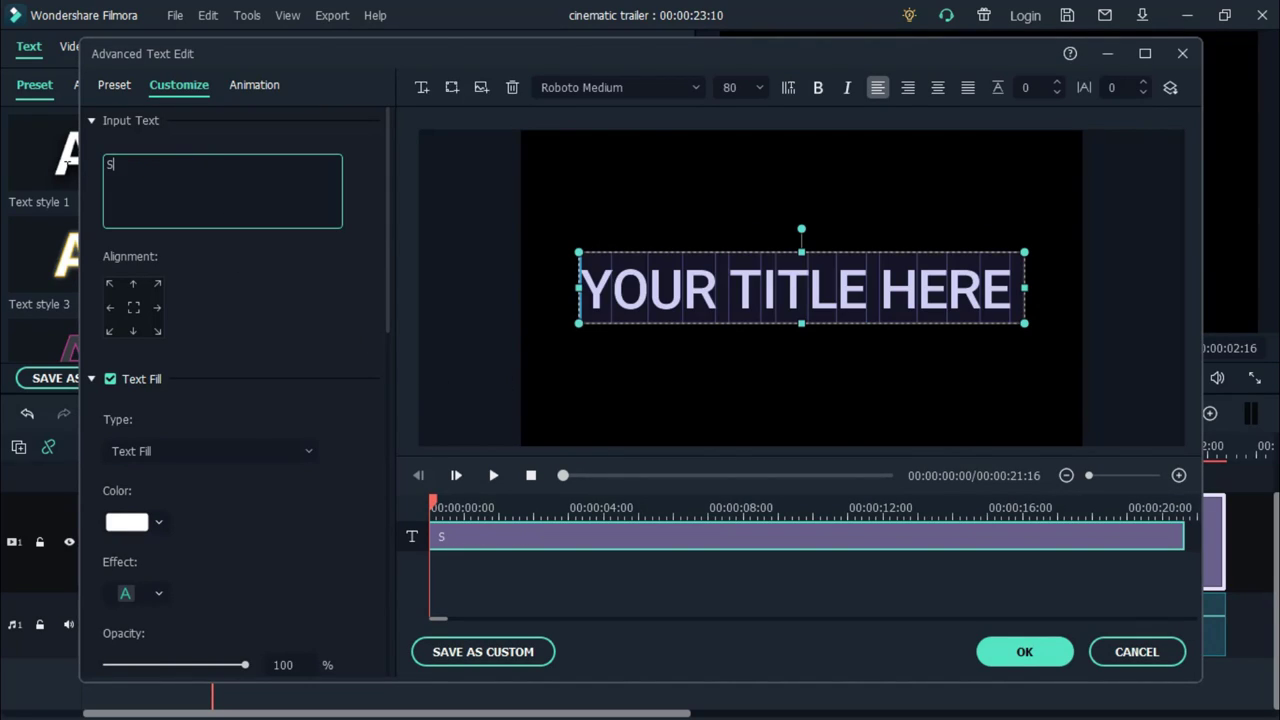
{"action": "type", "text": "SIMPLE AND EAS"}
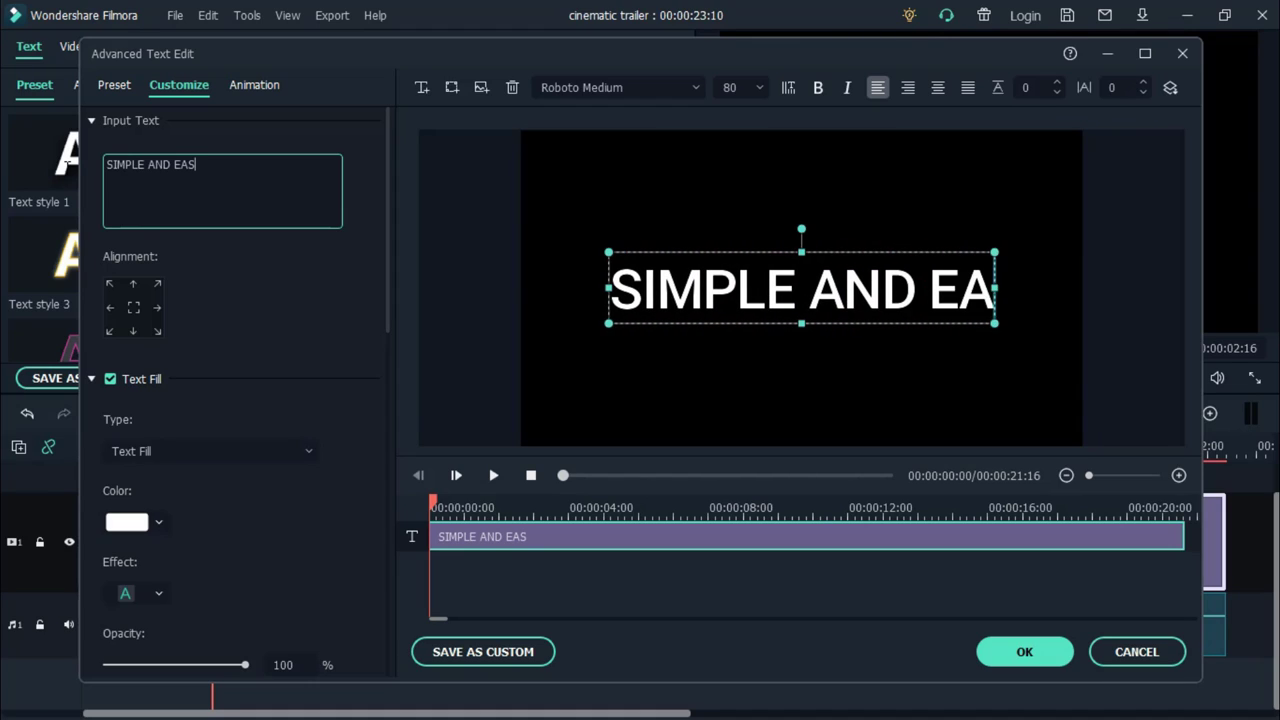
{"action": "type", "text": "Y"}
Set the SIMPLE AND EASY text to font size 90 in American Captain.
{"action": "left_click", "coordinate": [756, 89]}
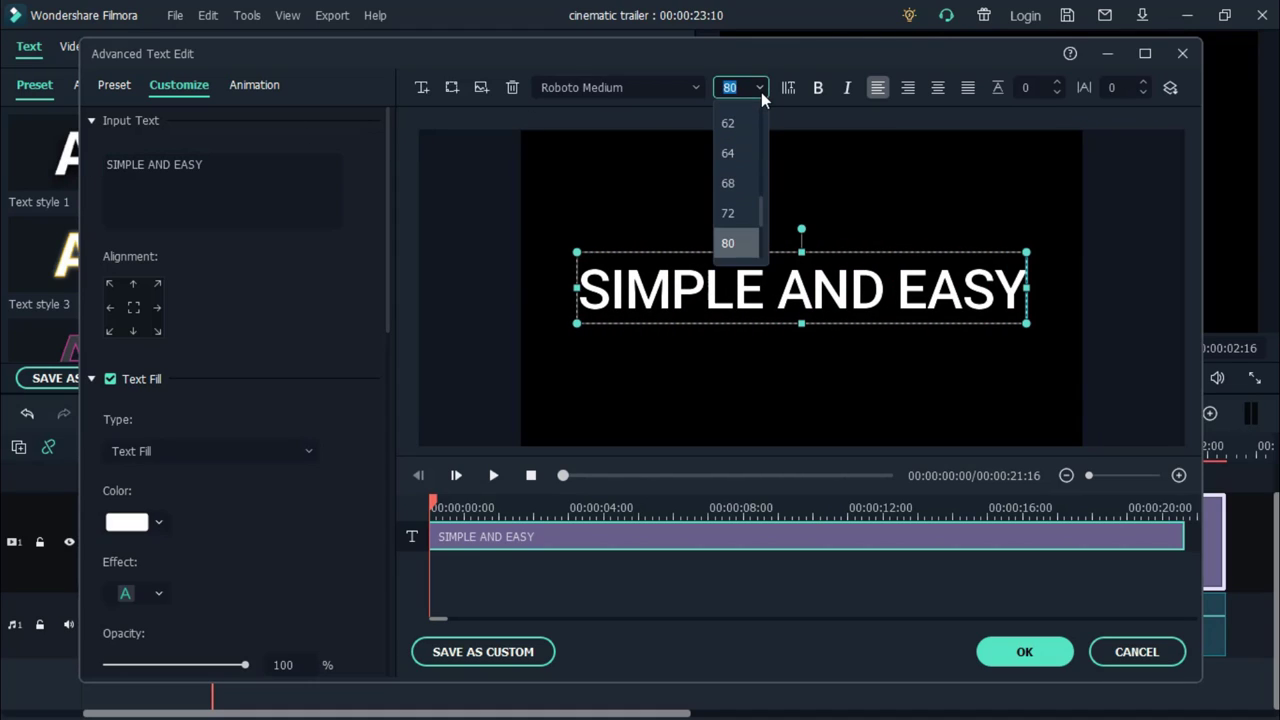
{"action": "left_click", "coordinate": [737, 181]}
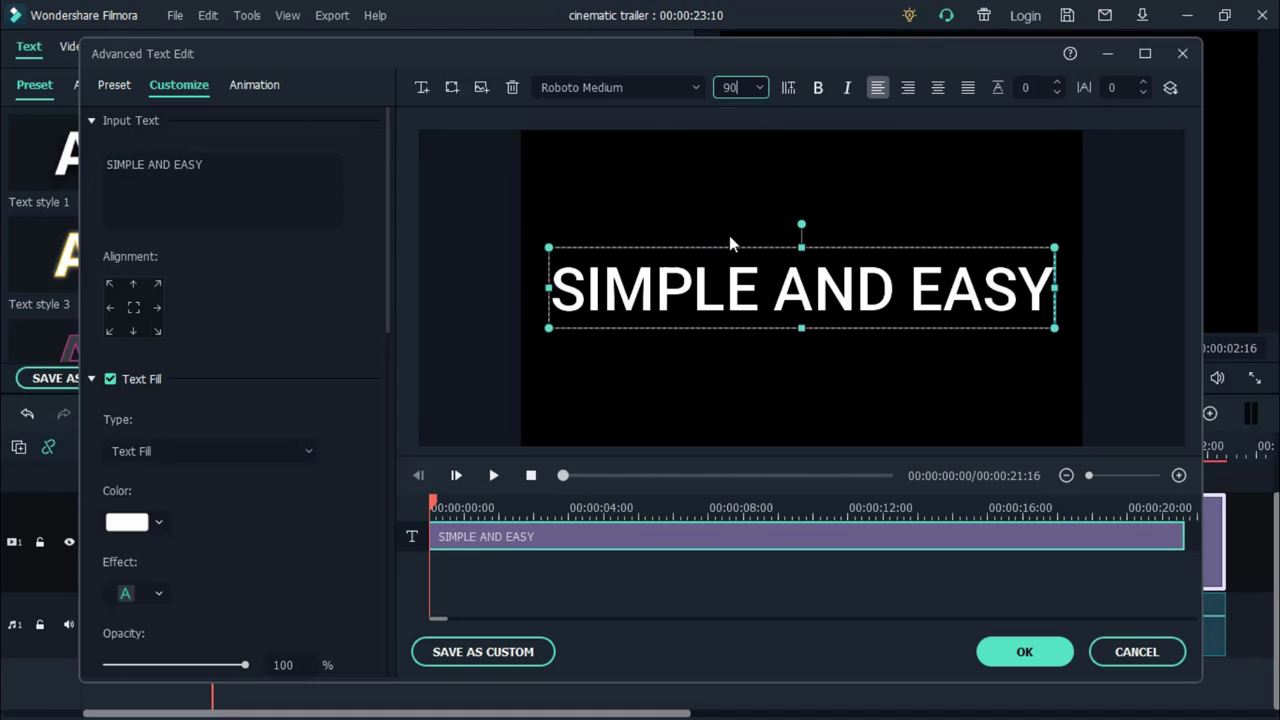
{"action": "left_click", "coordinate": [697, 87]}
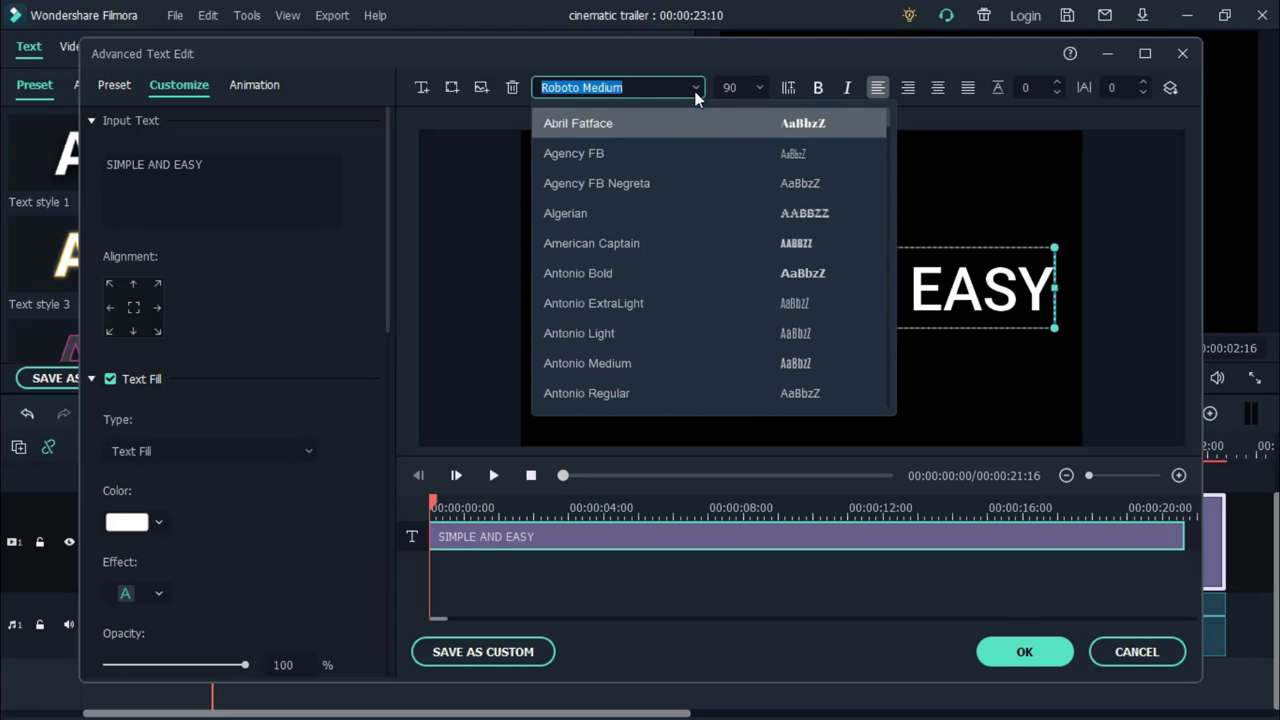
{"action": "left_click", "coordinate": [673, 243]}
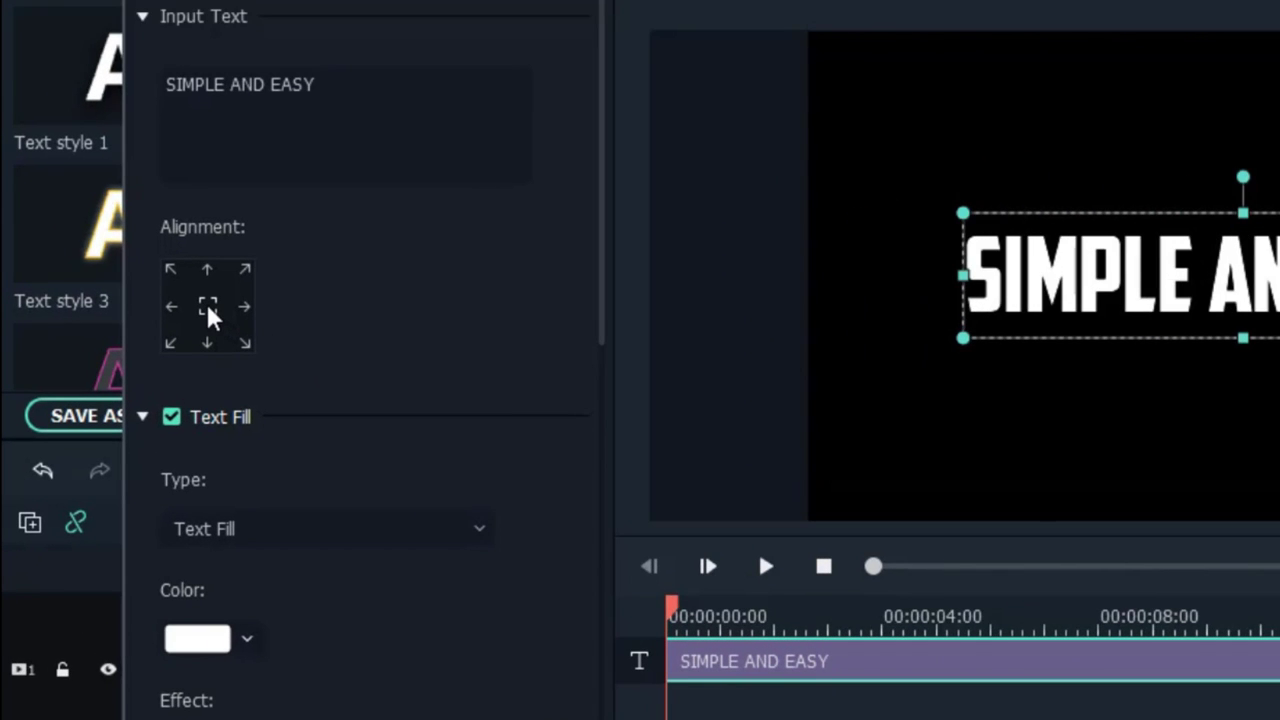
{"action": "left_click", "coordinate": [305, 530]}
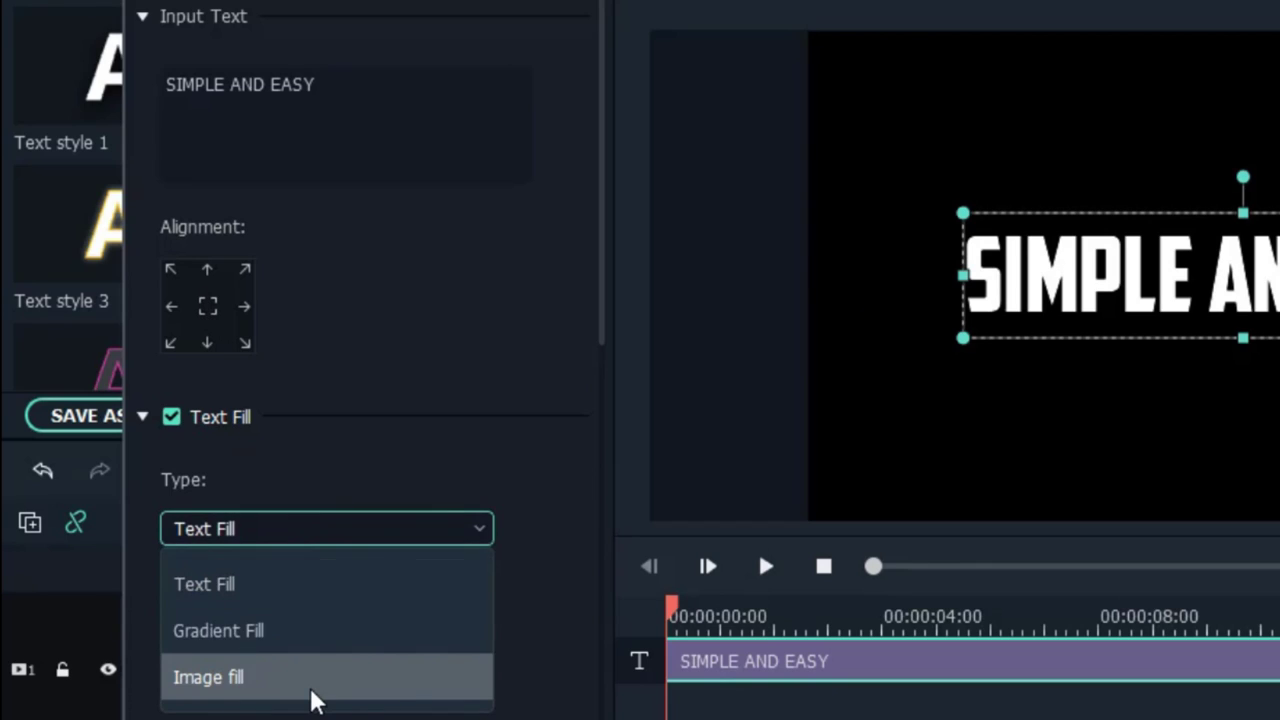
{"action": "left_click", "coordinate": [300, 677]}
{"action": "left_click", "coordinate": [163, 608]}
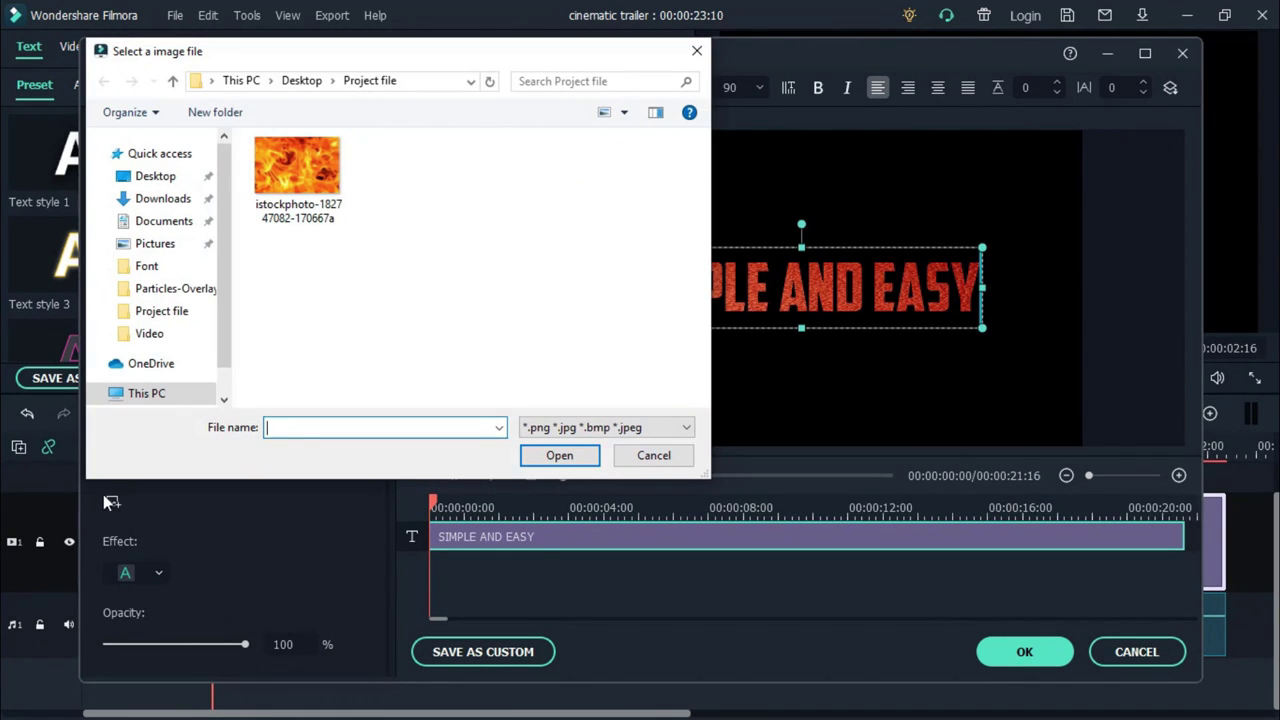
{"action": "left_click", "coordinate": [297, 167]}
{"action": "left_click", "coordinate": [550, 452]}
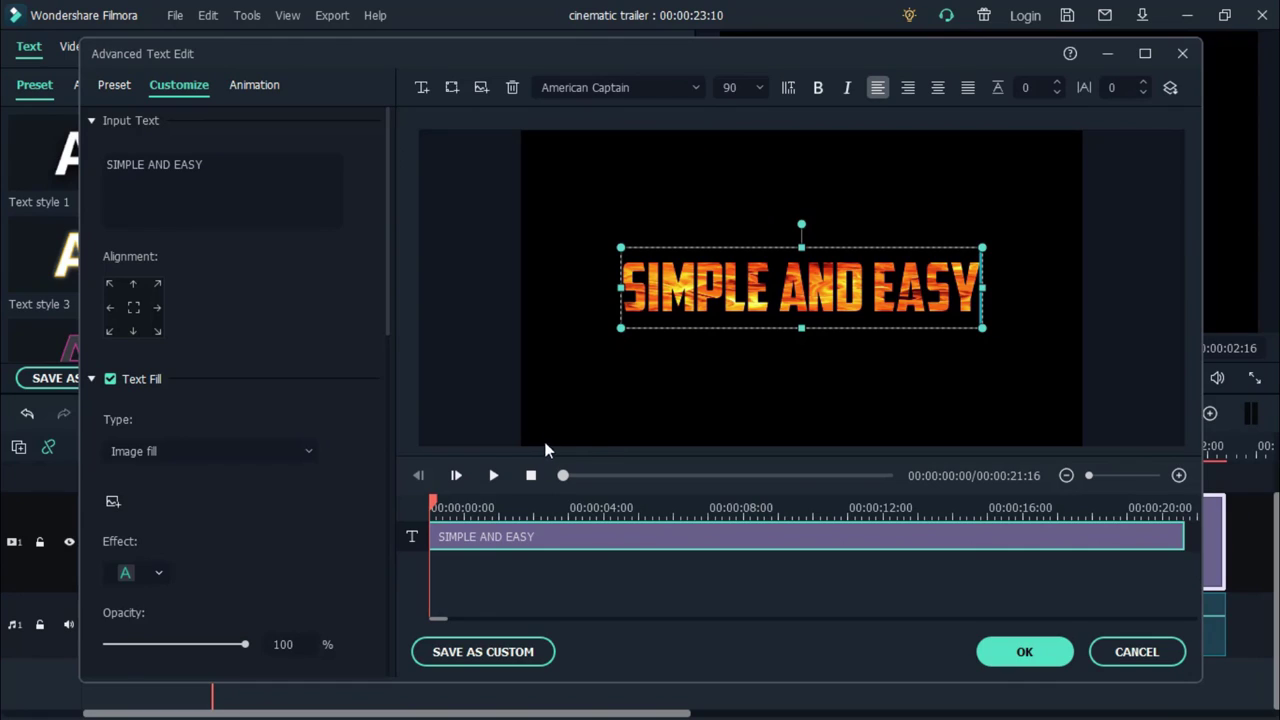
{"action": "left_click", "coordinate": [1029, 651]}
Split the title clip at the second beat marker and select the first piece.
{"action": "left_click", "coordinate": [221, 435]}
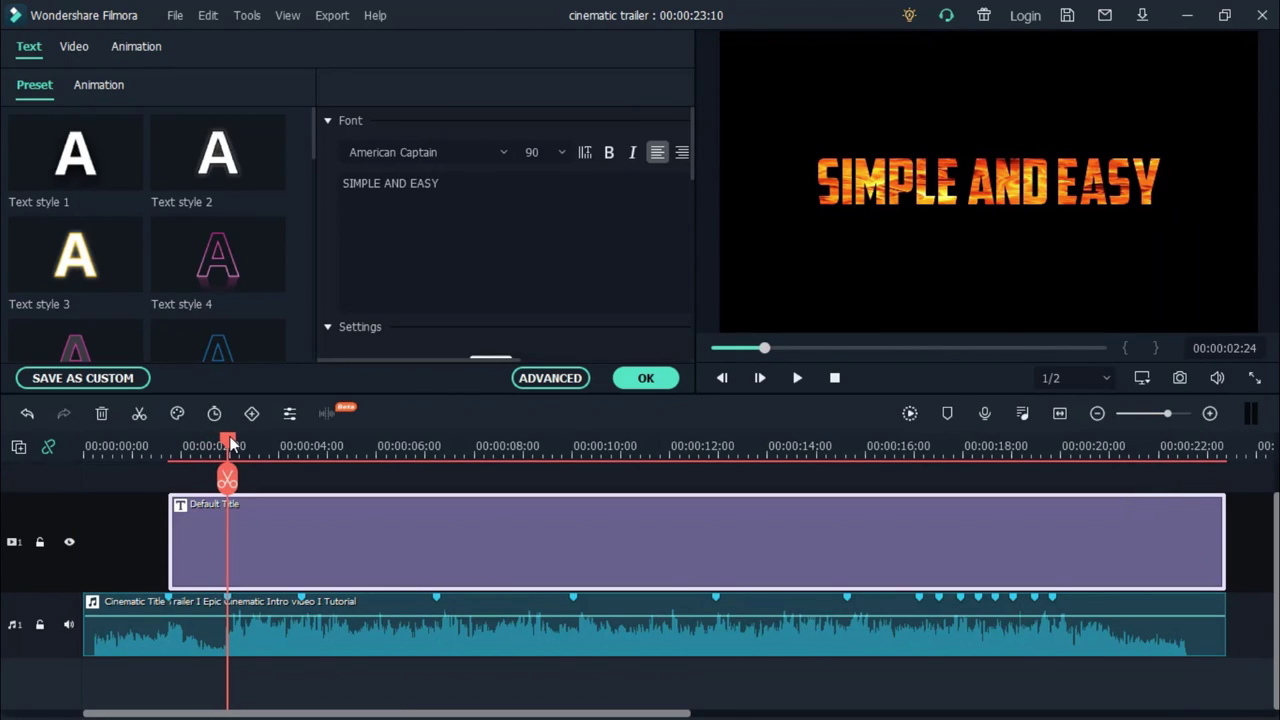
{"action": "left_click", "coordinate": [229, 479]}
{"action": "left_click", "coordinate": [208, 543]}
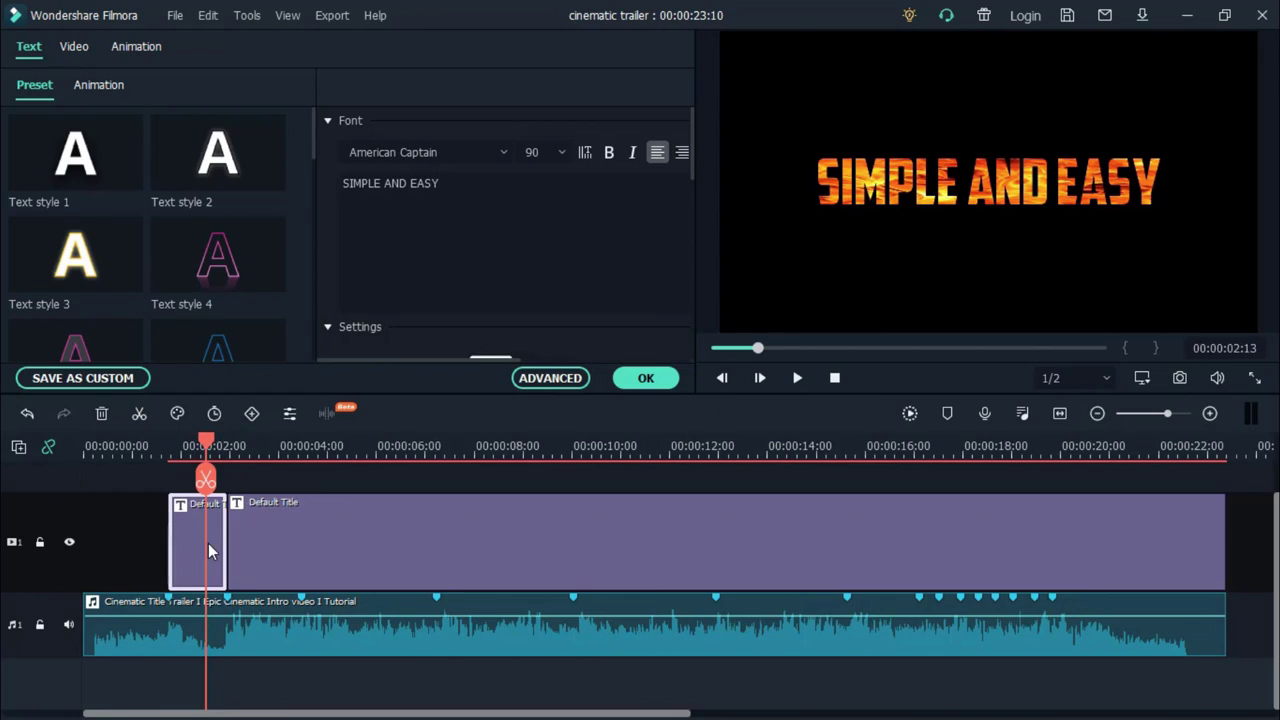
Add a second text box below SIMPLE AND EASY in the first title piece, reading PRESENTS in Antonio Medium.
{"action": "left_click", "coordinate": [550, 378]}
{"action": "left_click", "coordinate": [422, 87]}
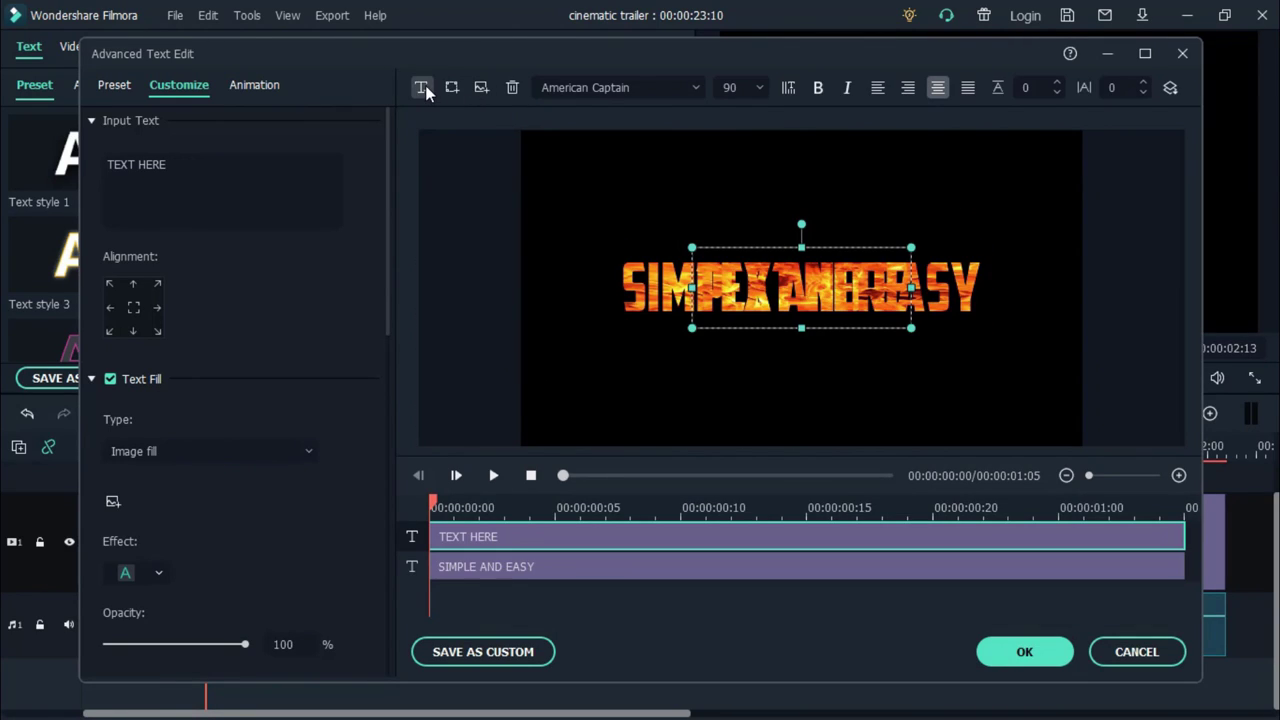
{"action": "left_click_drag", "start_coordinate": [758, 286], "coordinate": [757, 343]}
{"action": "key", "text": "ctrl+a"}
{"action": "key", "text": "BackSpace"}
{"action": "left_click", "coordinate": [563, 305]}
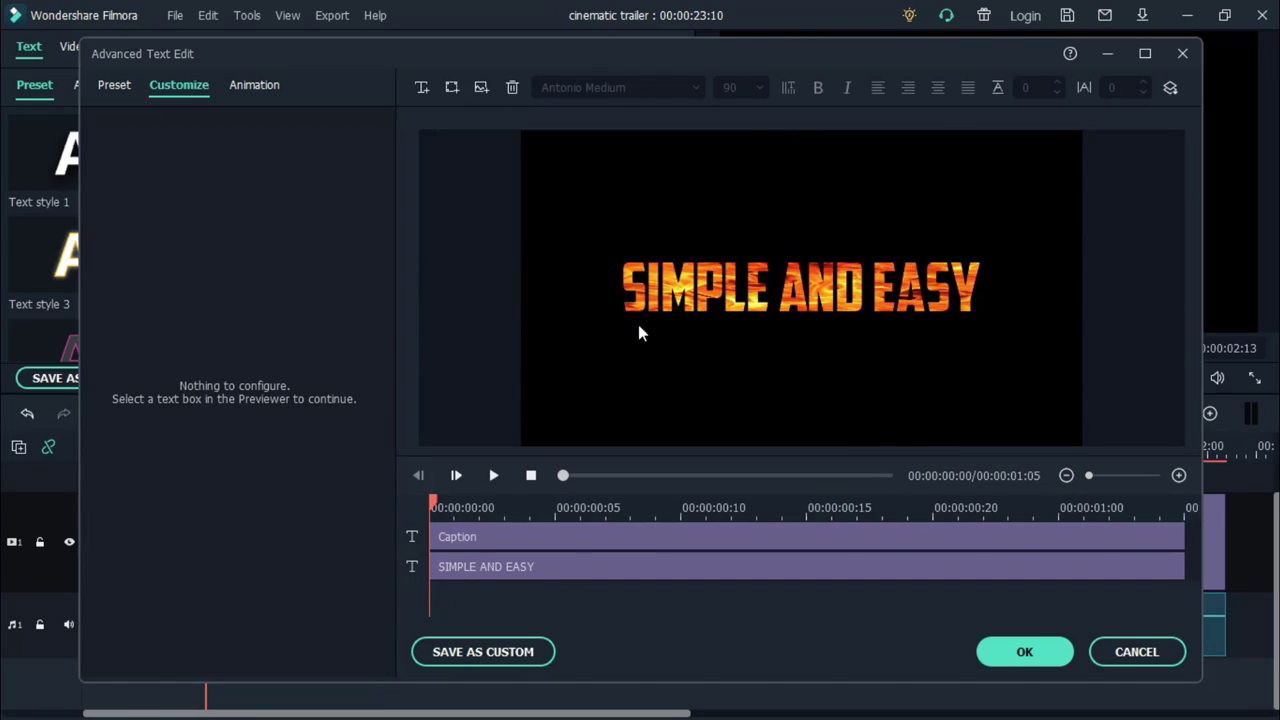
{"action": "left_click", "coordinate": [540, 540]}
{"action": "left_click", "coordinate": [127, 171]}
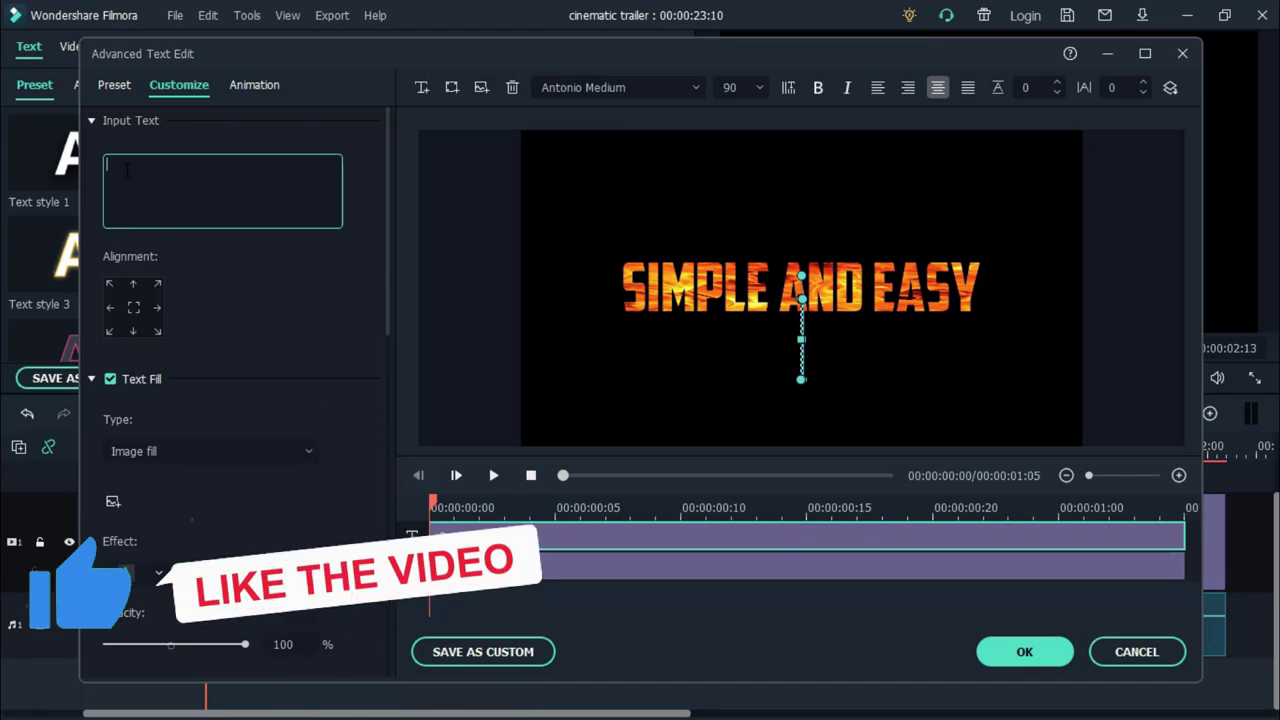
{"action": "type", "text": "PRESENTS"}
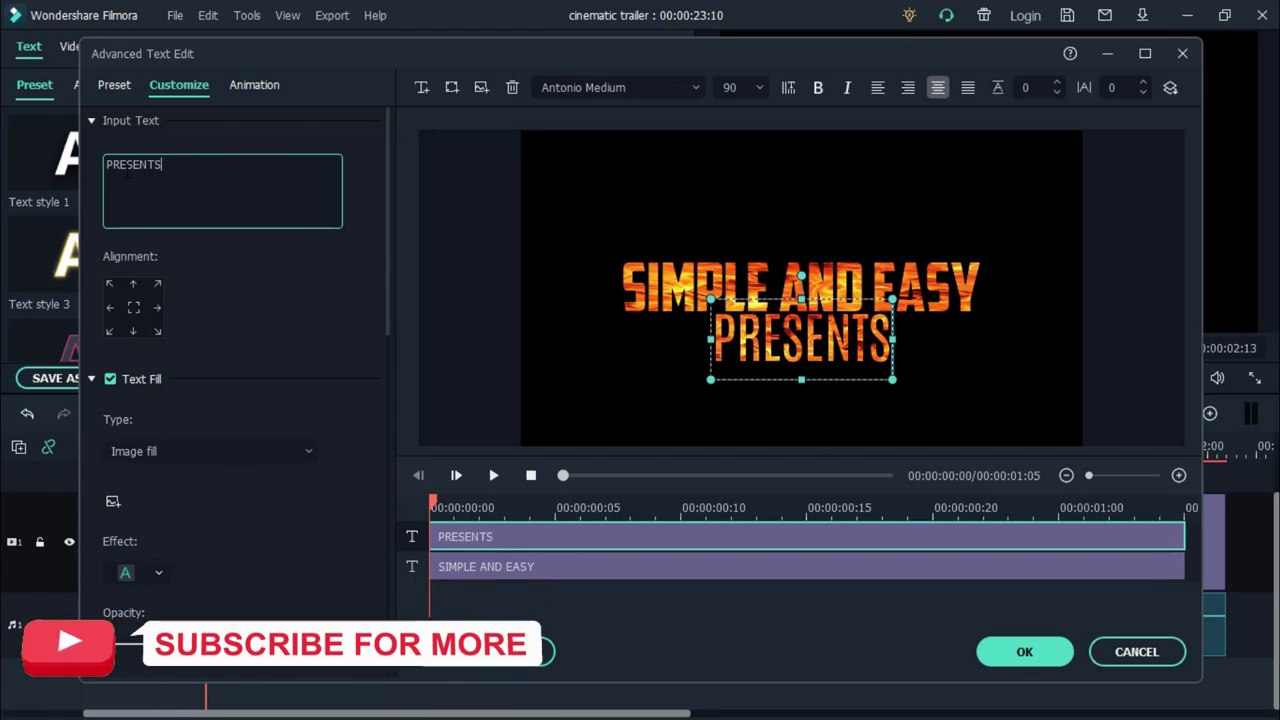
Set the PRESENTS text to font size 44 with letter spacing 10.
{"action": "left_click", "coordinate": [764, 91]}
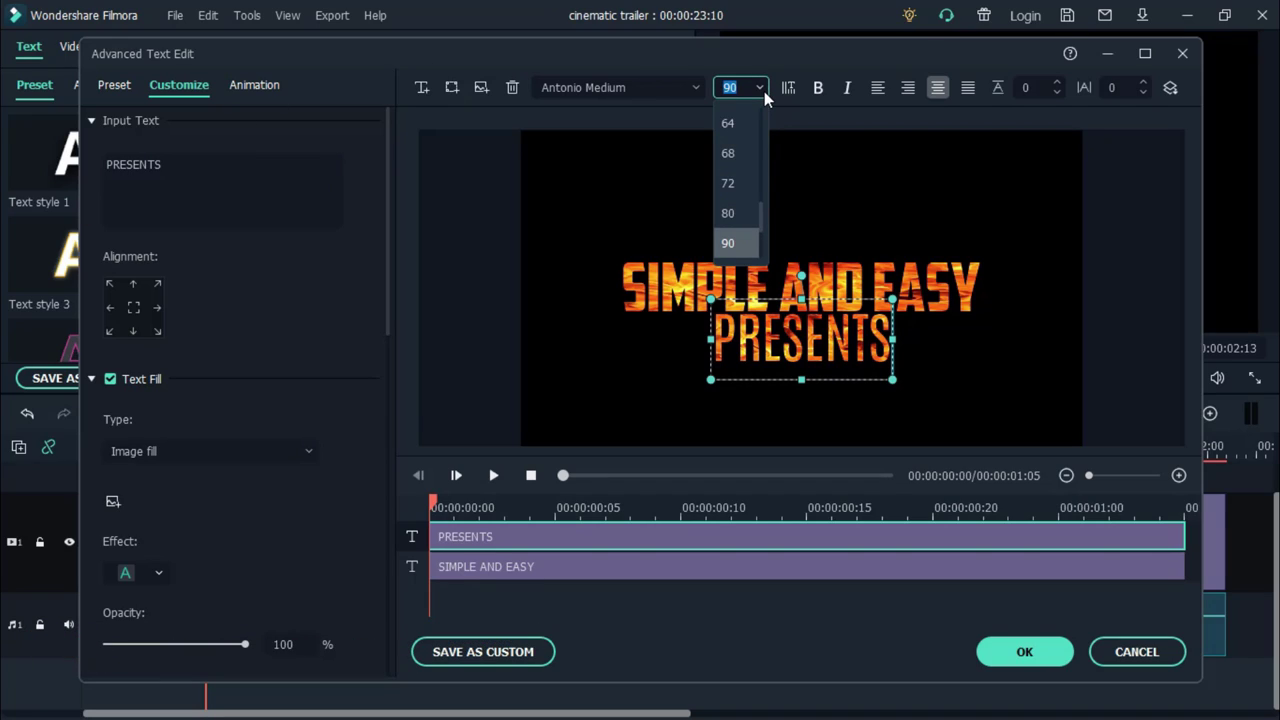
{"action": "left_click", "coordinate": [729, 152]}
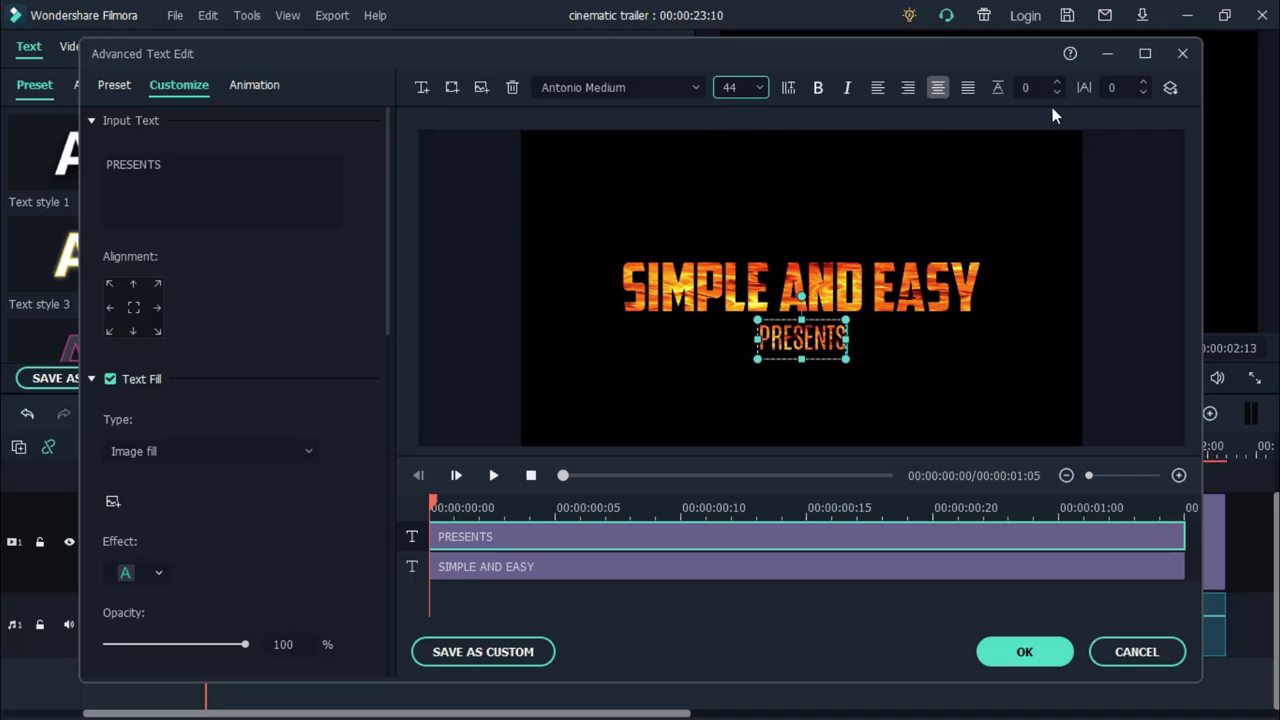
{"action": "type", "text": "10"}
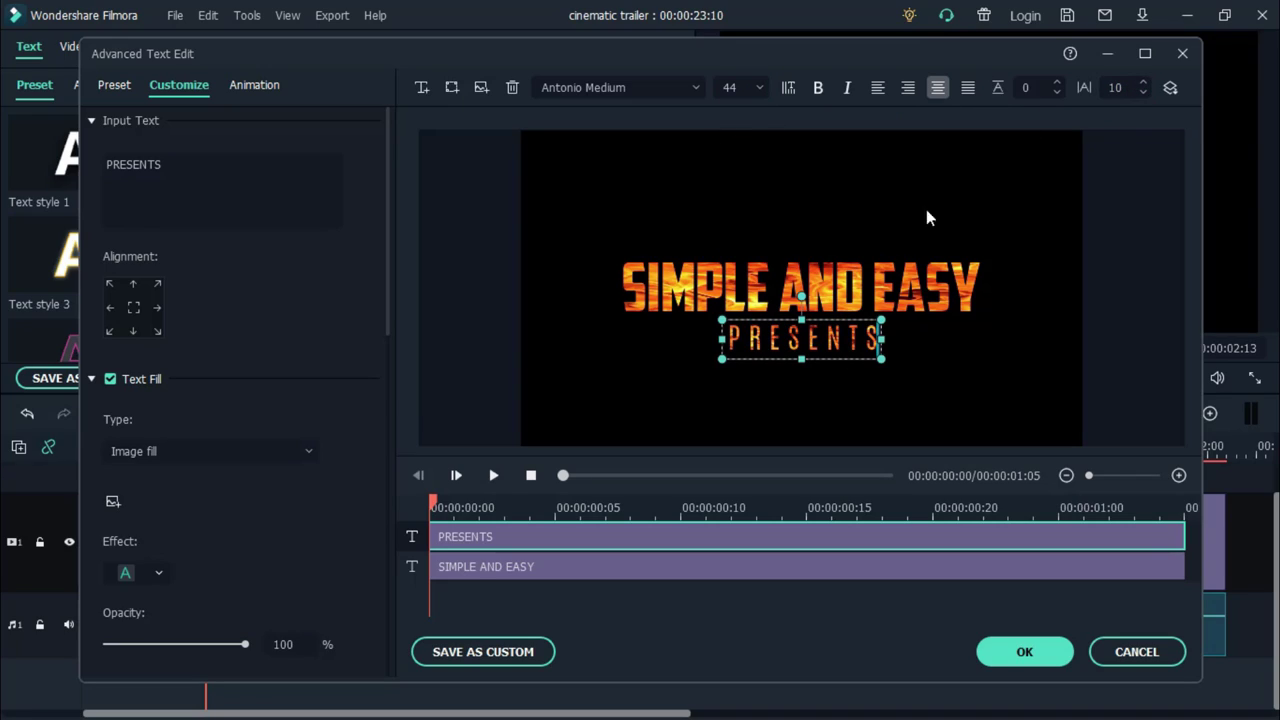
Move SIMPLE AND EASY and PRESENTS slightly upward so the pair sits around the middle of the frame.
{"action": "left_click_drag", "start_coordinate": [851, 289], "coordinate": [851, 268]}
{"action": "left_click_drag", "start_coordinate": [836, 344], "coordinate": [844, 322]}
{"action": "left_click", "coordinate": [844, 322]}
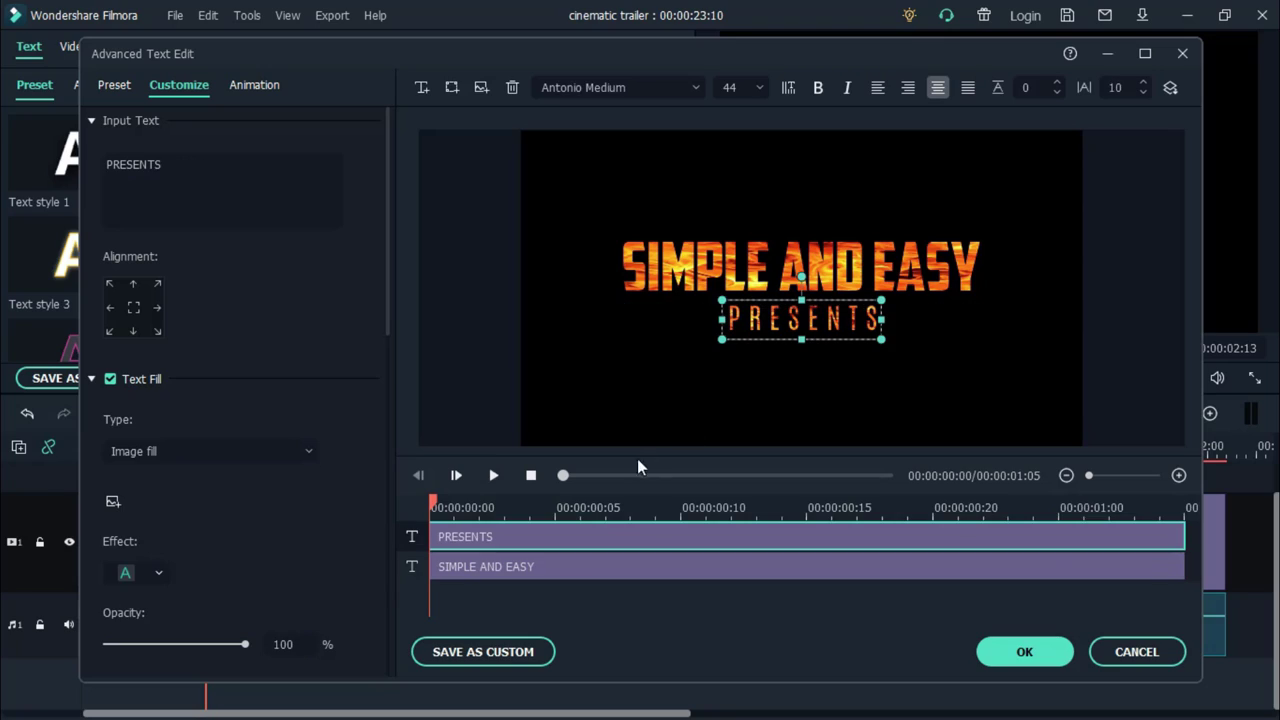
Apply the Cinema style animation to PRESENTS, removing its exit portion and shortening its entrance to about 8 frames.
{"action": "left_click", "coordinate": [227, 96]}
{"action": "left_click", "coordinate": [305, 262]}
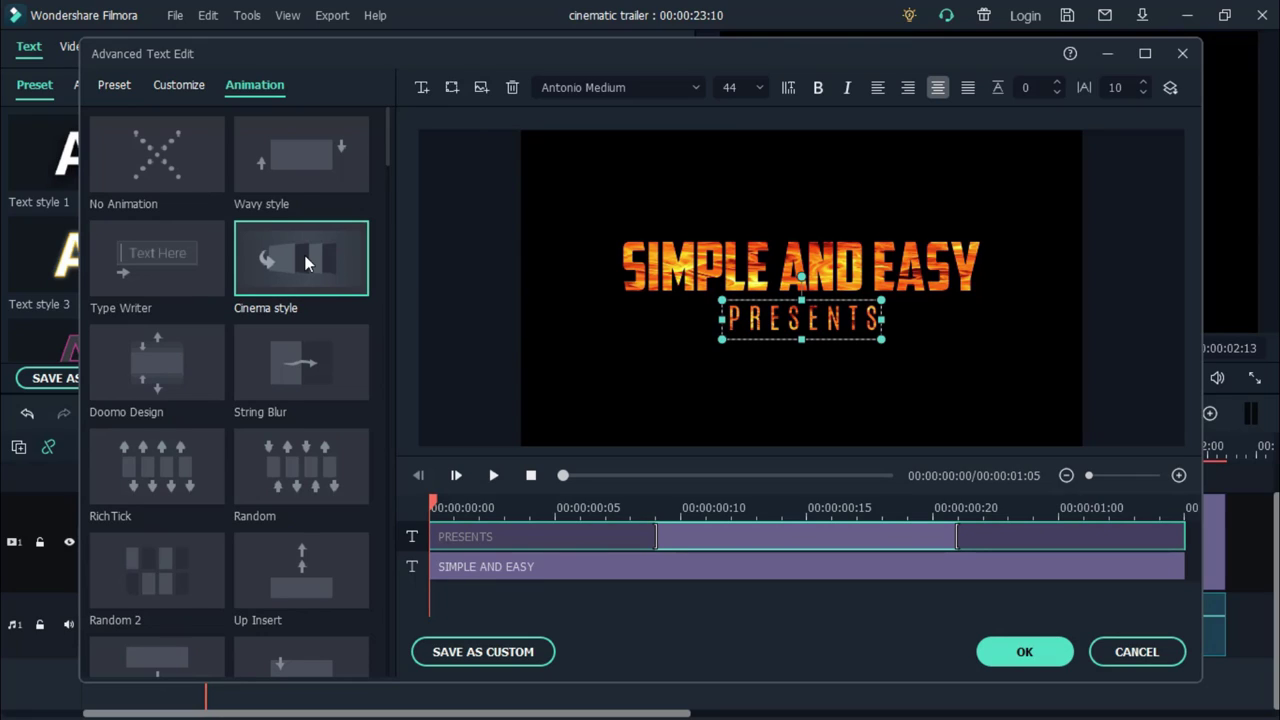
{"action": "key", "text": "space"}
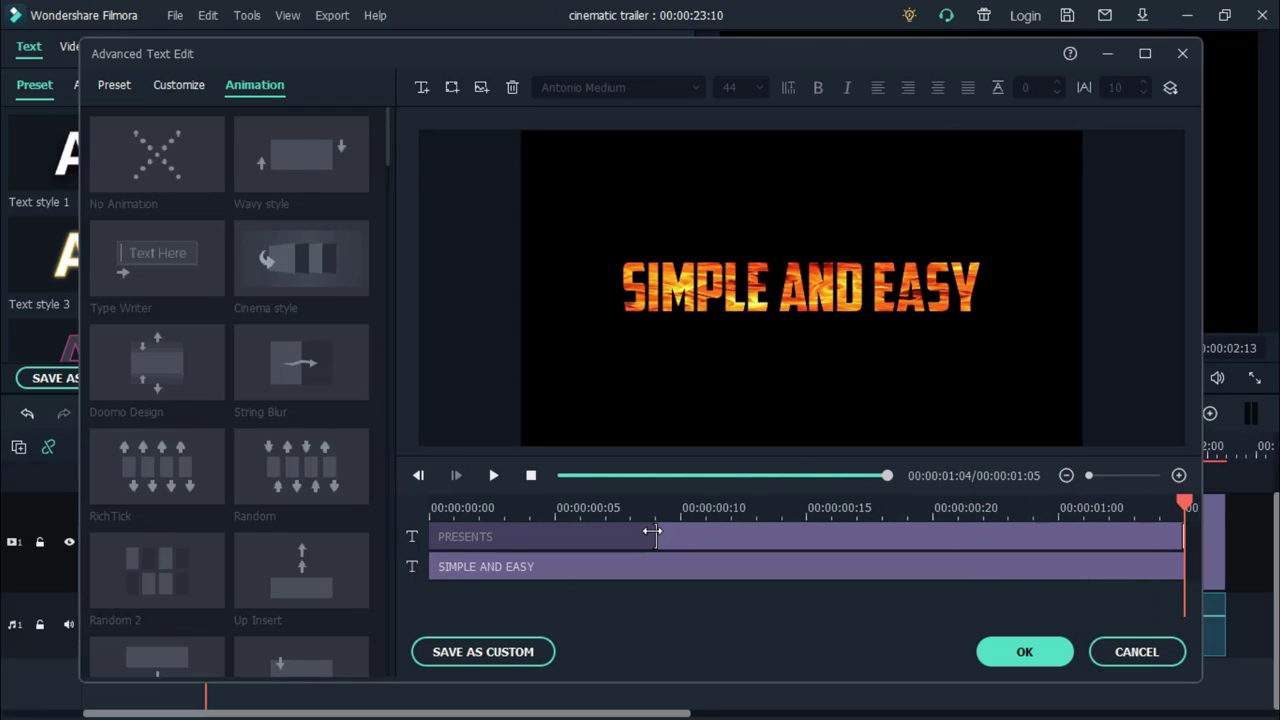
{"action": "left_click_drag", "start_coordinate": [633, 532], "coordinate": [615, 535]}
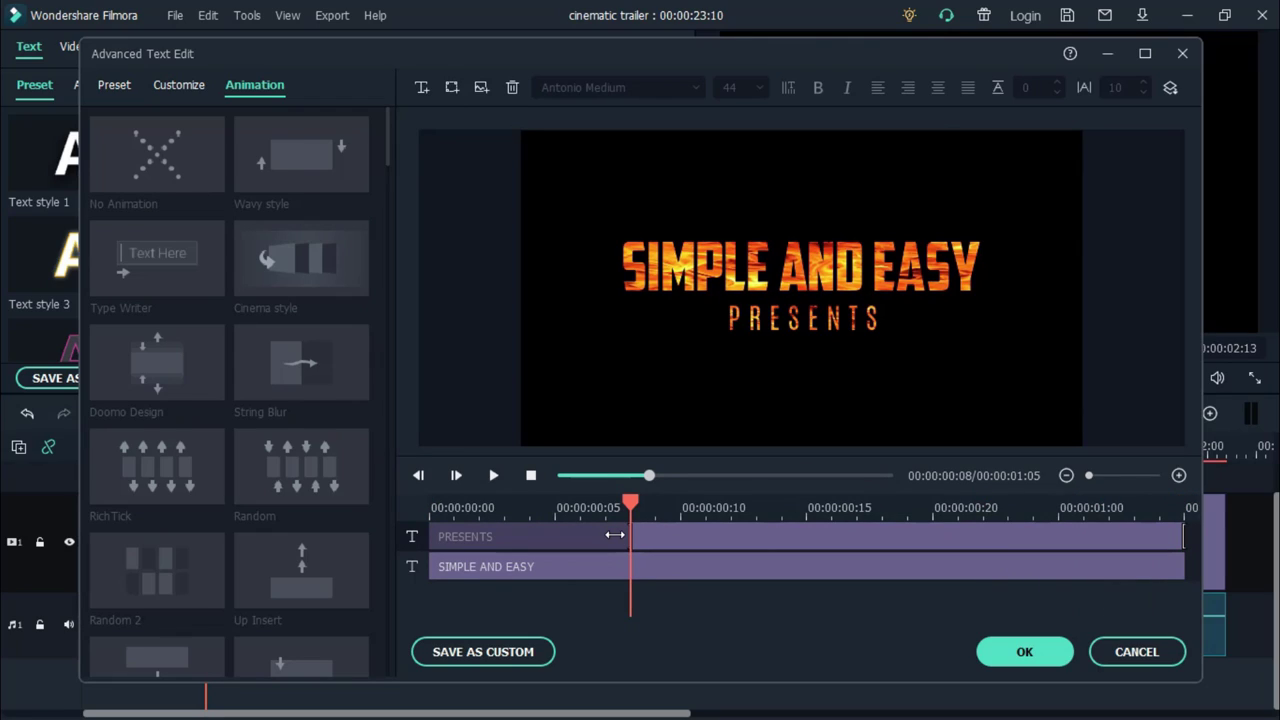
Preview the PRESENTS animation and accept the advanced text edits for the first title piece.
{"action": "key", "text": "space"}
{"action": "left_click", "coordinate": [1045, 651]}
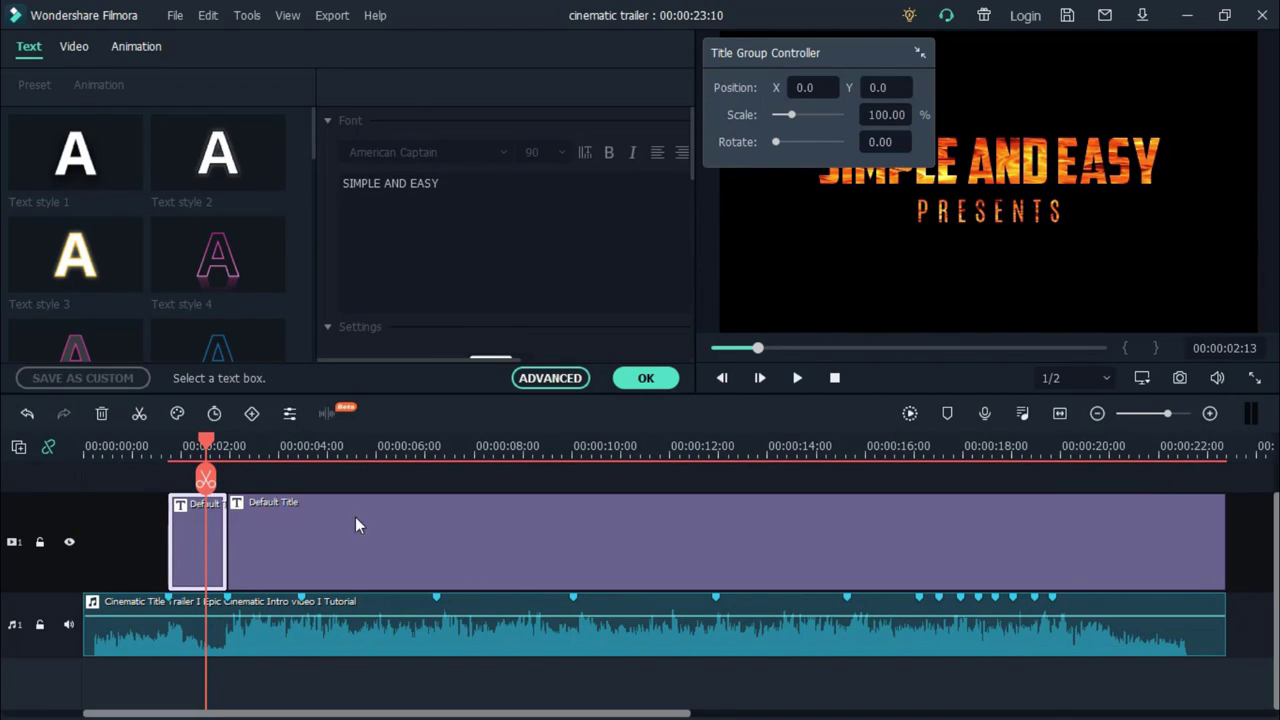
Split the long title clip at the next six music markers, from about 4 seconds to about 17 seconds.
{"action": "left_click", "coordinate": [302, 450]}
{"action": "left_click", "coordinate": [364, 533]}
{"action": "left_click", "coordinate": [297, 480]}
{"action": "left_click_drag", "start_coordinate": [297, 480], "coordinate": [921, 462]}
{"action": "left_click", "coordinate": [440, 480]}
{"action": "left_click", "coordinate": [575, 482]}
{"action": "left_click", "coordinate": [714, 482]}
{"action": "left_click", "coordinate": [848, 478]}
{"action": "left_click", "coordinate": [919, 478]}
Replace the text of the second title piece with CINEMATIC TRAILER and the third with MOVIE TEASERS.
{"action": "double_click", "coordinate": [260, 546]}
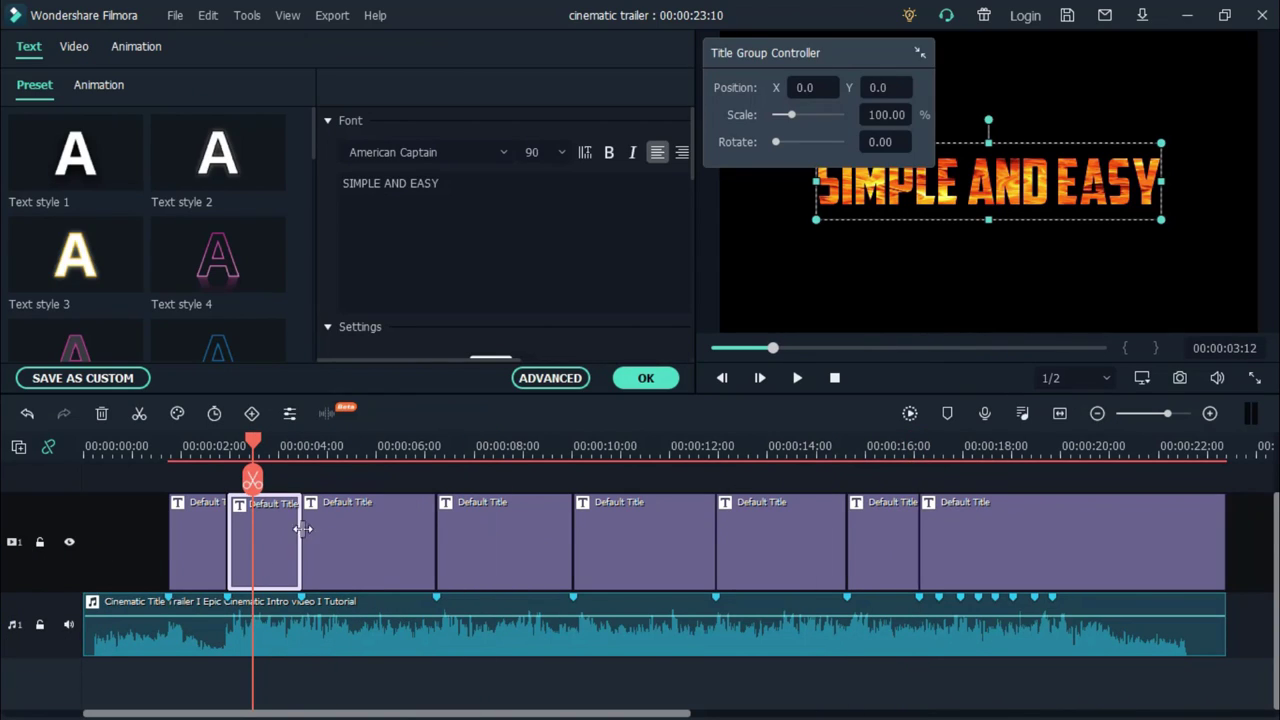
{"action": "key", "text": "ctrl+a"}
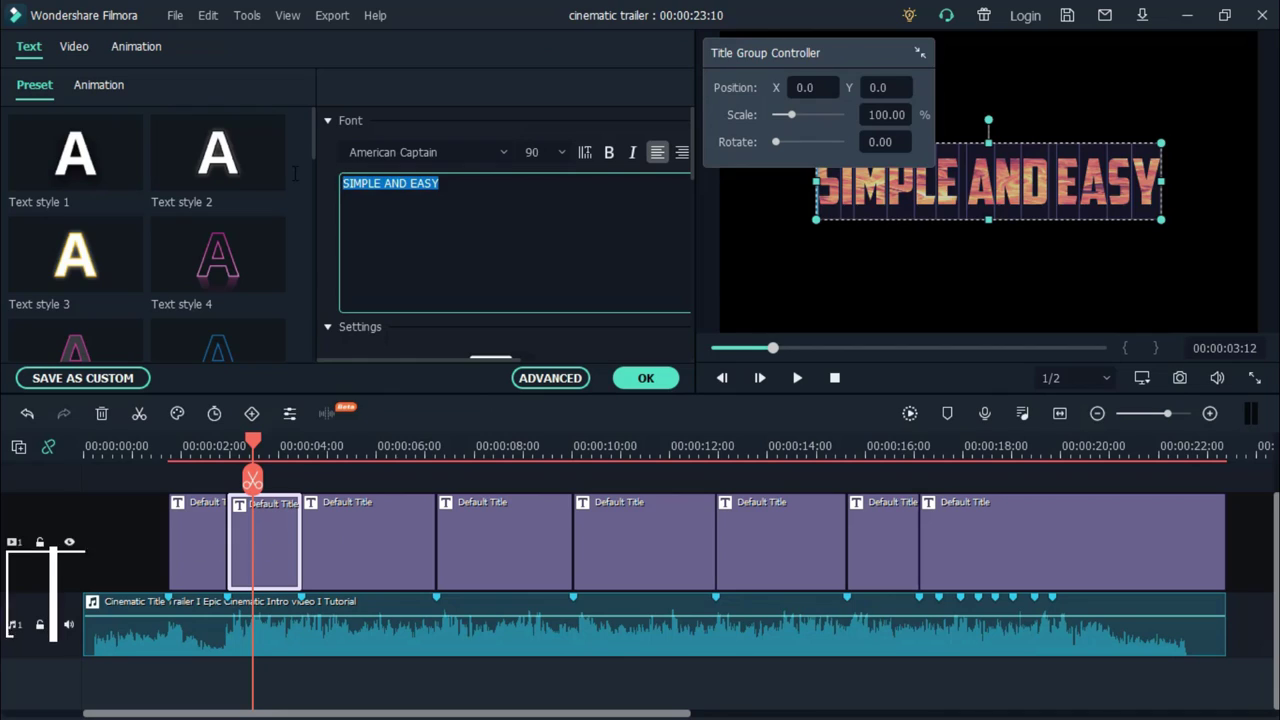
{"action": "type", "text": "CINEMATIC TRAILER"}
{"action": "left_click", "coordinate": [330, 530]}
{"action": "key", "text": "ctrl+a"}
{"action": "type", "text": "MOVIE TEASERS"}
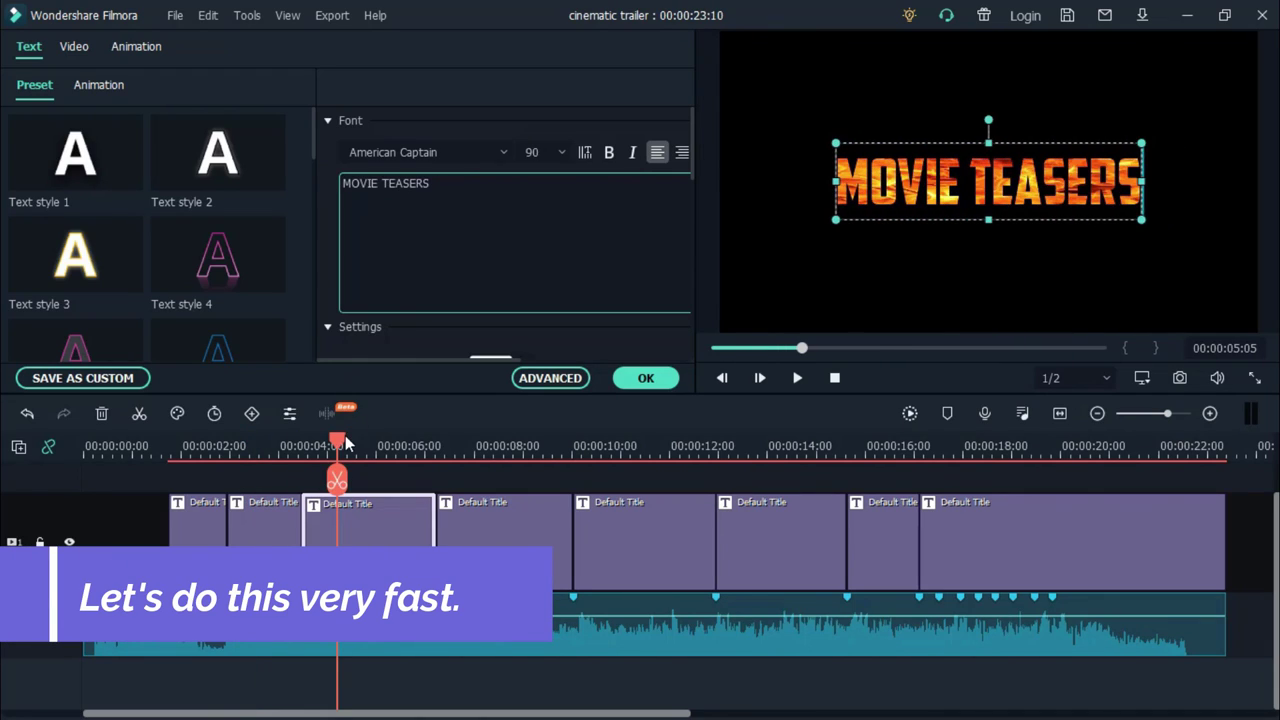
Replace the text of the fourth title piece with TEXT ANIMATIONS and the fifth with VIDEO TUTORIALS.
{"action": "left_click", "coordinate": [497, 520]}
{"action": "key", "text": "ctrl+a"}
{"action": "type", "text": "TEXT ANIMATIONS"}
{"action": "left_click", "coordinate": [634, 520]}
{"action": "key", "text": "ctrl+a"}
{"action": "type", "text": "VIDEO TUTORIALS"}
Open the sixth title piece in the advanced text editor and replace its text with high quality.
{"action": "left_click", "coordinate": [768, 536]}
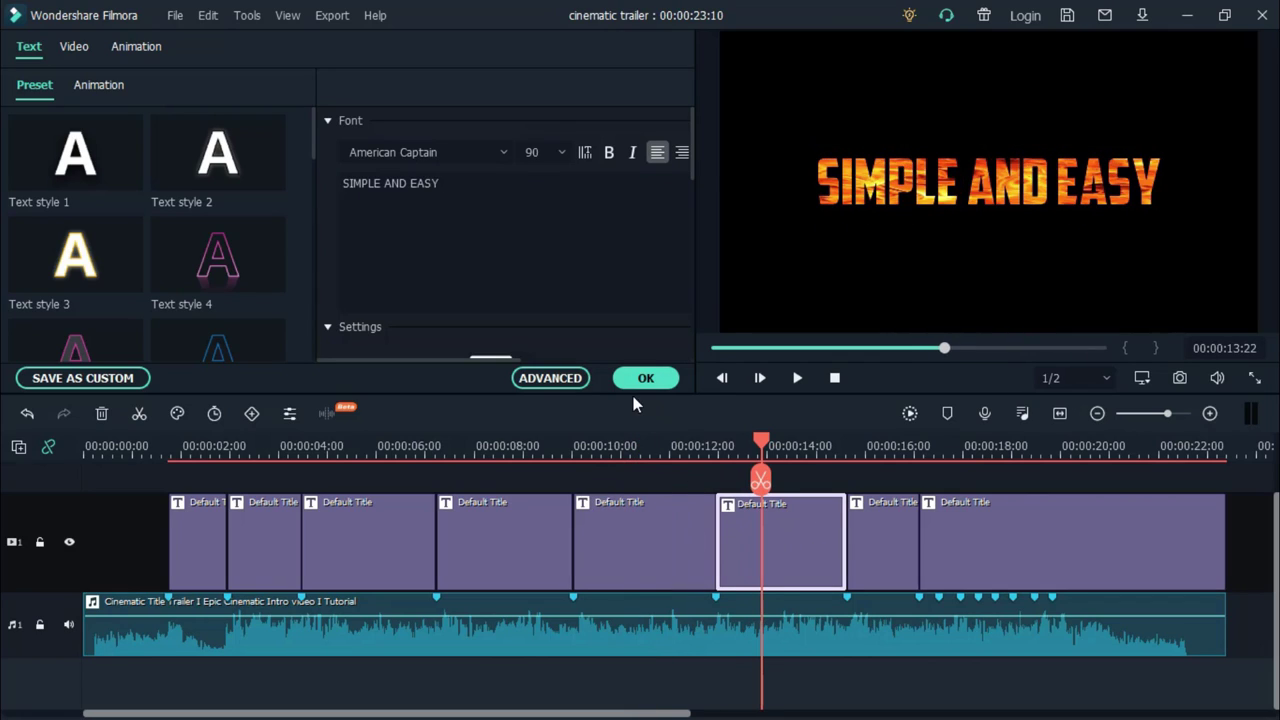
{"action": "left_click", "coordinate": [562, 384]}
{"action": "key", "text": "ctrl+a"}
{"action": "type", "text": "high quality"}
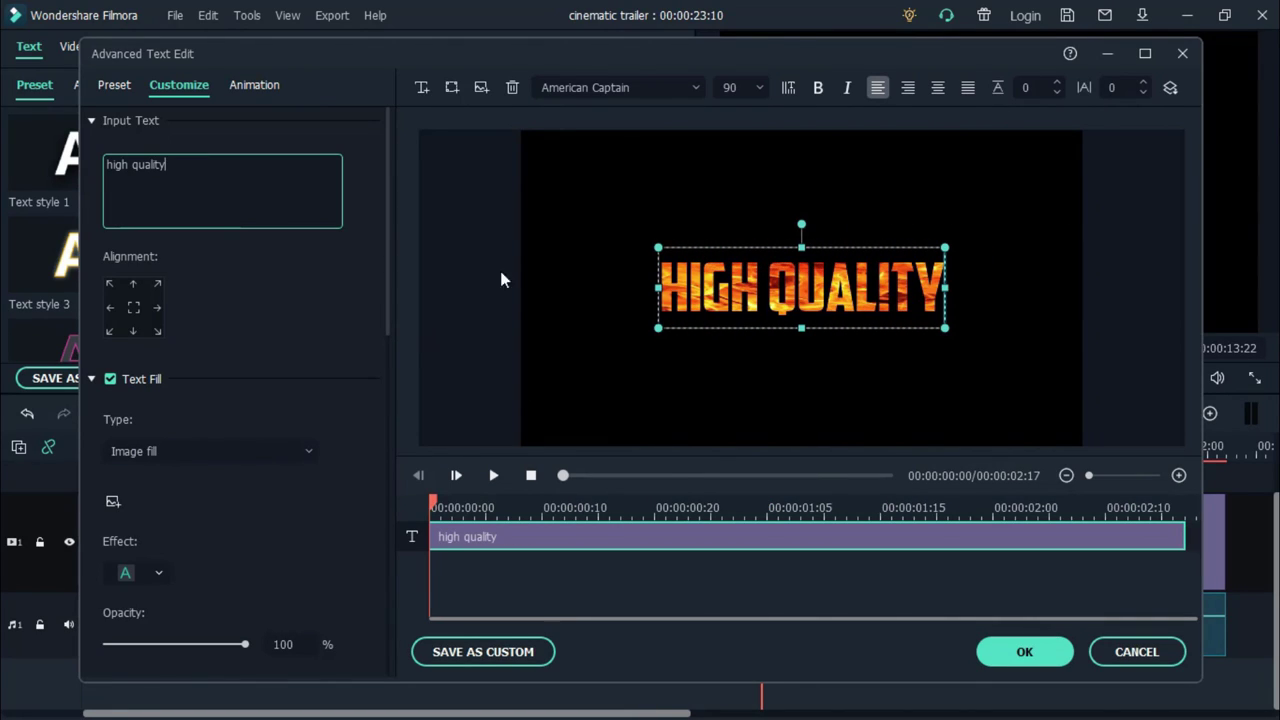
Add a second text box above high quality in the sixth title piece, reading ALL IN.
{"action": "left_click", "coordinate": [422, 87]}
{"action": "left_click_drag", "start_coordinate": [790, 287], "coordinate": [760, 228]}
{"action": "left_click", "coordinate": [800, 296]}
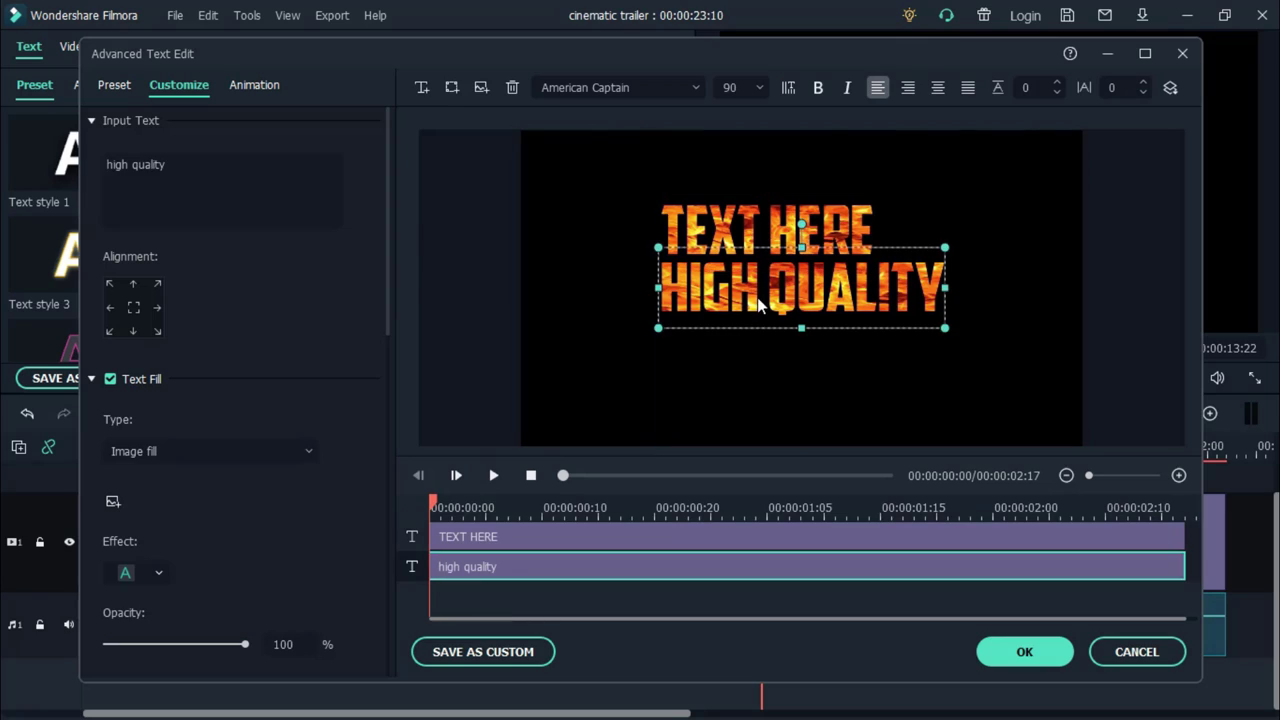
{"action": "left_click", "coordinate": [742, 230]}
{"action": "key", "text": "ctrl+a"}
{"action": "type", "text": "ALL IN"}
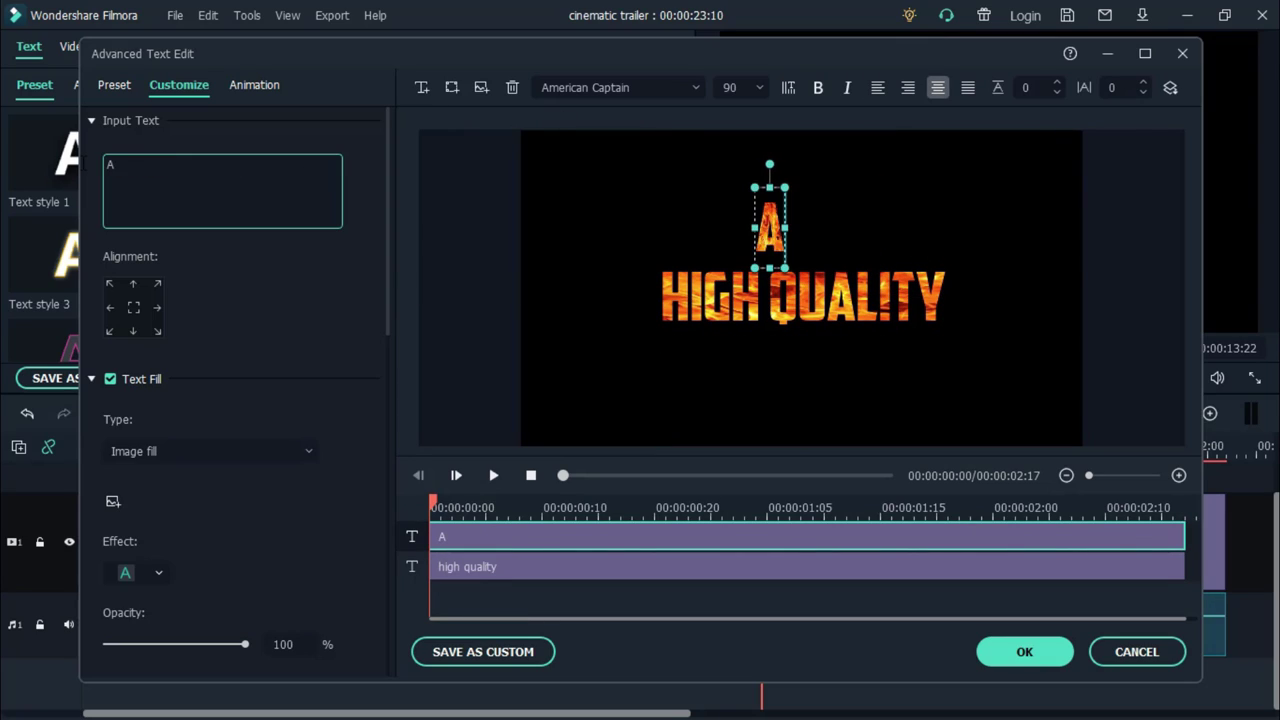
Set ALL IN to Antonio Medium, size 44, with letter spacing 10, and line it up with the start of high quality.
{"action": "left_click", "coordinate": [761, 88]}
{"action": "left_click", "coordinate": [731, 142]}
{"action": "type", "text": "10"}
{"action": "left_click", "coordinate": [145, 212]}
{"action": "left_click_drag", "start_coordinate": [752, 220], "coordinate": [700, 216]}
{"action": "left_click", "coordinate": [694, 88]}
{"action": "left_click", "coordinate": [610, 368]}
{"action": "left_click", "coordinate": [460, 310]}
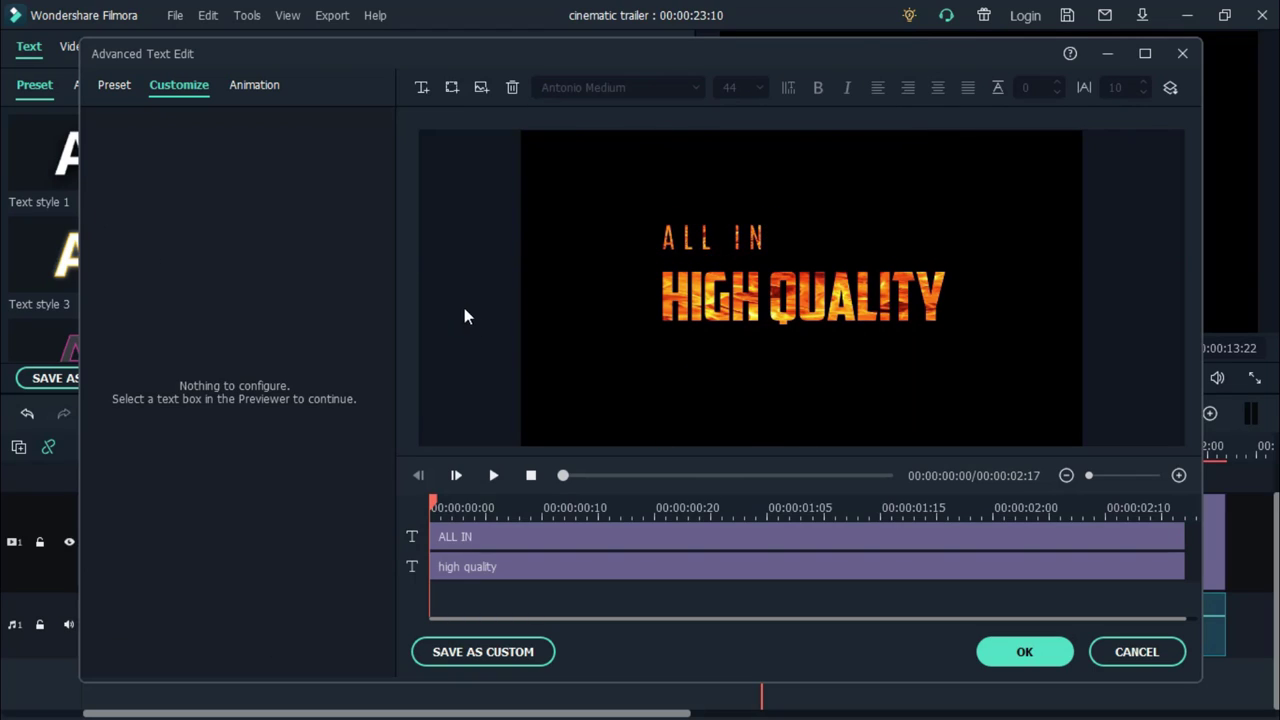
Apply the Cinema style animation to ALL IN with no exit portion and a shortened entrance, and accept the edits.
{"action": "left_click", "coordinate": [254, 85]}
{"action": "left_click", "coordinate": [301, 258]}
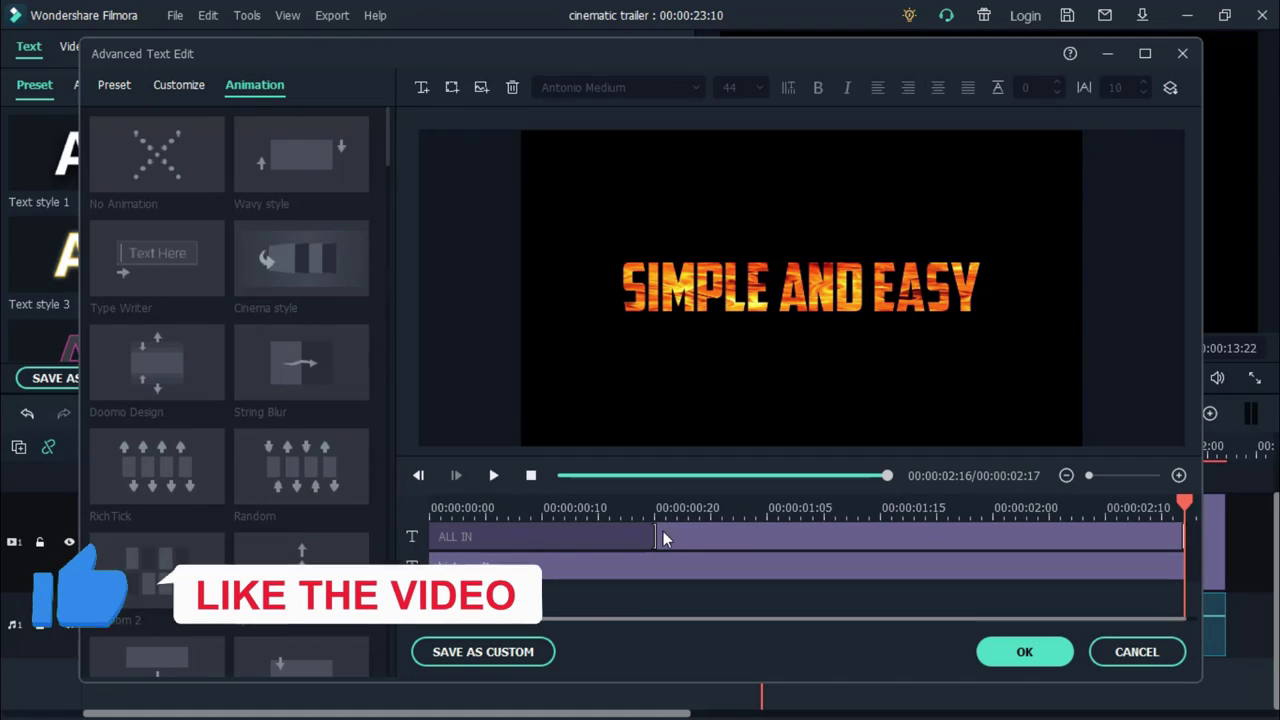
{"action": "left_click", "coordinate": [606, 530]}
{"action": "left_click", "coordinate": [1024, 651]}
Replace the seventh title piece's text with RESOLUTIONS and split the final title clip at the remaining music markers.
{"action": "double_click", "coordinate": [873, 540]}
{"action": "type", "text": "RESOLUTIONS"}
{"action": "left_click", "coordinate": [937, 447]}
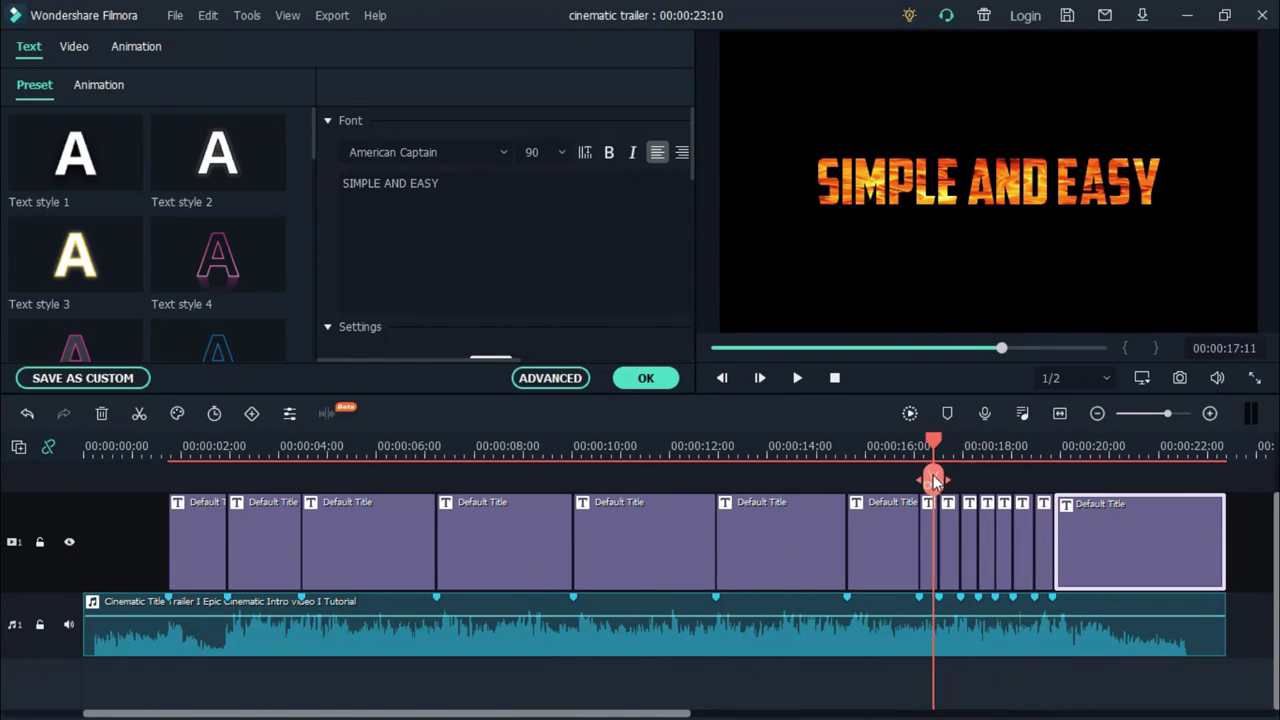
Replace the text of the last title piece with filmora x.
{"action": "left_click", "coordinate": [946, 443]}
{"action": "triple_click", "coordinate": [498, 207]}
{"action": "type", "text": "filmora x"}
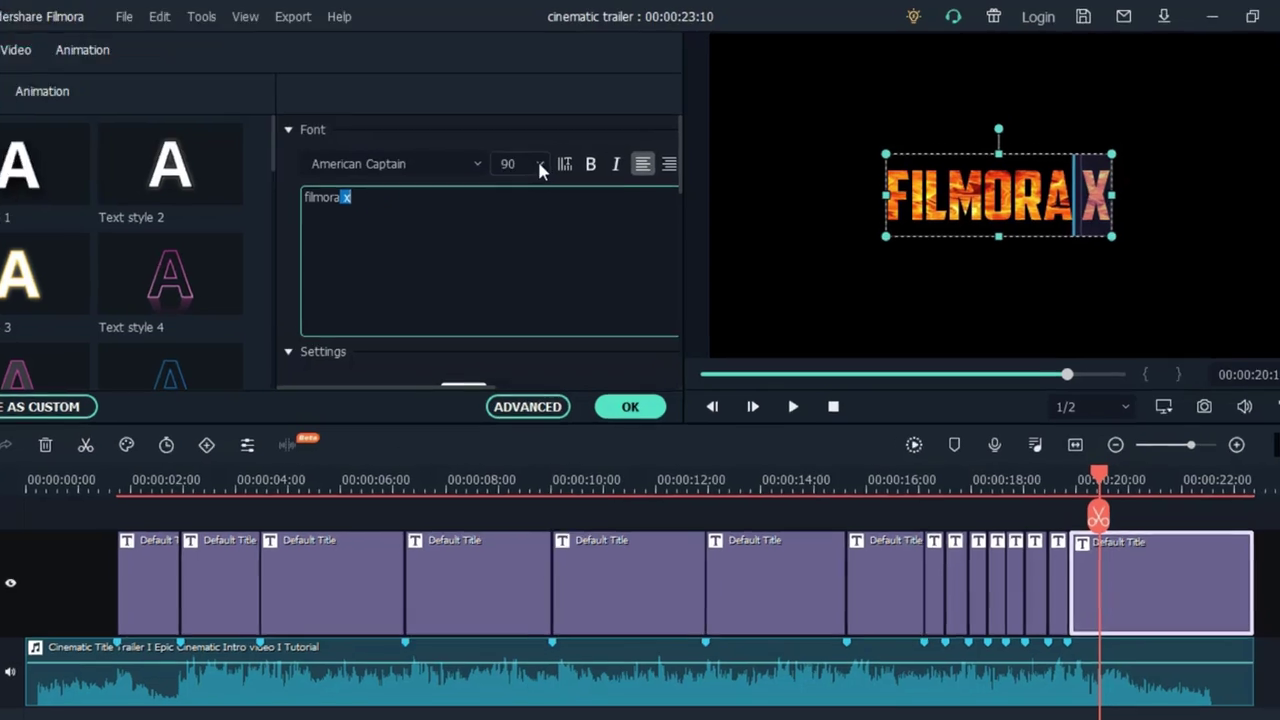
Enlarge only the letter x in filmora x to font size 105 and apply the title changes.
{"action": "left_click", "coordinate": [540, 152]}
{"action": "scroll", "coordinate": [526, 230], "scroll_direction": "down", "scroll_amount": 4}
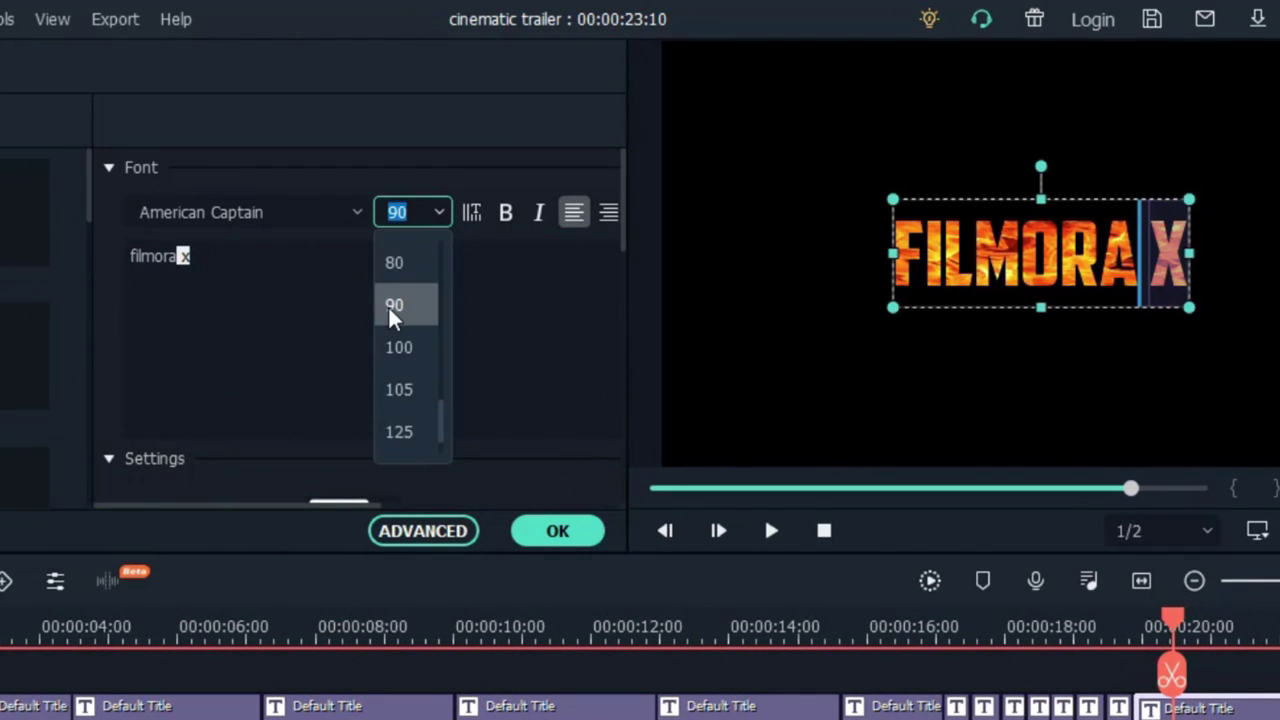
{"action": "left_click", "coordinate": [406, 347]}
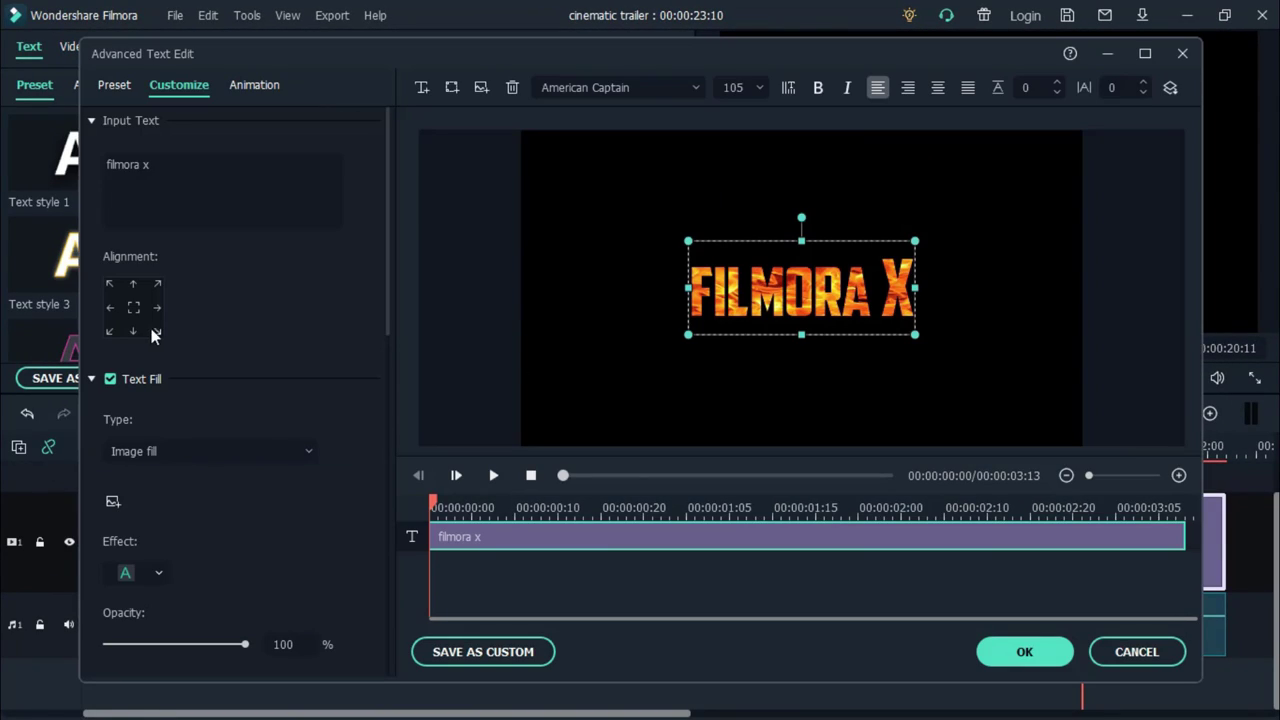
{"action": "left_click", "coordinate": [1024, 651]}
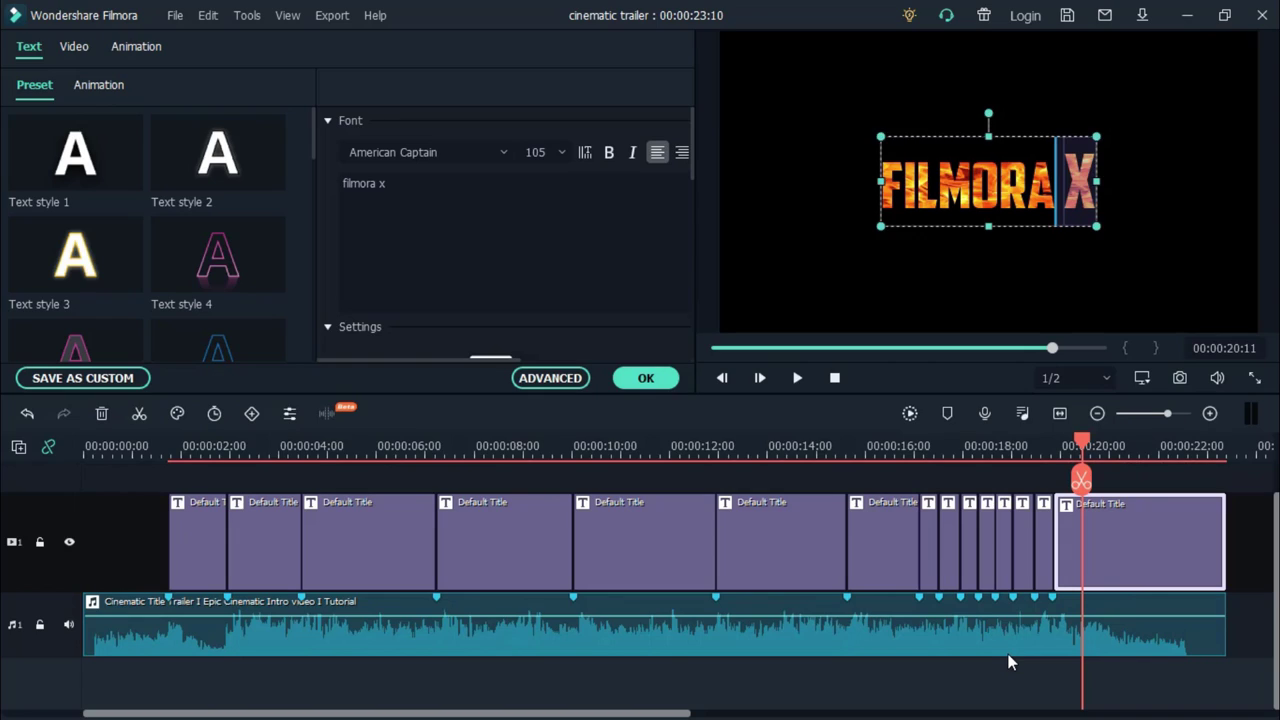
{"action": "left_click", "coordinate": [645, 378]}
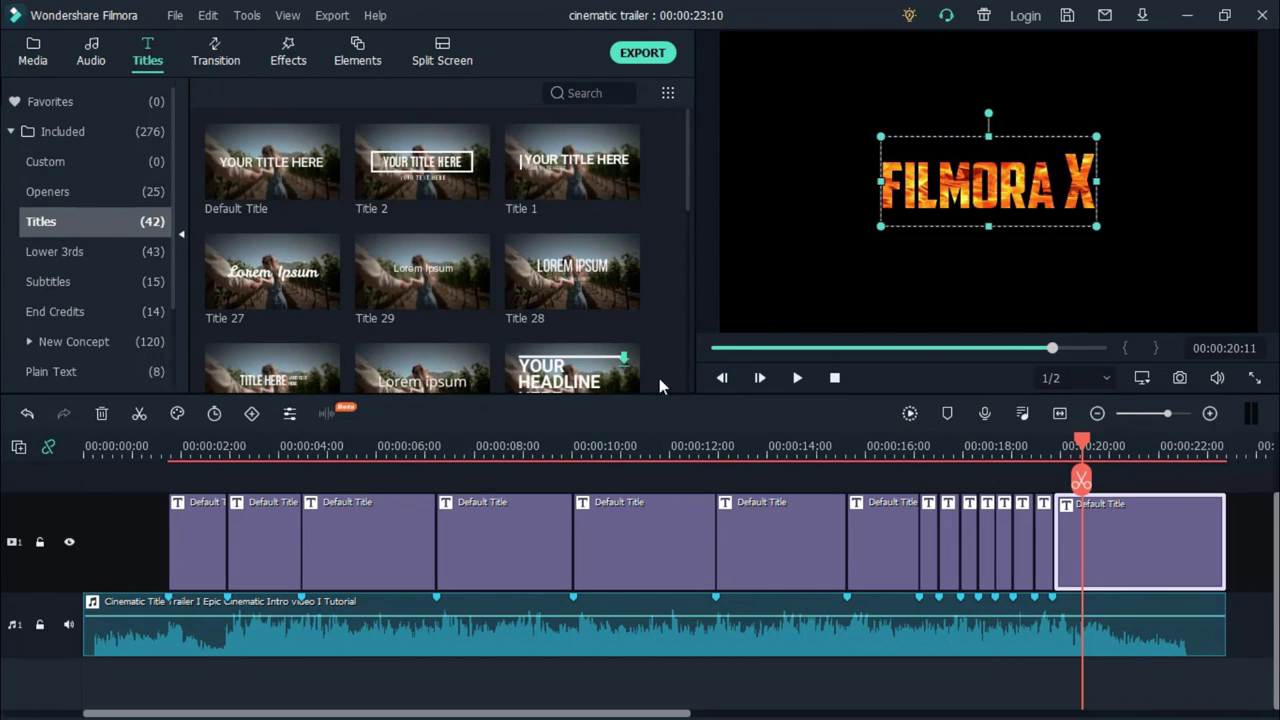
Return the playhead to the start and import Fire overlays.mp4 into the project media.
{"action": "left_click", "coordinate": [841, 387]}
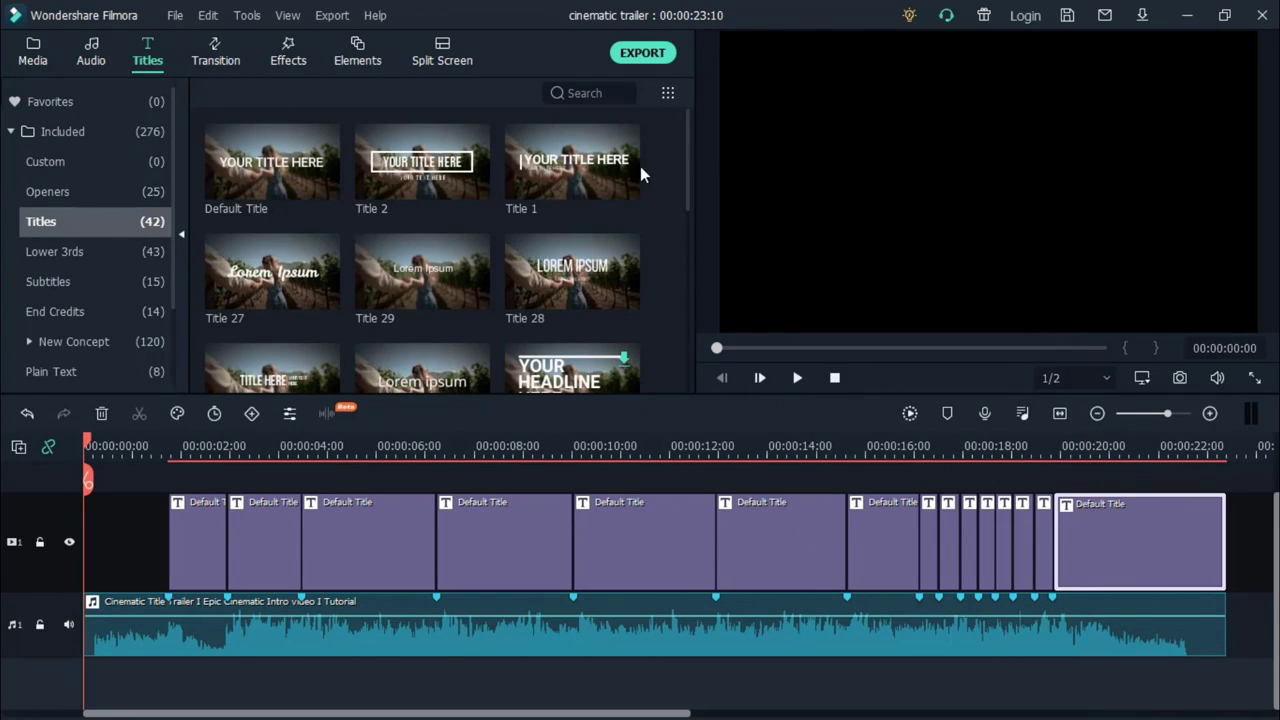
{"action": "left_click", "coordinate": [34, 55]}
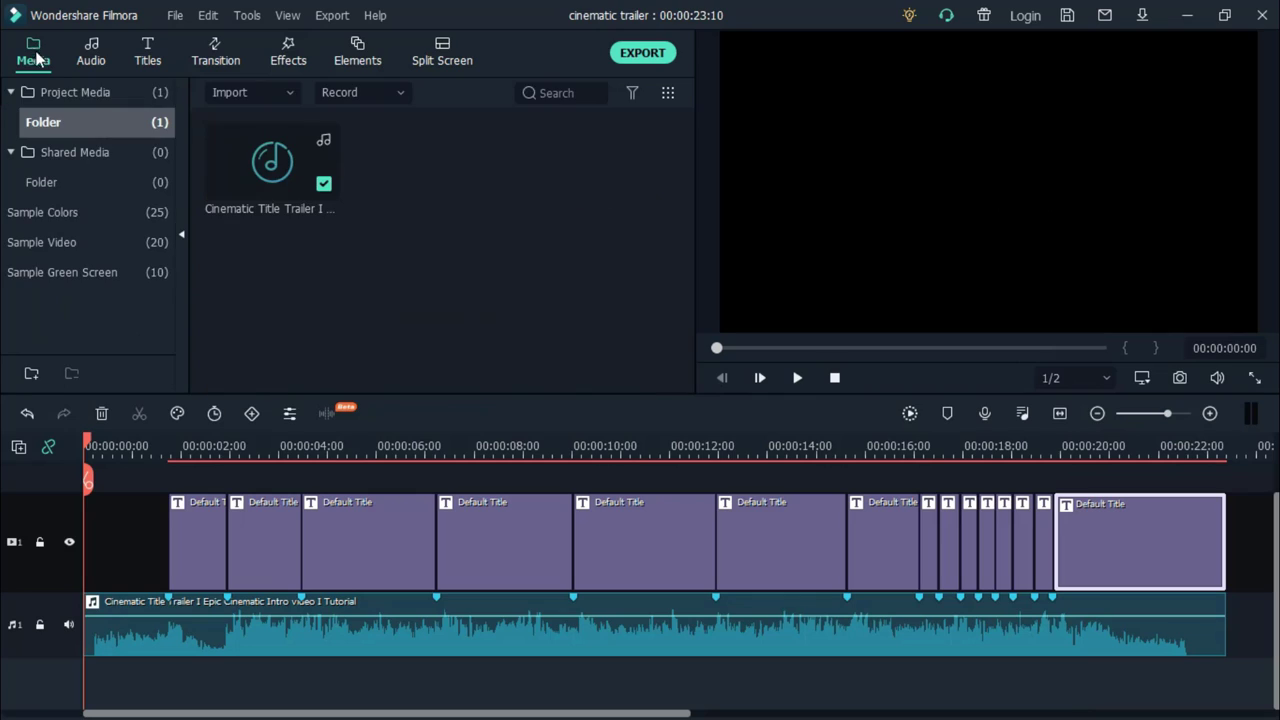
{"action": "left_click", "coordinate": [283, 98]}
{"action": "left_click", "coordinate": [291, 118]}
{"action": "left_click", "coordinate": [340, 160]}
{"action": "left_click", "coordinate": [488, 420]}
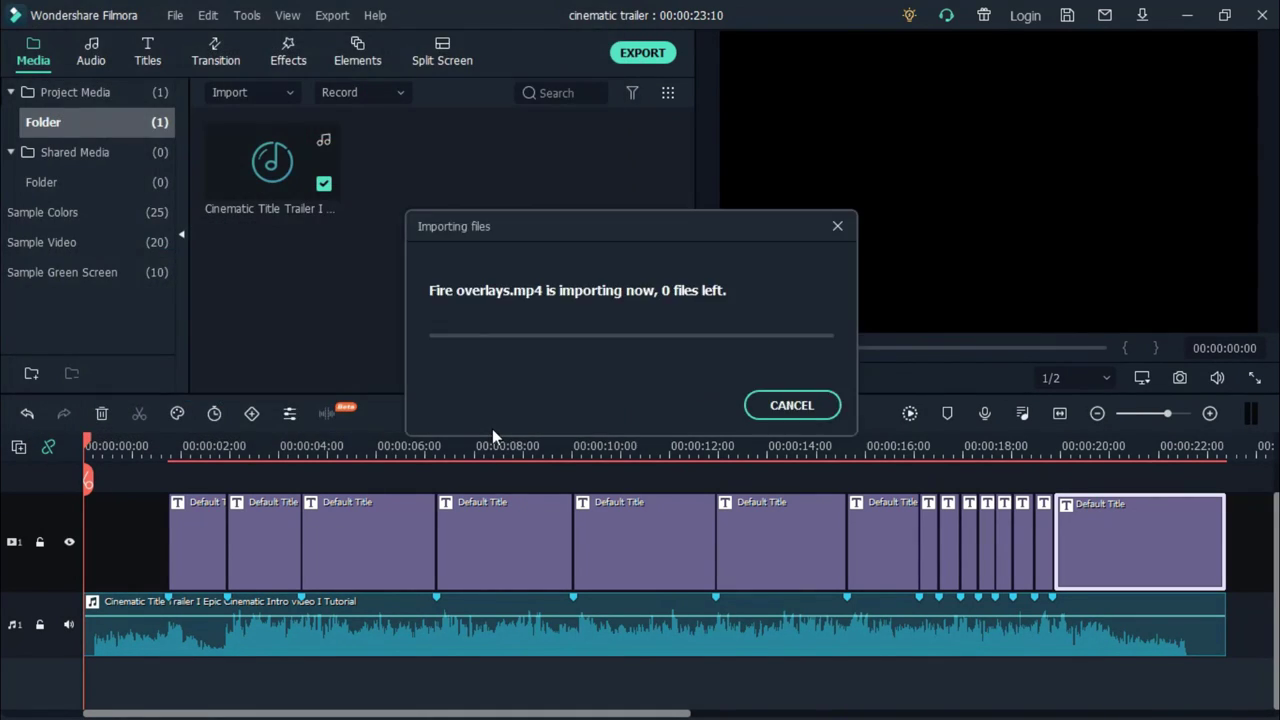
Place the Fire overlays clip on the track above the titles, starting at the first title, keeping the 1920 x 1080 25fps project settings.
{"action": "scroll", "coordinate": [541, 495], "scroll_direction": "up", "scroll_amount": 1}
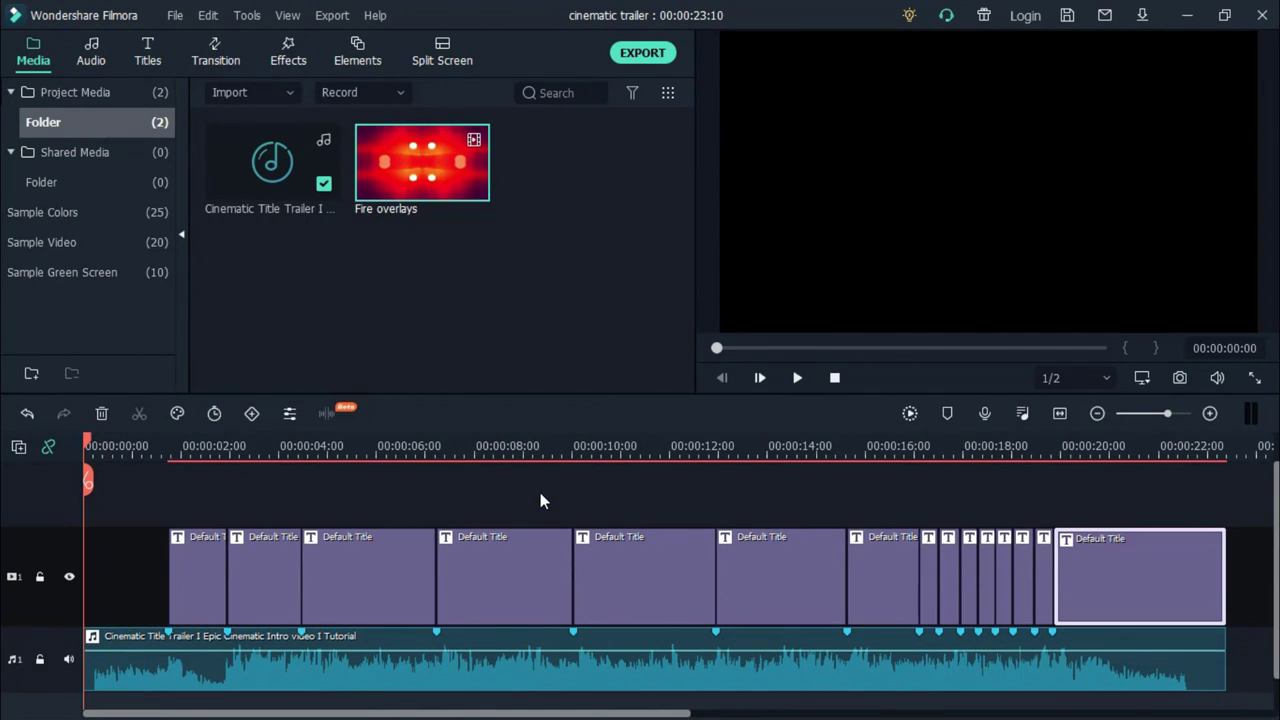
{"action": "left_click_drag", "start_coordinate": [421, 185], "coordinate": [176, 492]}
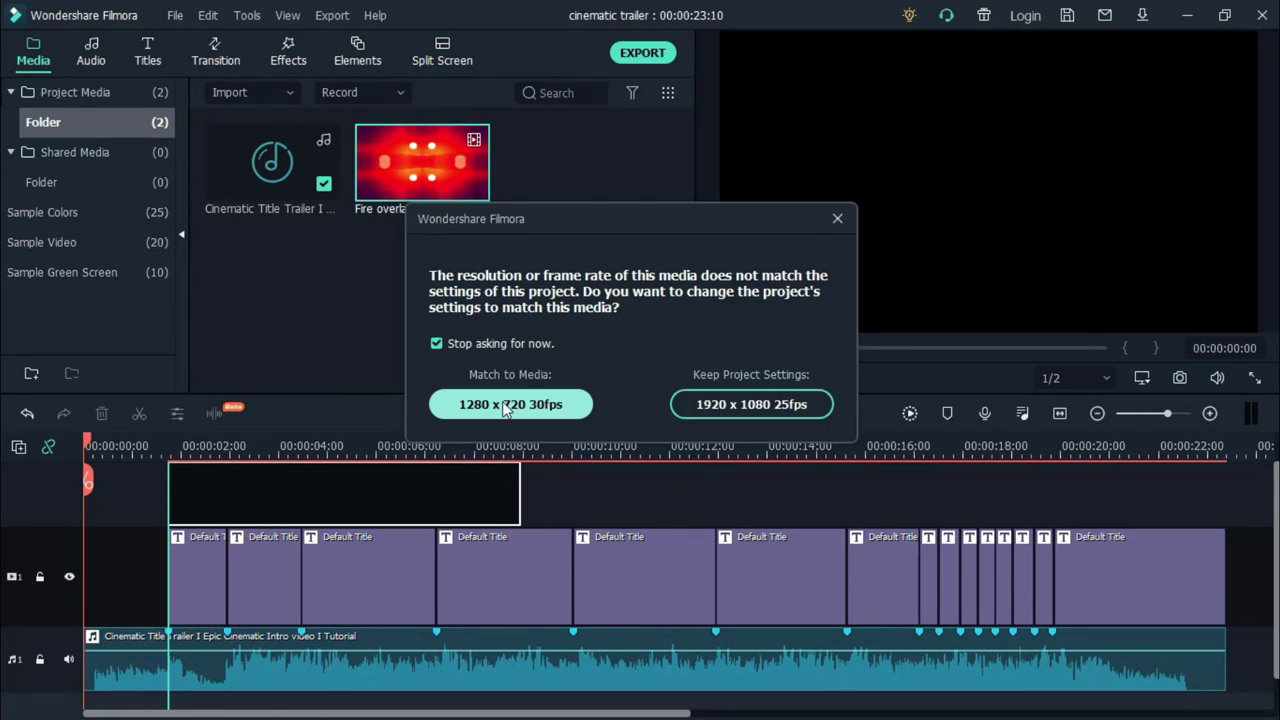
{"action": "left_click", "coordinate": [702, 405]}
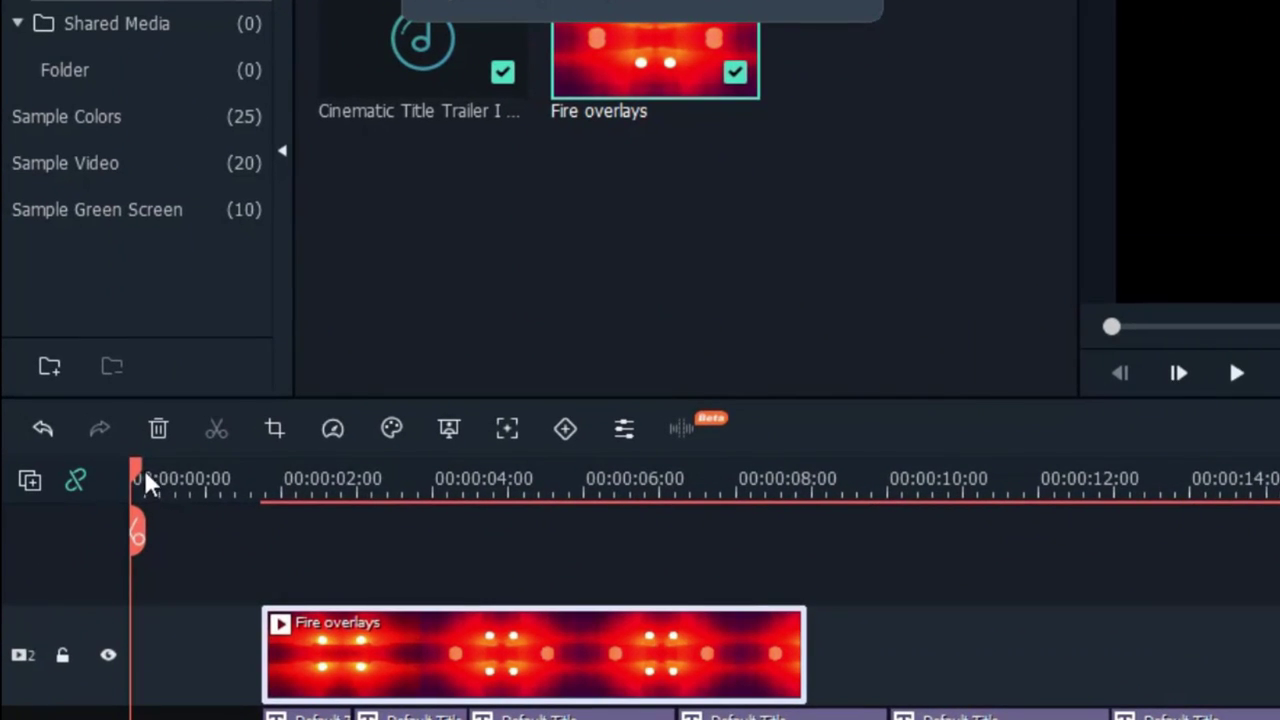
Speed up the Fire overlays clip to Fast 4x.
{"action": "left_click_drag", "start_coordinate": [144, 469], "coordinate": [443, 568]}
{"action": "left_click", "coordinate": [522, 641]}
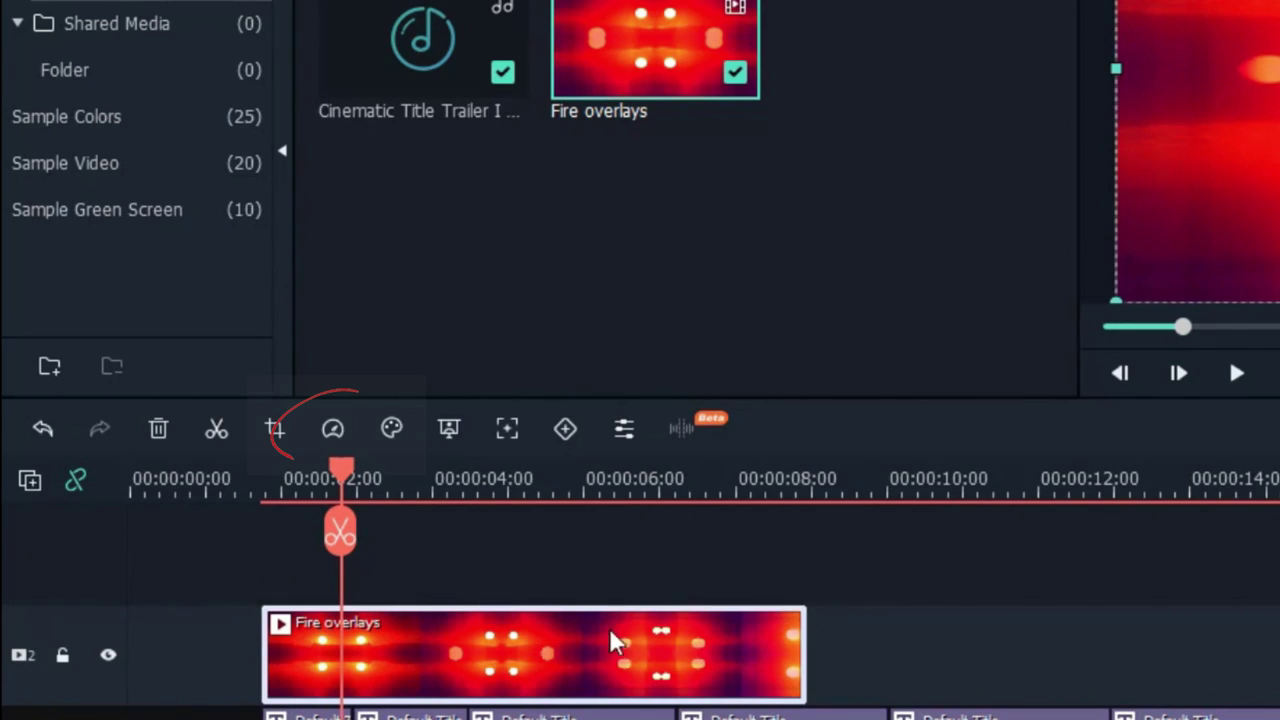
{"action": "left_click", "coordinate": [340, 428]}
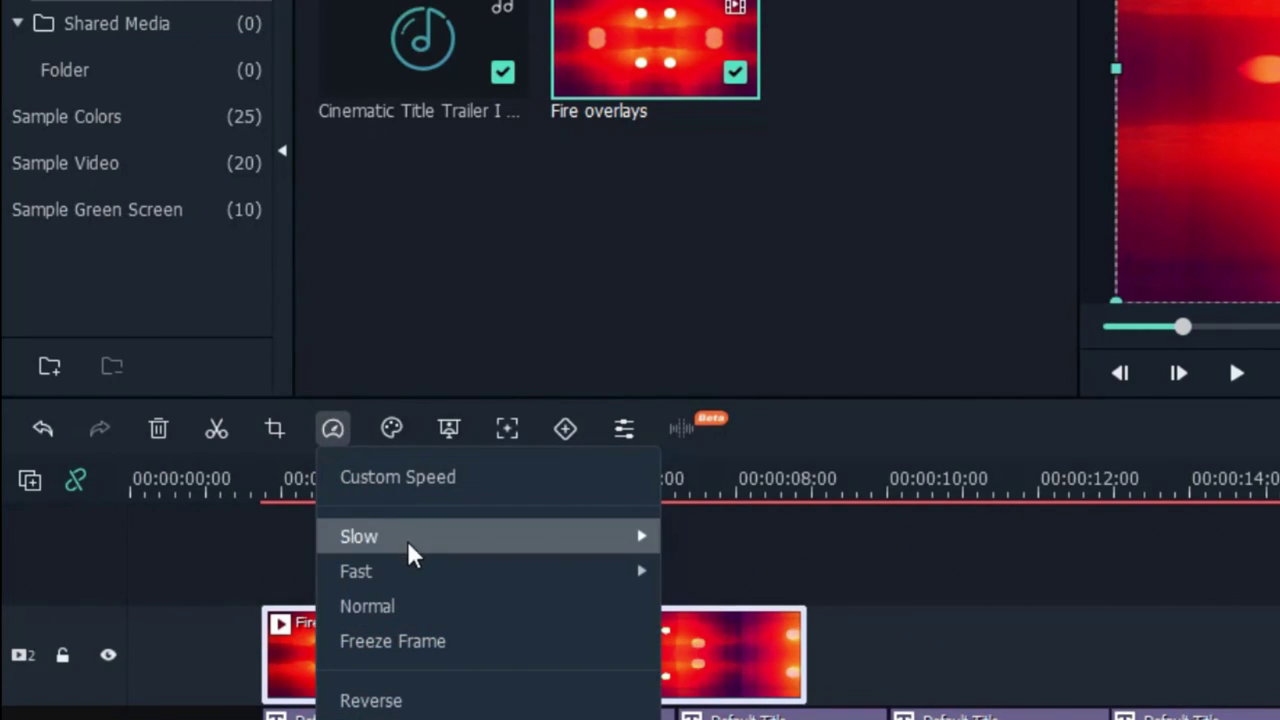
{"action": "mouse_move", "coordinate": [543, 572]}
{"action": "left_click", "coordinate": [717, 614]}
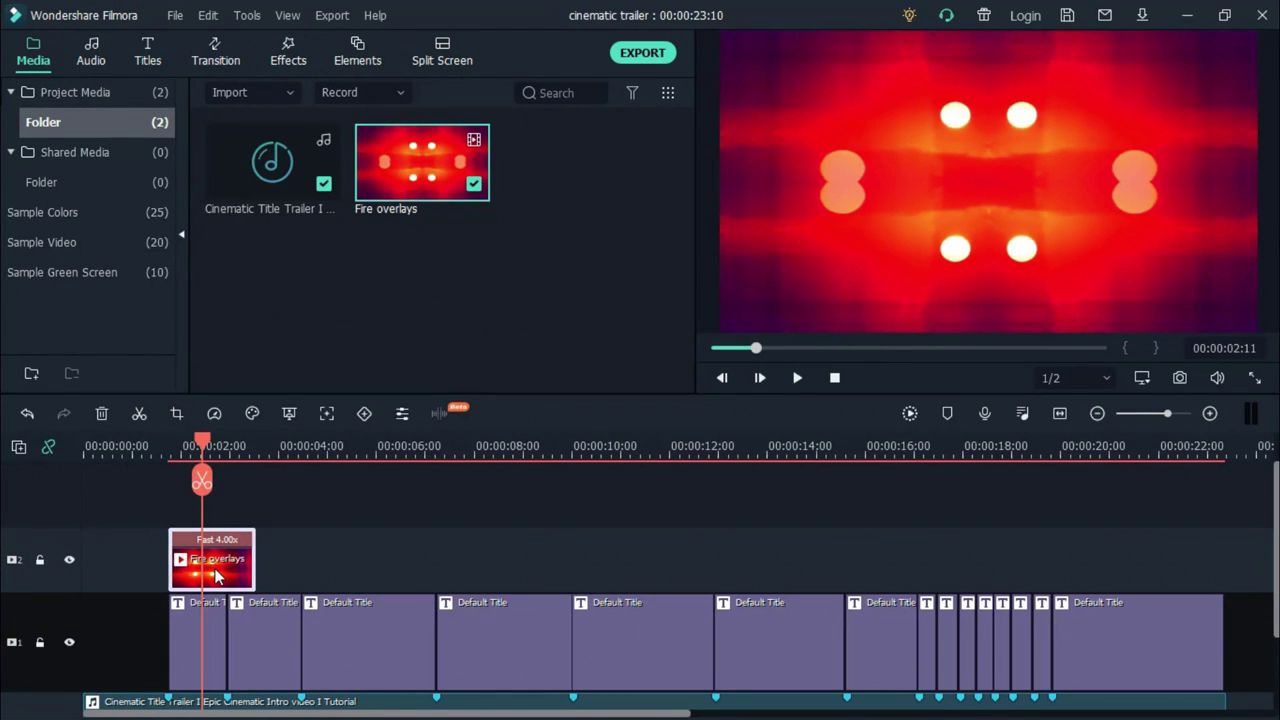
Set the Fire overlays clip's blending mode to Multiply.
{"action": "right_click", "coordinate": [216, 576]}
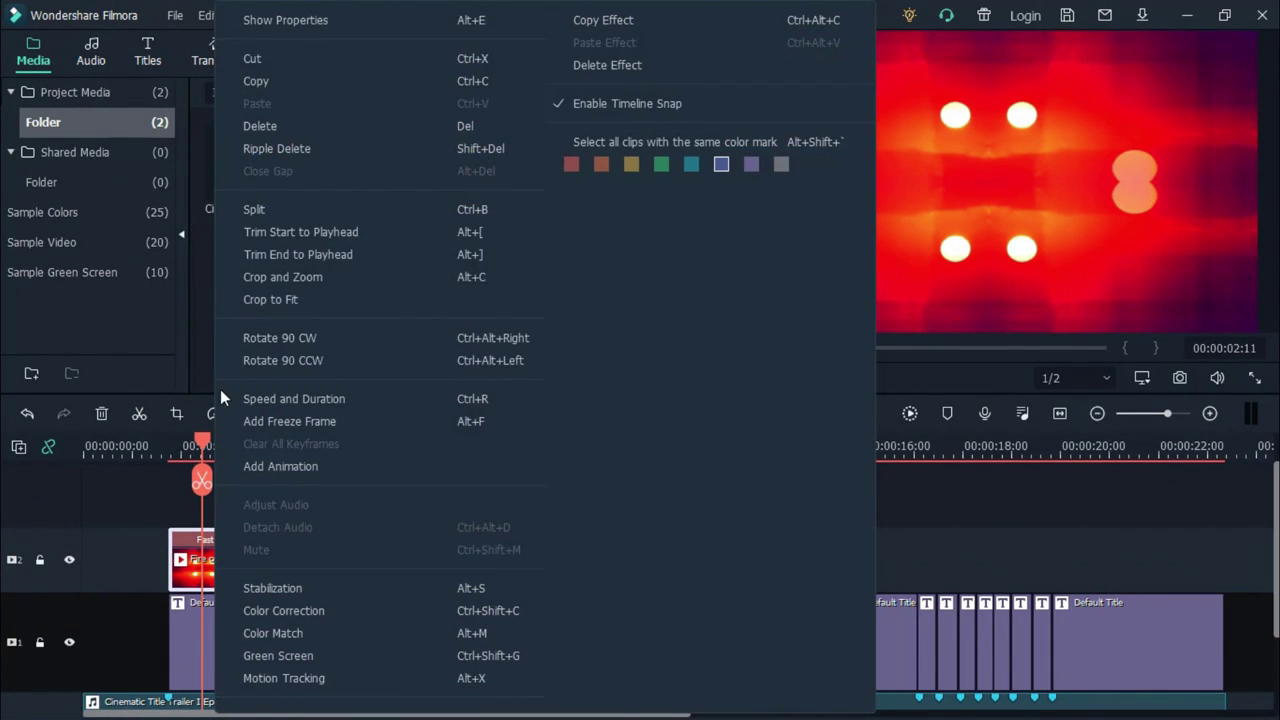
{"action": "left_click", "coordinate": [328, 18]}
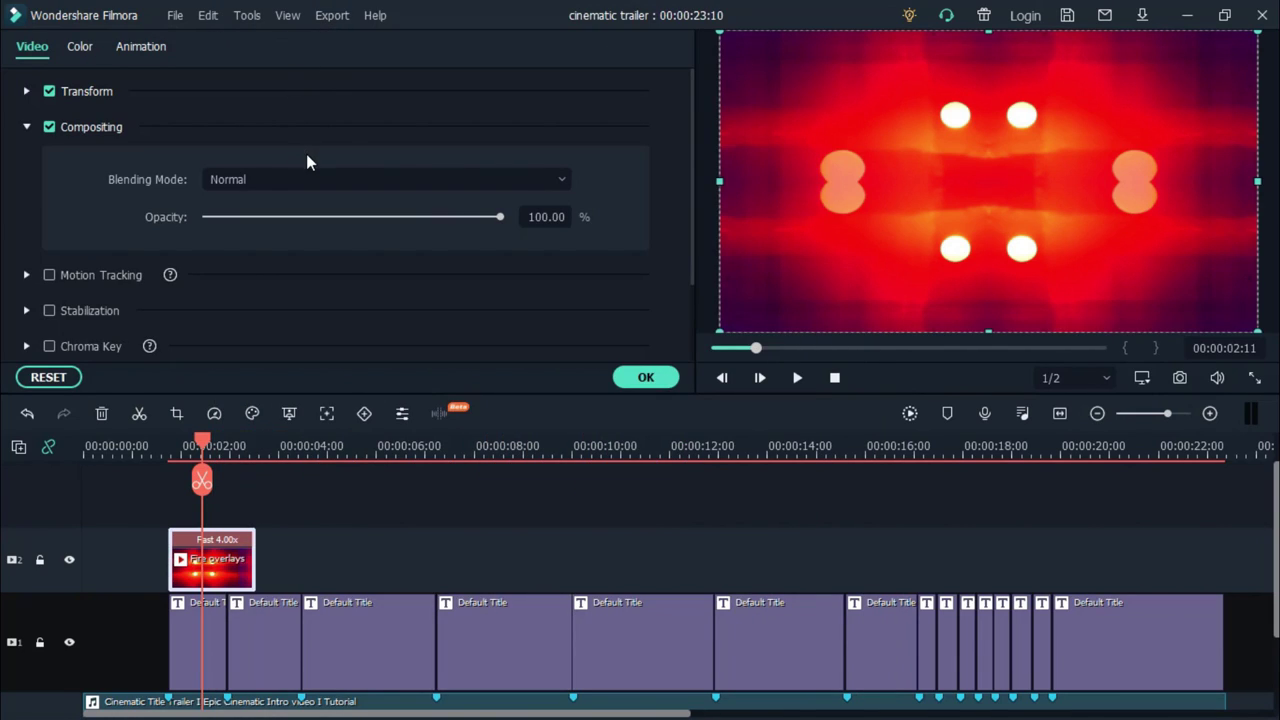
{"action": "left_click", "coordinate": [283, 180]}
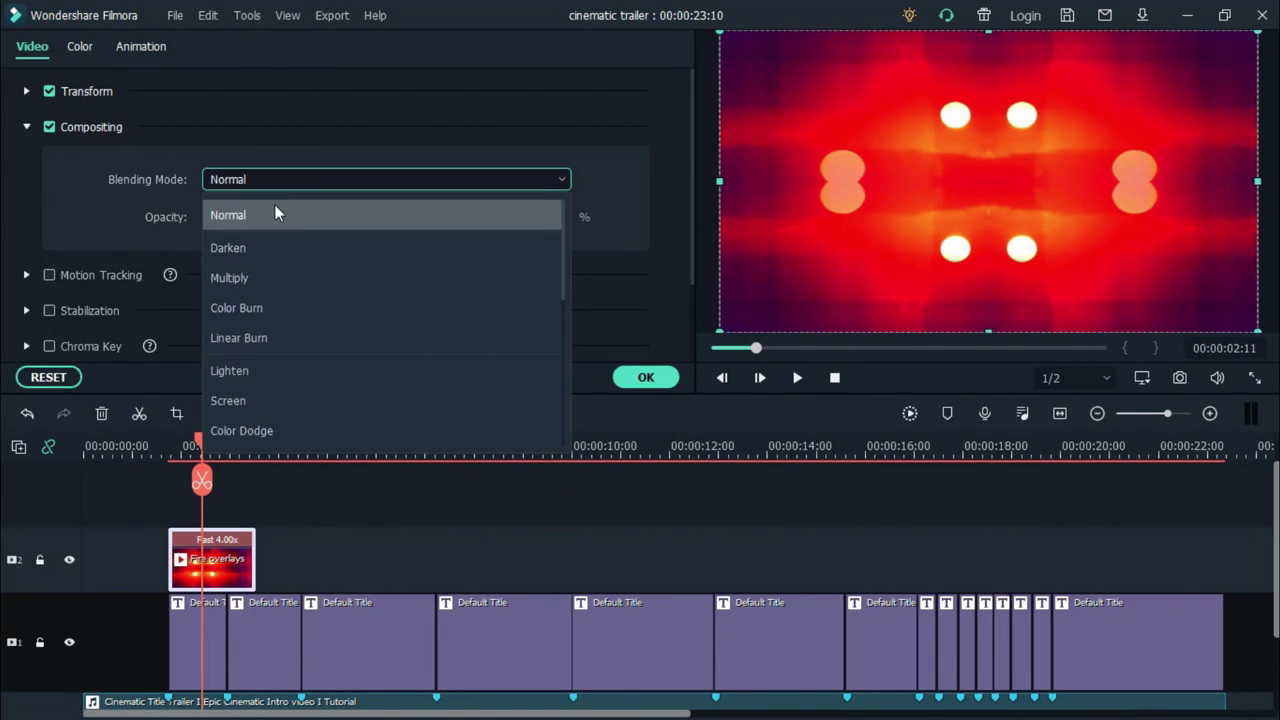
{"action": "left_click", "coordinate": [272, 278]}
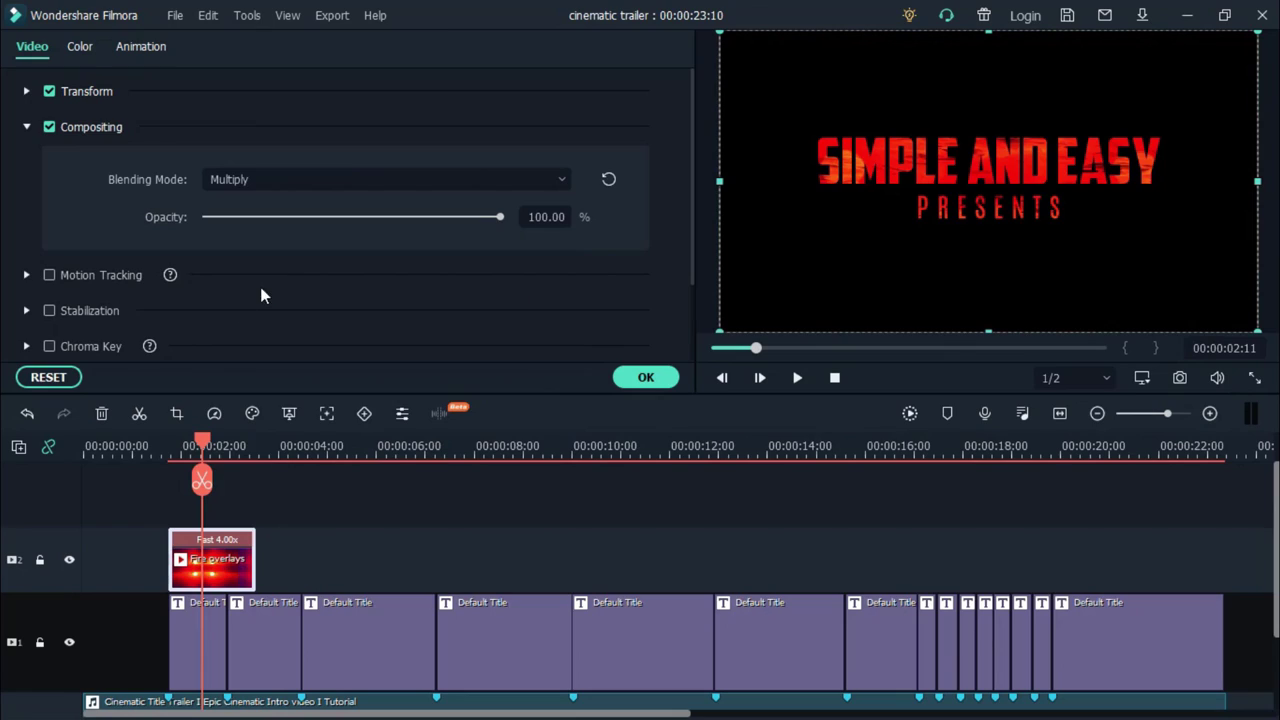
Set the Fire overlays clip's position to X 10 and Y 35 and apply the changes.
{"action": "left_click", "coordinate": [27, 127]}
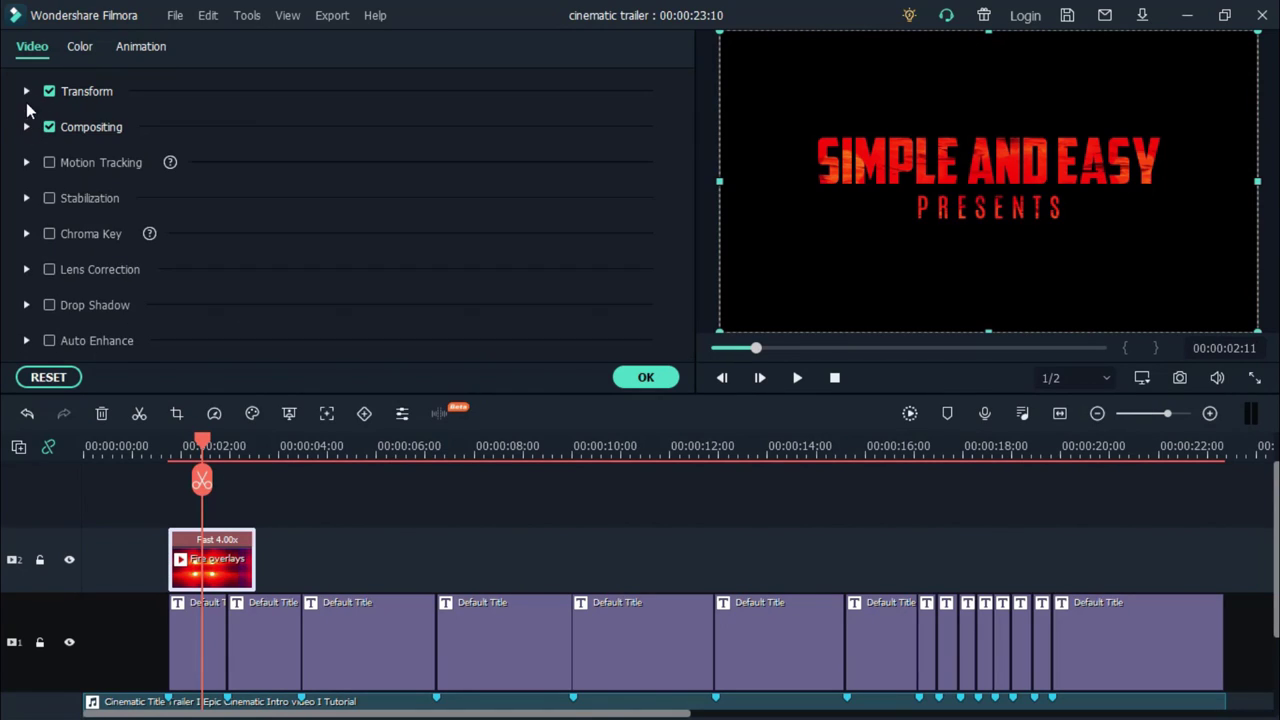
{"action": "left_click", "coordinate": [26, 91]}
{"action": "left_click", "coordinate": [260, 253]}
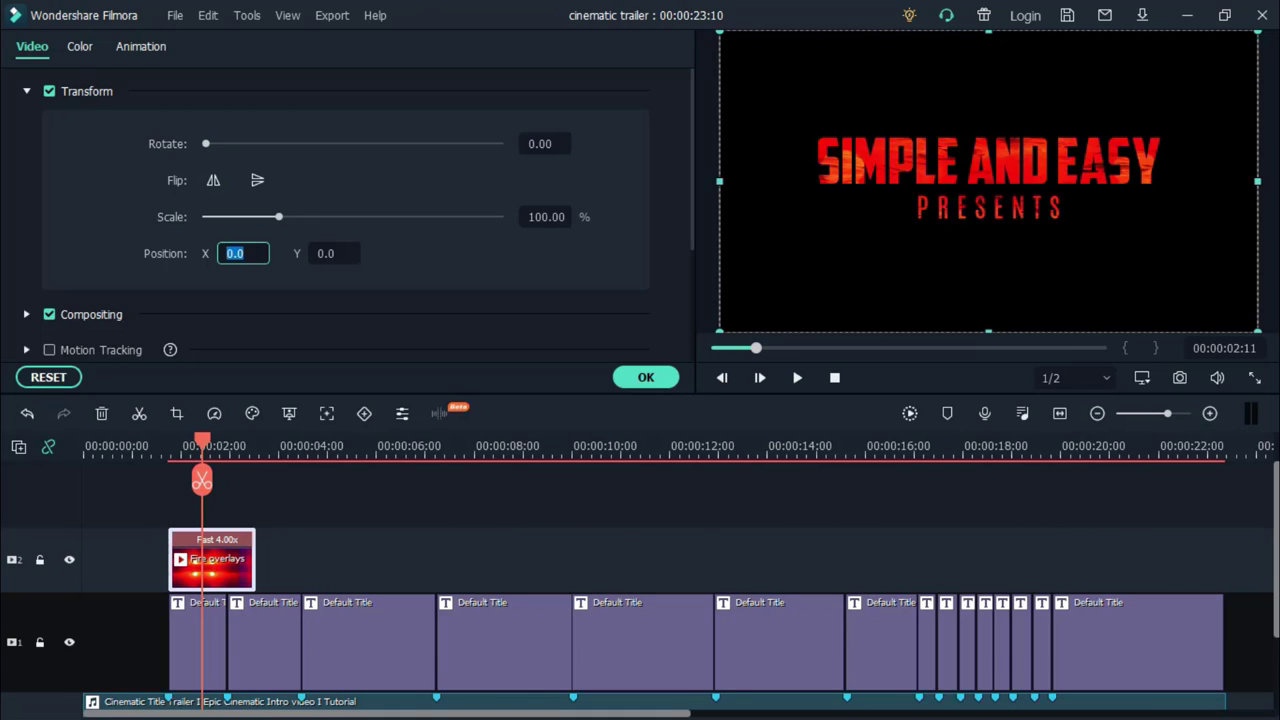
{"action": "type", "text": "10"}
{"action": "key", "text": "Tab"}
{"action": "type", "text": "35"}
{"action": "key", "text": "Return"}
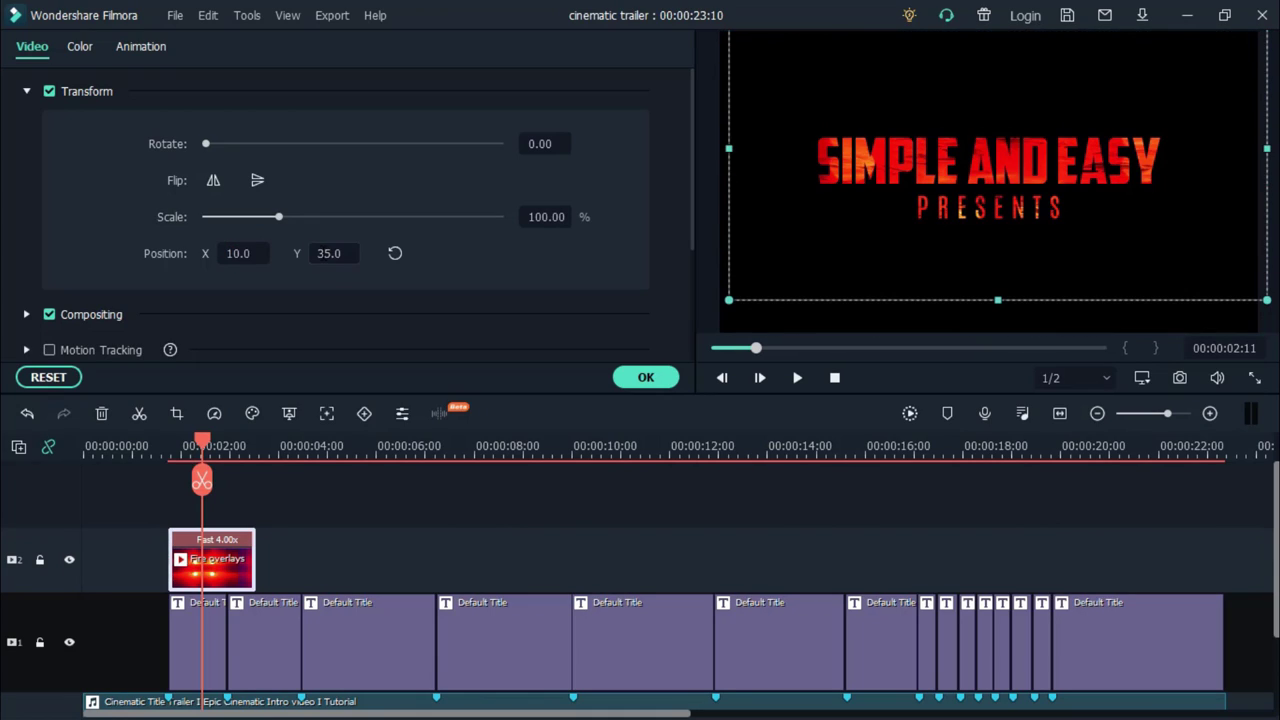
{"action": "left_click", "coordinate": [646, 377]}
Paste copies of the Fire overlays clip end to end from the first one's end until they cover all the titles.
{"action": "left_click", "coordinate": [797, 377]}
{"action": "left_click", "coordinate": [222, 508]}
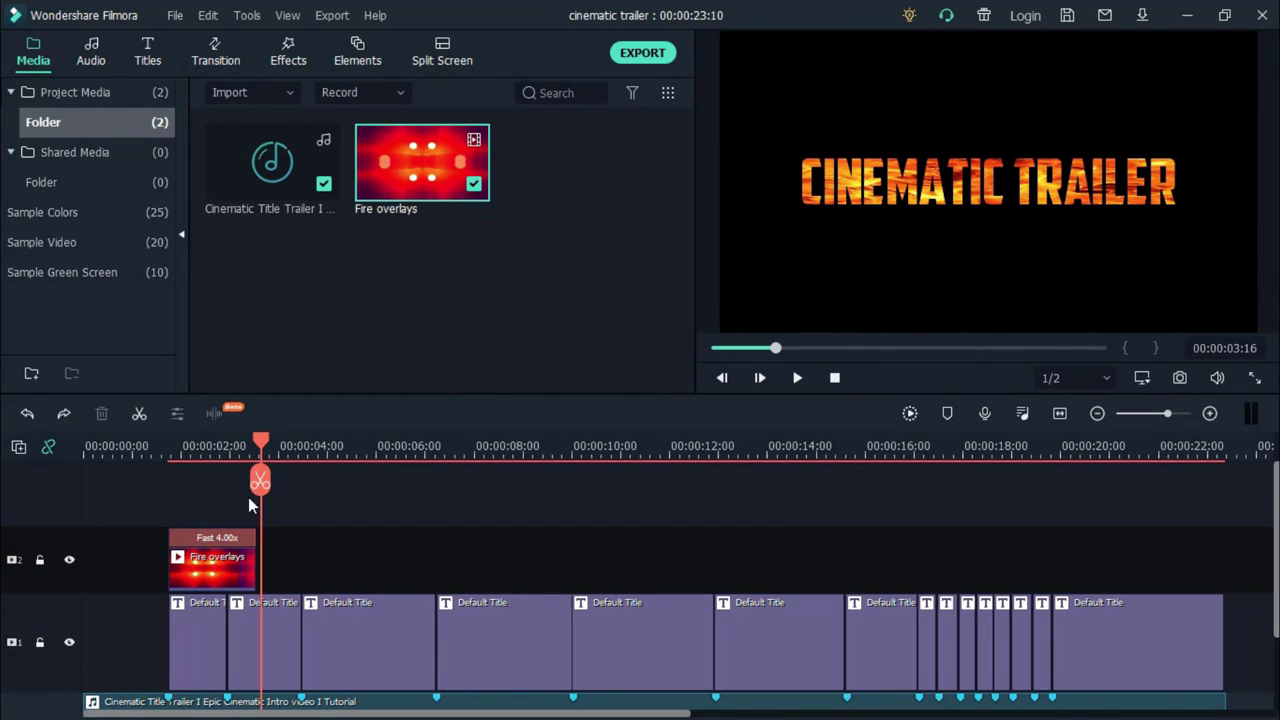
{"action": "left_click_drag", "start_coordinate": [260, 441], "coordinate": [256, 439]}
{"action": "key", "text": "ctrl+v"}
{"action": "key", "text": "ctrl+v"}
{"action": "key", "text": "ctrl+v"}
{"action": "key", "text": "ctrl+v"}
{"action": "key", "text": "ctrl+v"}
{"action": "key", "text": "ctrl+v"}
{"action": "key", "text": "ctrl+v"}
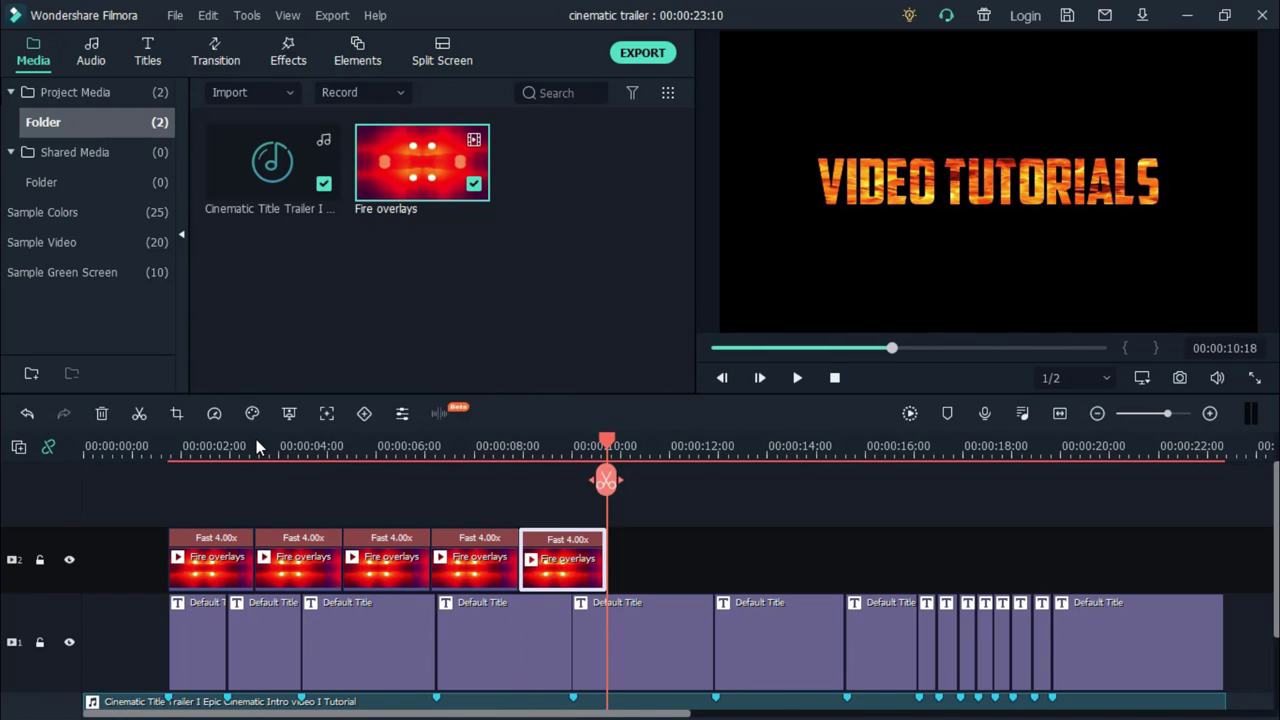
{"action": "key", "text": "ctrl+v"}
{"action": "key", "text": "ctrl+v"}
{"action": "key", "text": "ctrl+v"}
{"action": "key", "text": "ctrl+v"}
{"action": "key", "text": "Return"}
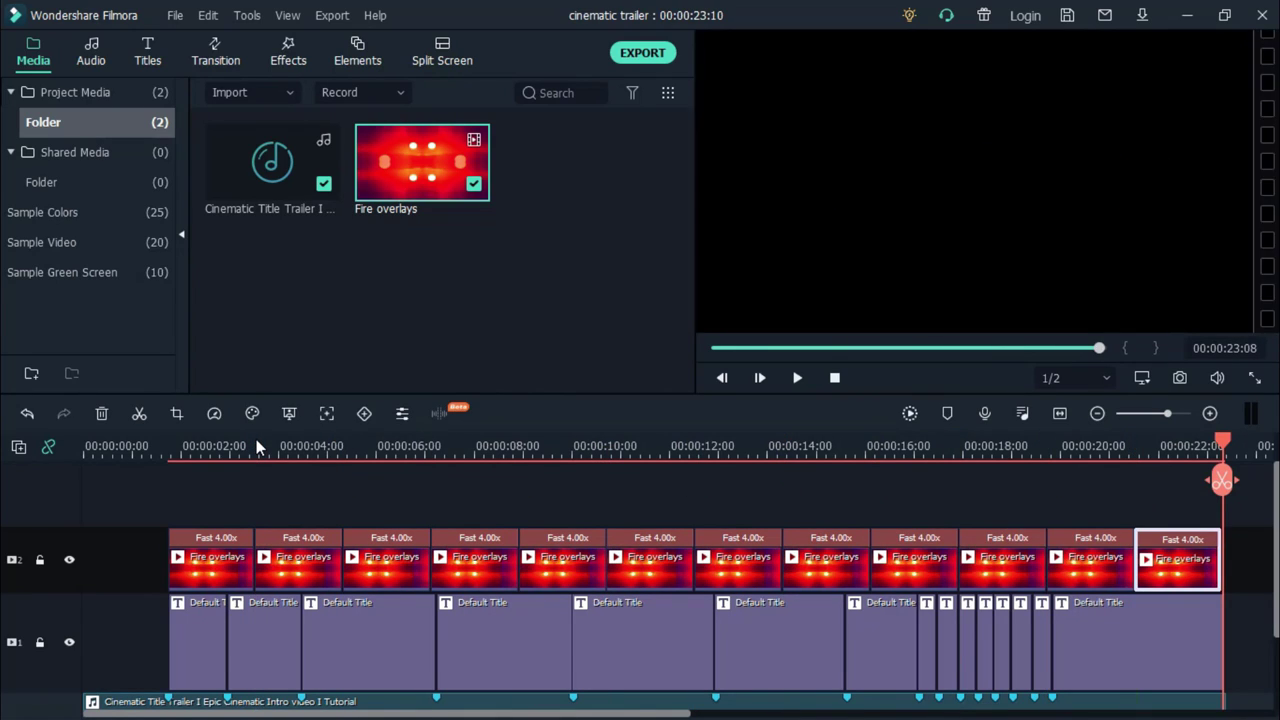
Export the title sequence as a local MP4 named cinematic trailer at Best quality, 1920x1080 and 60 fps.
{"action": "left_click", "coordinate": [835, 378]}
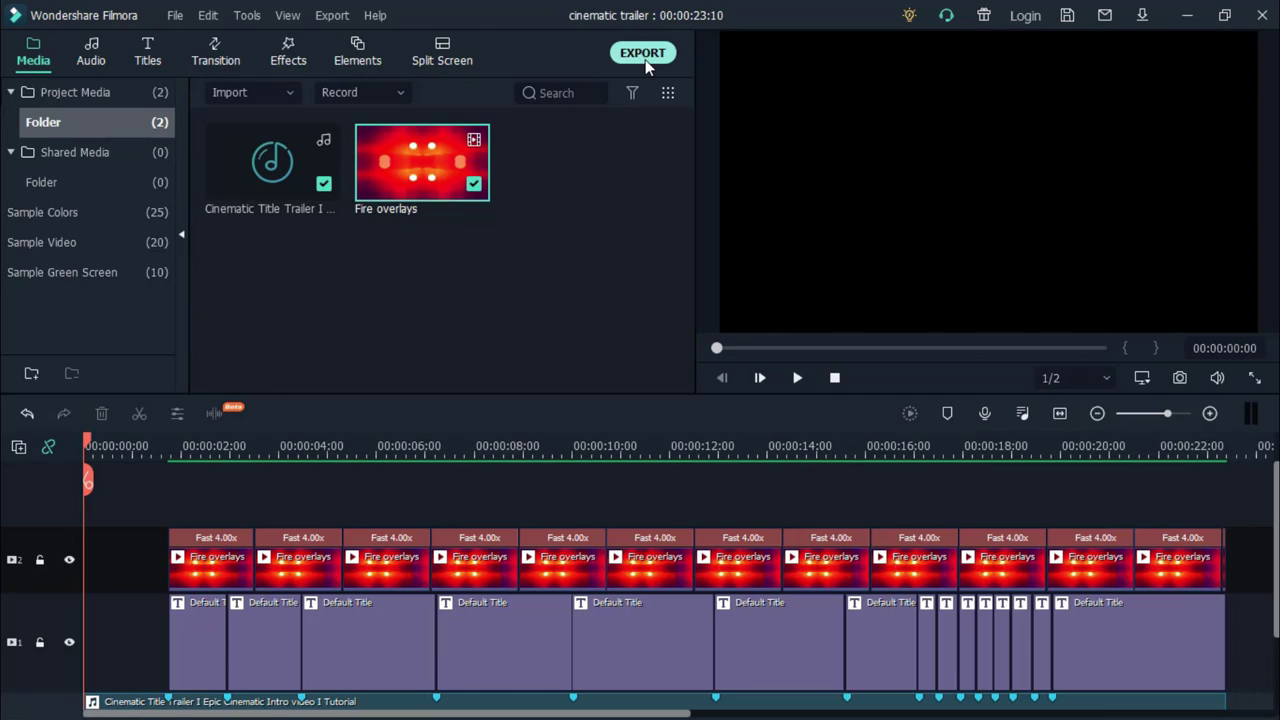
{"action": "left_click", "coordinate": [643, 55]}
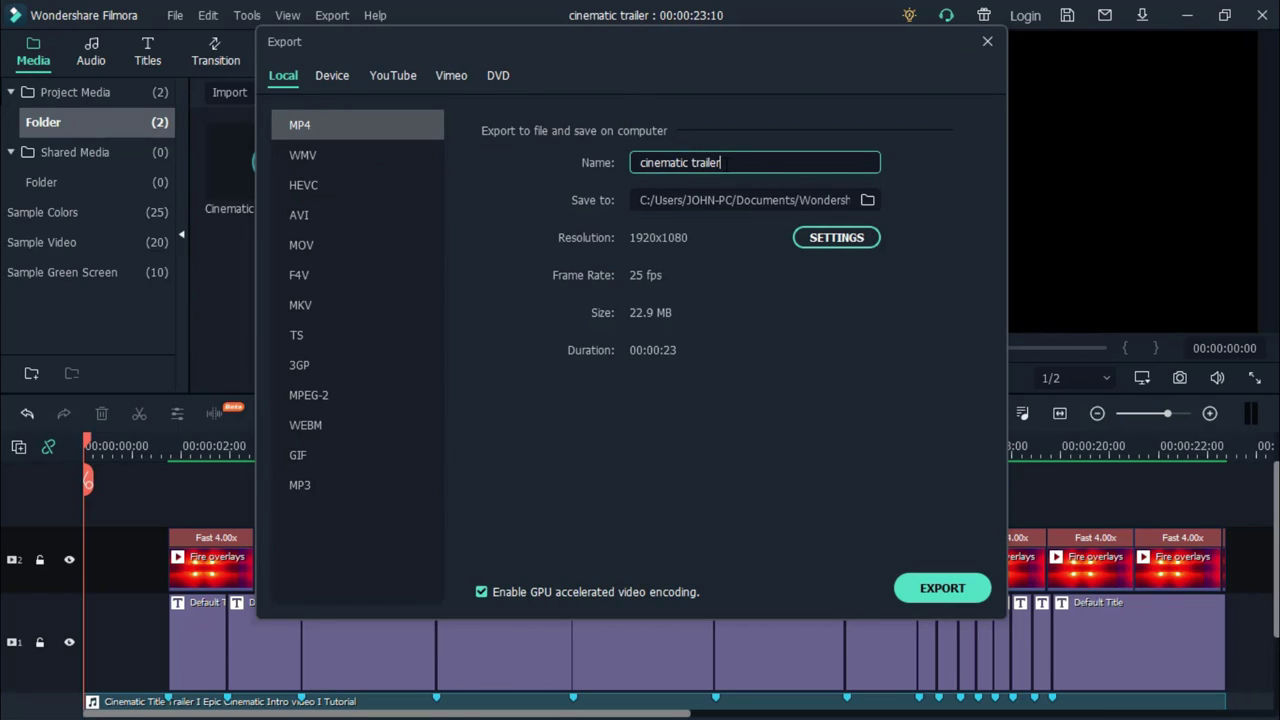
{"action": "left_click", "coordinate": [809, 244]}
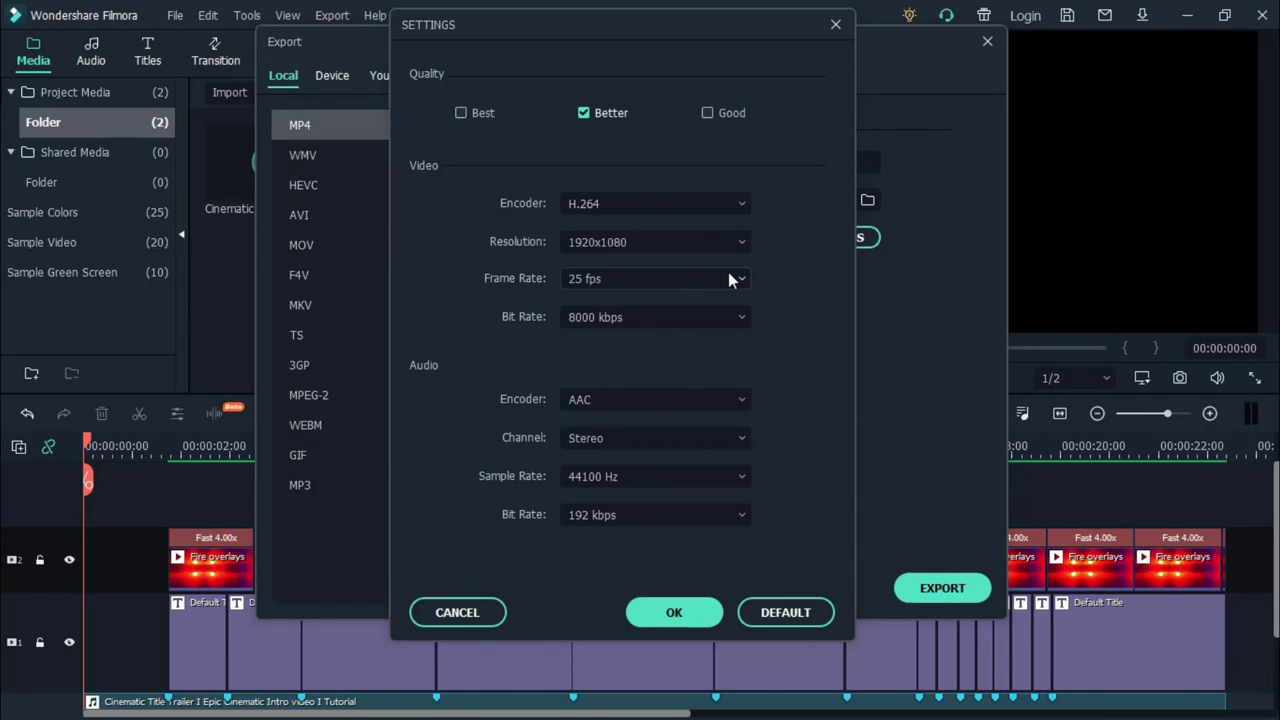
{"action": "left_click", "coordinate": [659, 287]}
{"action": "left_click", "coordinate": [610, 552]}
{"action": "left_click", "coordinate": [462, 113]}
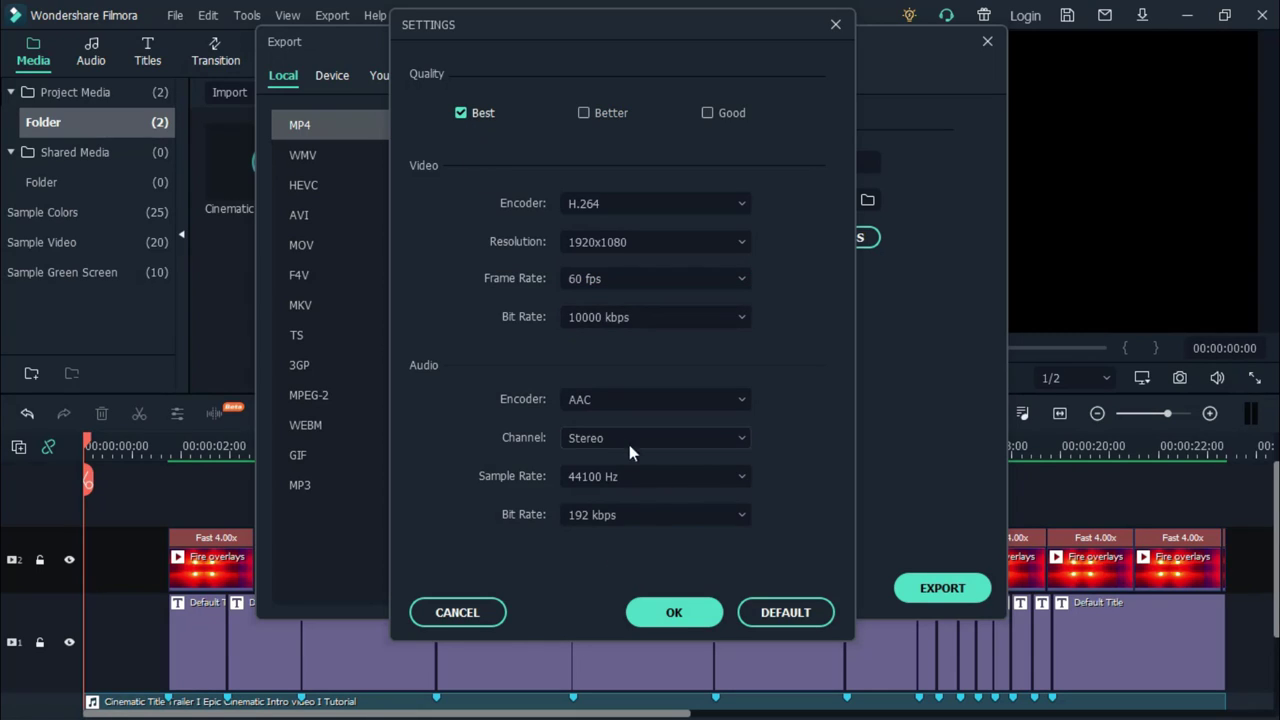
{"action": "left_click", "coordinate": [672, 609]}
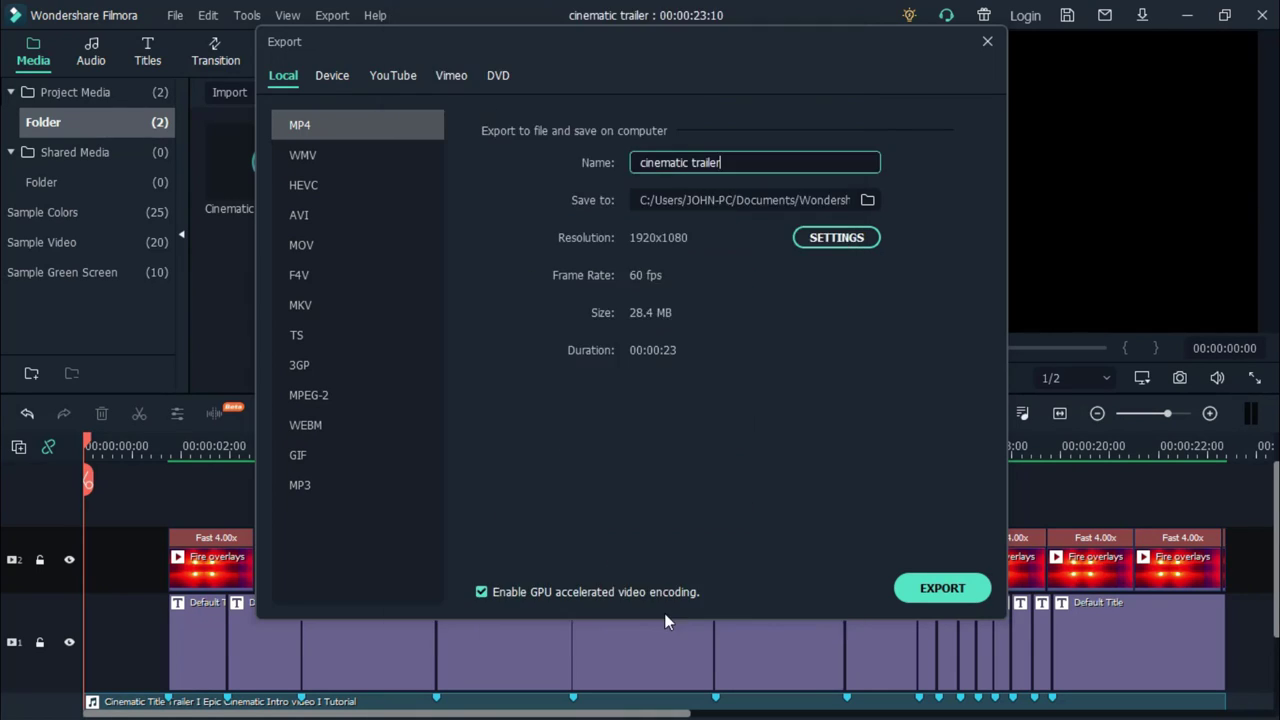
{"action": "left_click", "coordinate": [942, 589]}
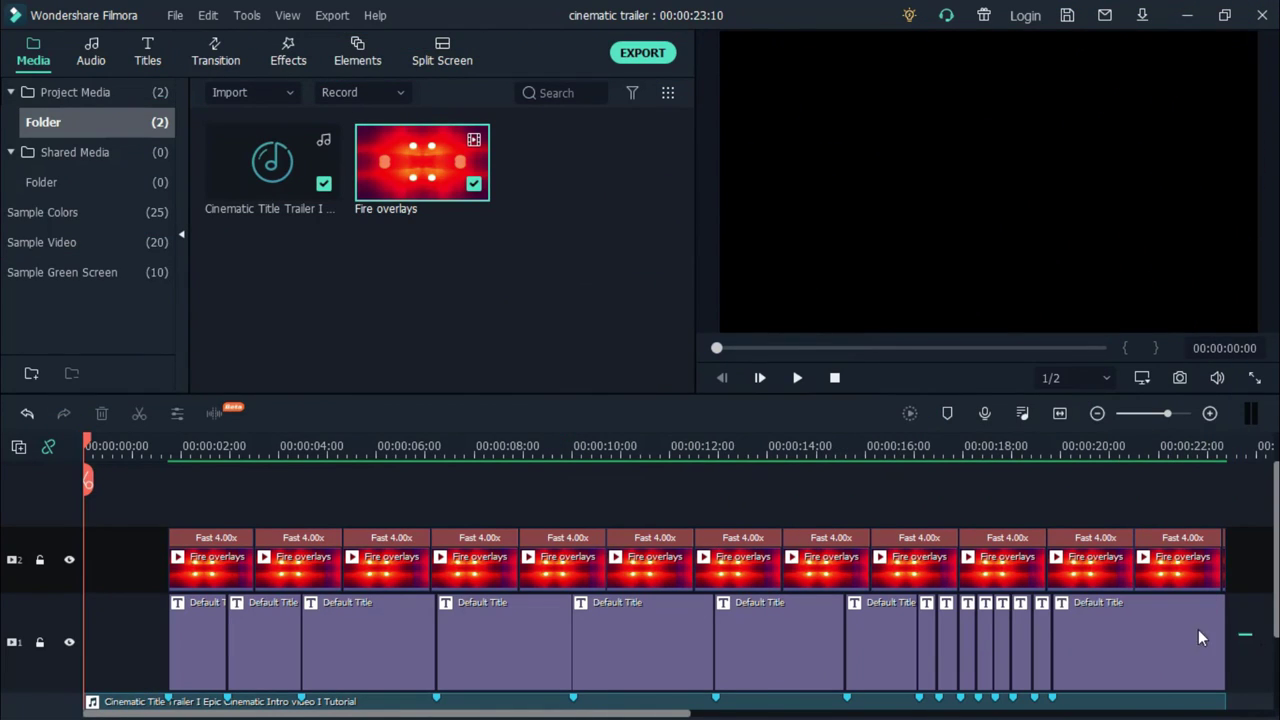
Delete all title and Fire overlays clips from the timeline and remove Fire overlays from the project media.
{"action": "left_click_drag", "start_coordinate": [1251, 634], "coordinate": [195, 547]}
{"action": "key", "text": "Delete"}
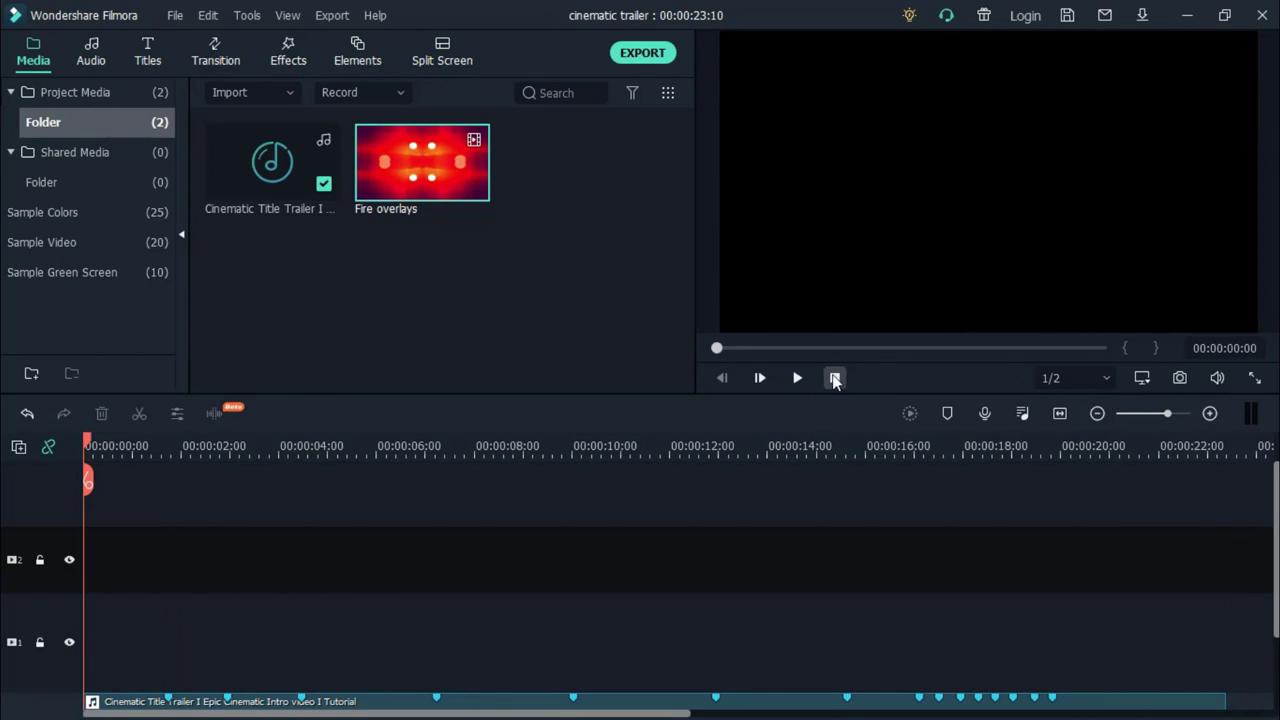
{"action": "key", "text": "Delete"}
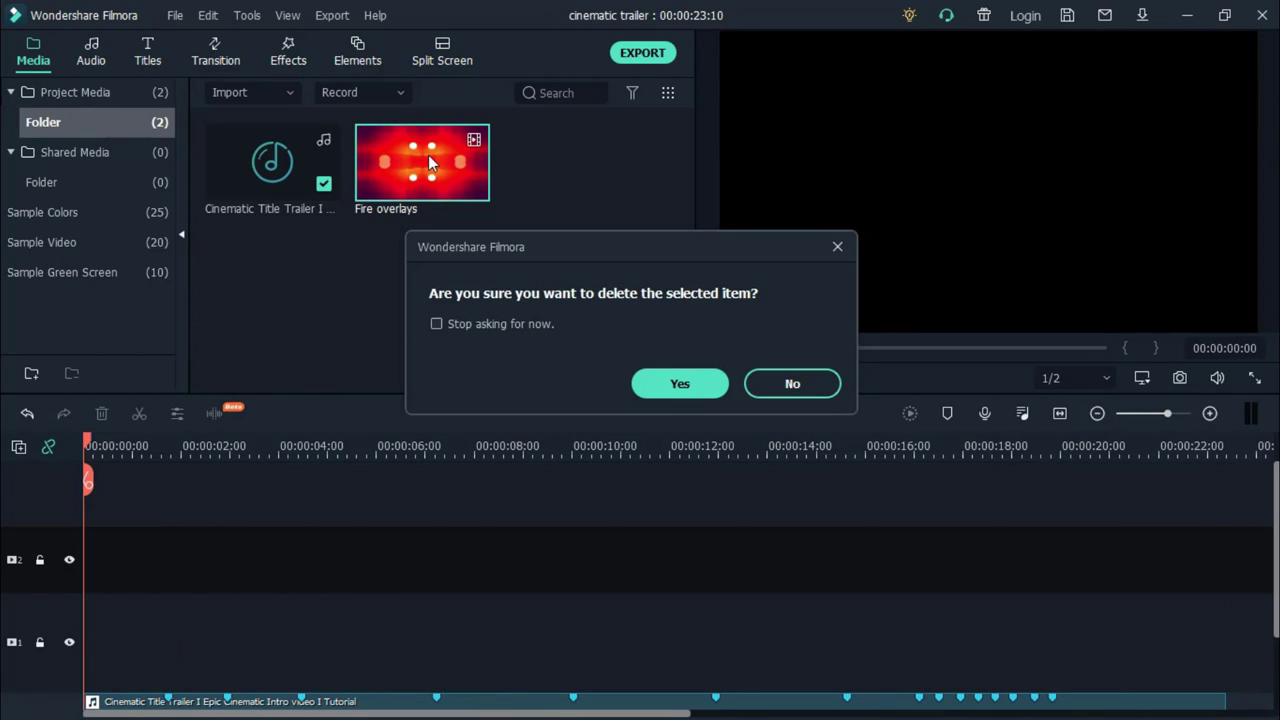
{"action": "key", "text": "Return"}
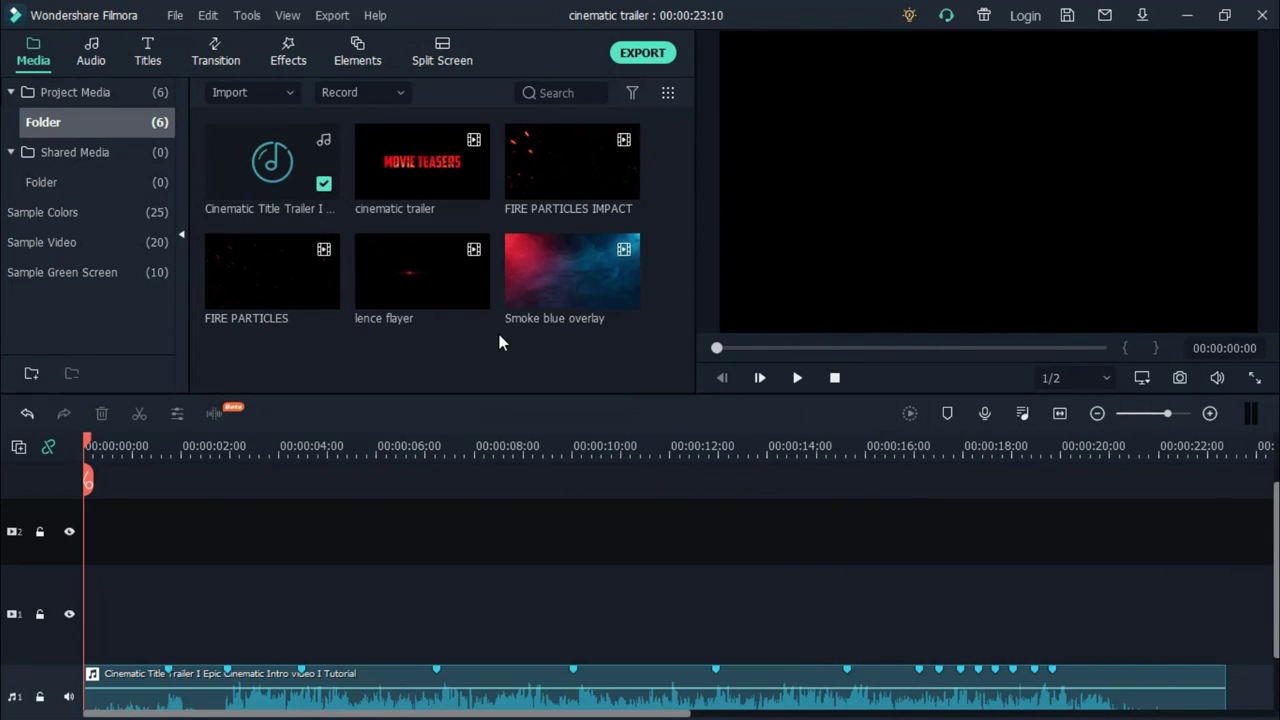
Place Smoke blue overlay at the start of the first video track and trim its end to the music's end.
{"action": "left_click_drag", "start_coordinate": [618, 290], "coordinate": [98, 626]}
{"action": "left_click", "coordinate": [769, 405]}
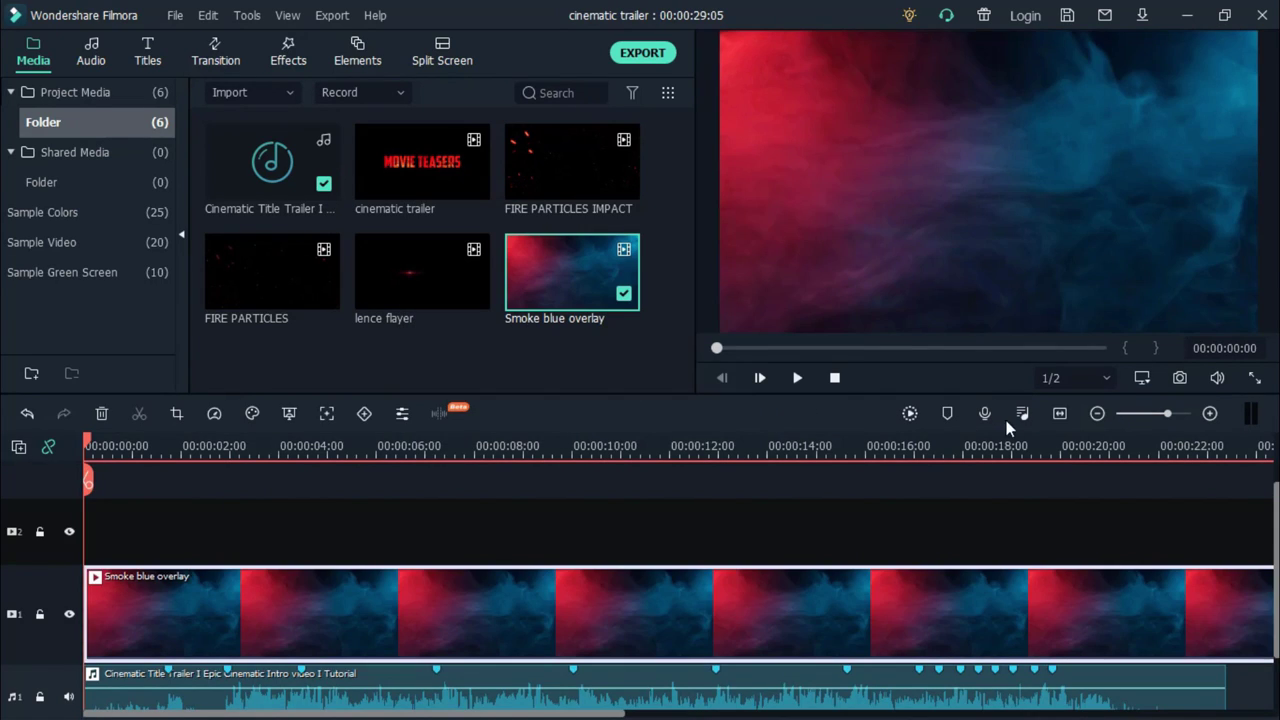
{"action": "left_click", "coordinate": [1059, 414]}
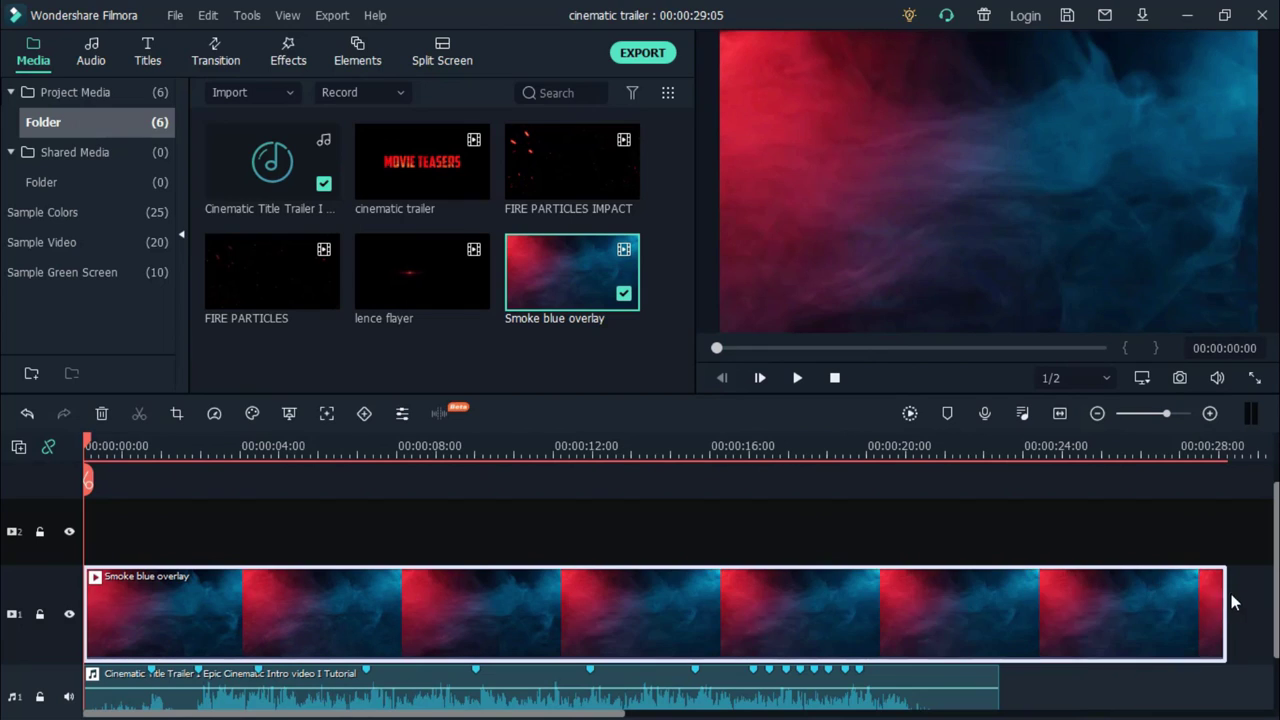
{"action": "left_click_drag", "start_coordinate": [1223, 598], "coordinate": [998, 612]}
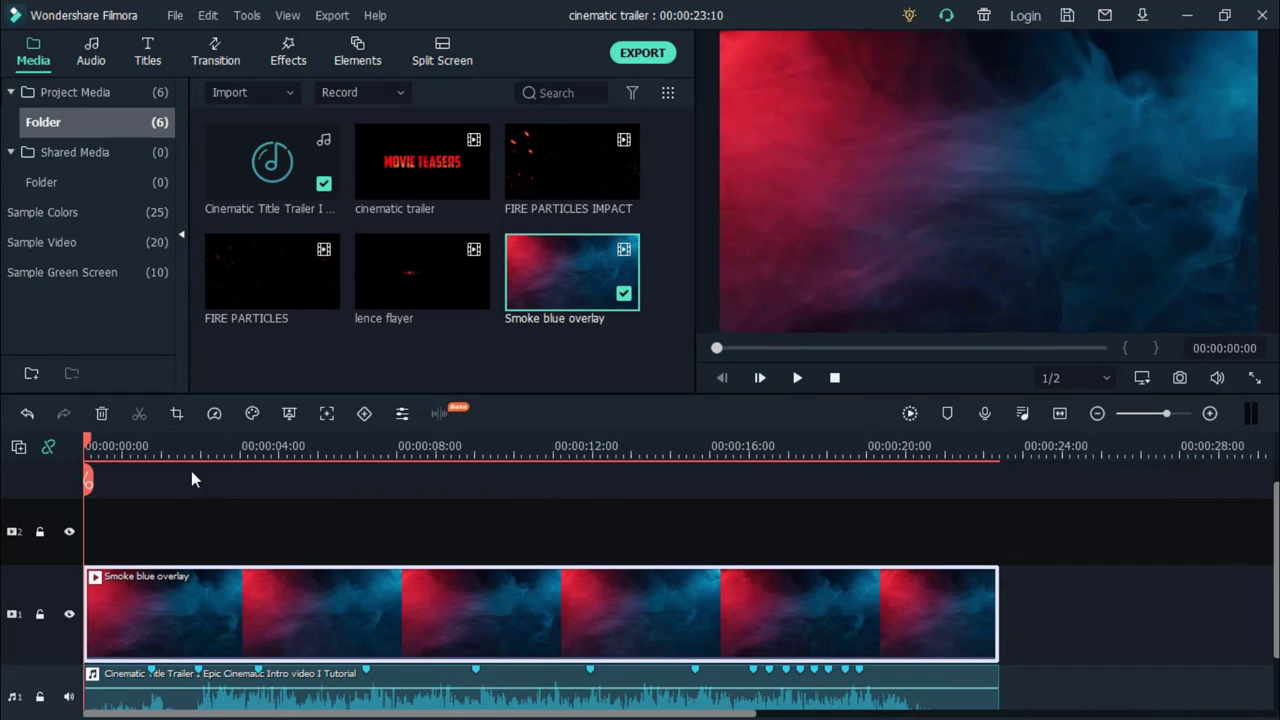
Apply a zoom-out pan and zoom to the Smoke blue overlay clip with a centred start frame of about 930 x 523.
{"action": "left_click", "coordinate": [178, 412]}
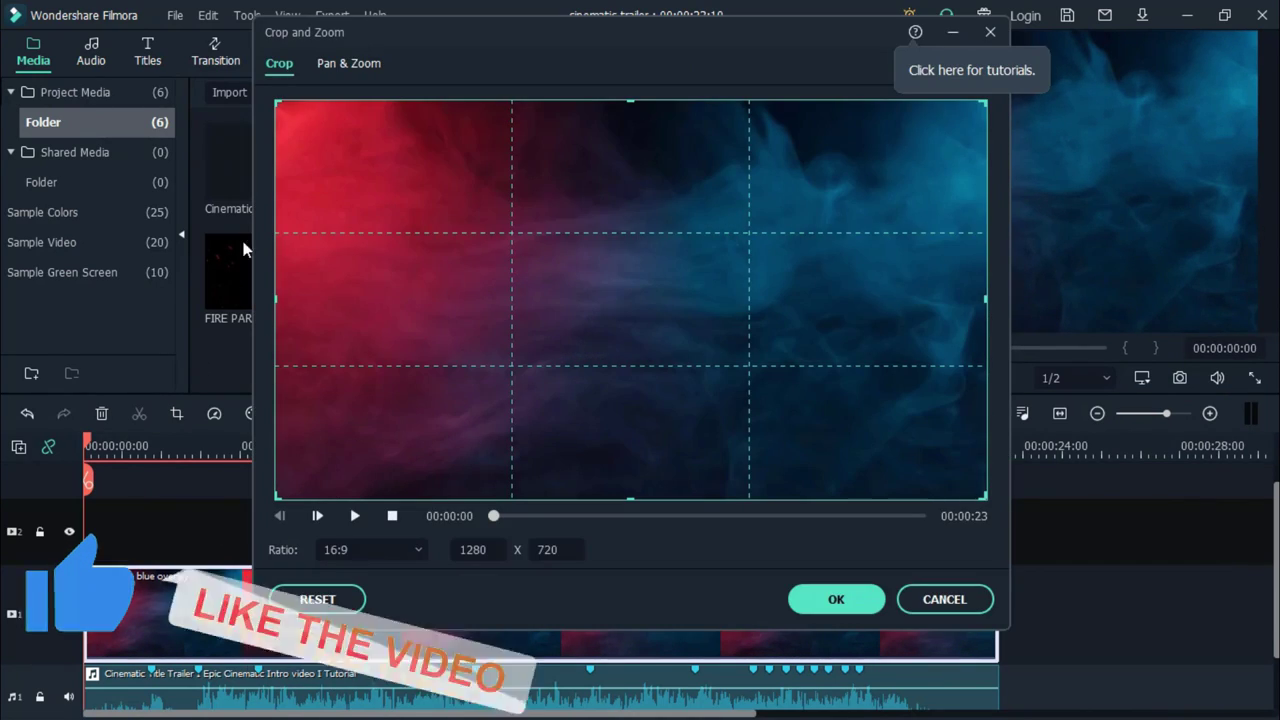
{"action": "left_click", "coordinate": [340, 66]}
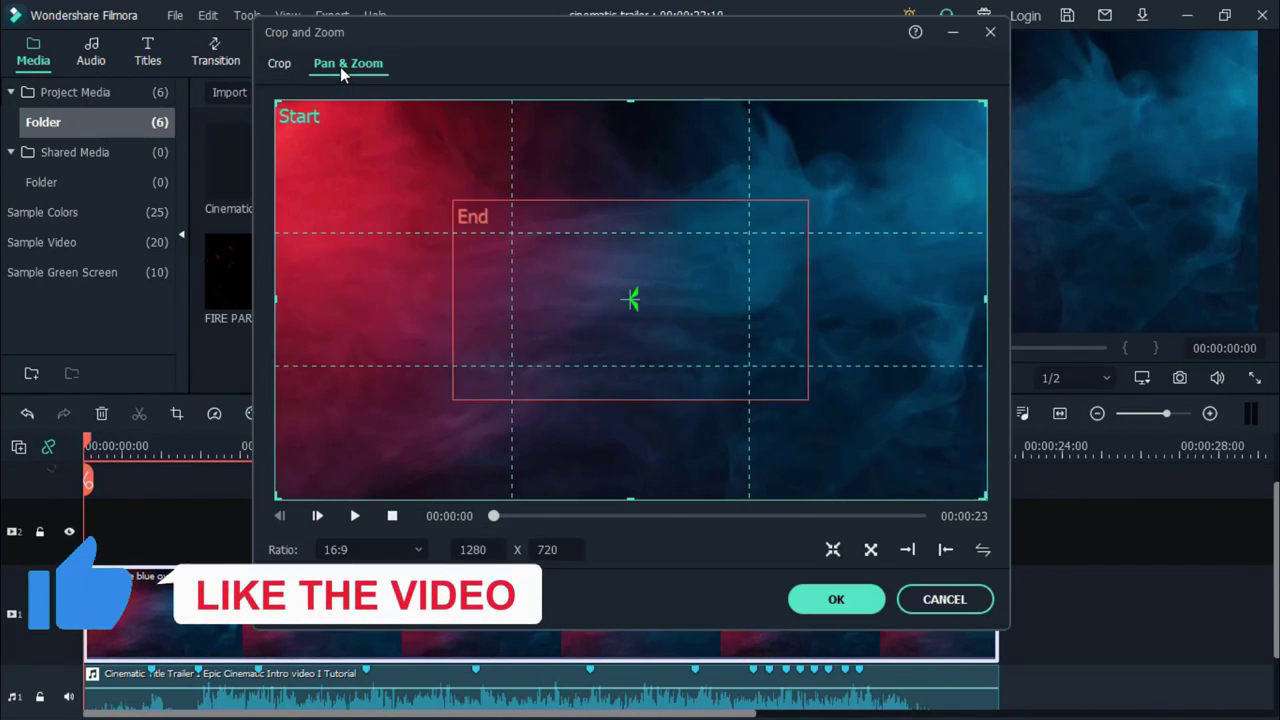
{"action": "left_click", "coordinate": [870, 549]}
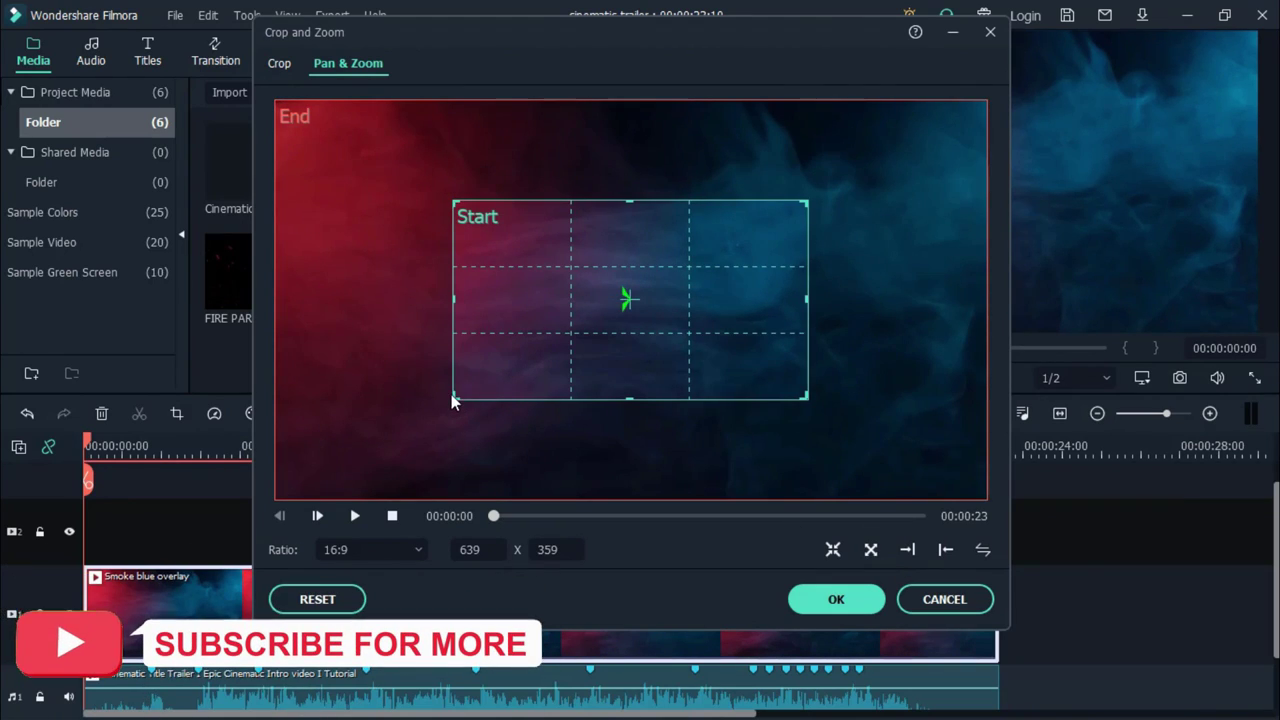
{"action": "left_click_drag", "start_coordinate": [441, 398], "coordinate": [292, 472]}
{"action": "left_click_drag", "start_coordinate": [431, 420], "coordinate": [517, 374]}
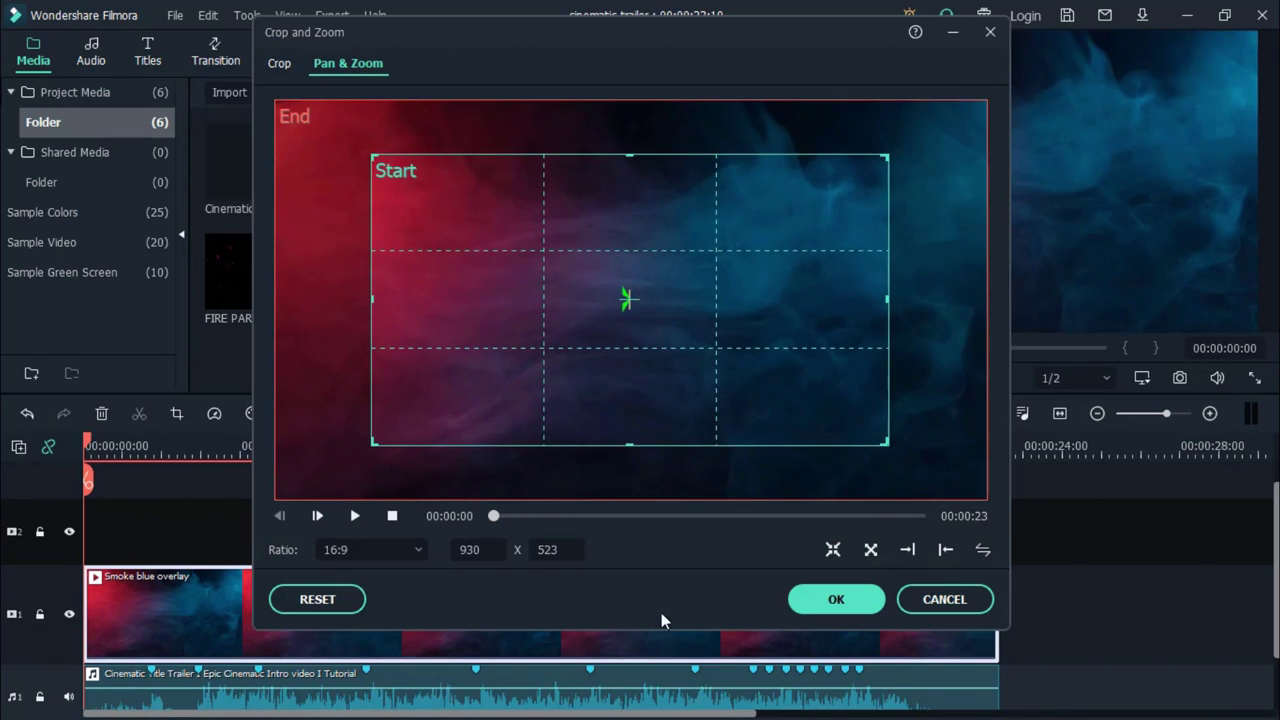
{"action": "left_click", "coordinate": [833, 600]}
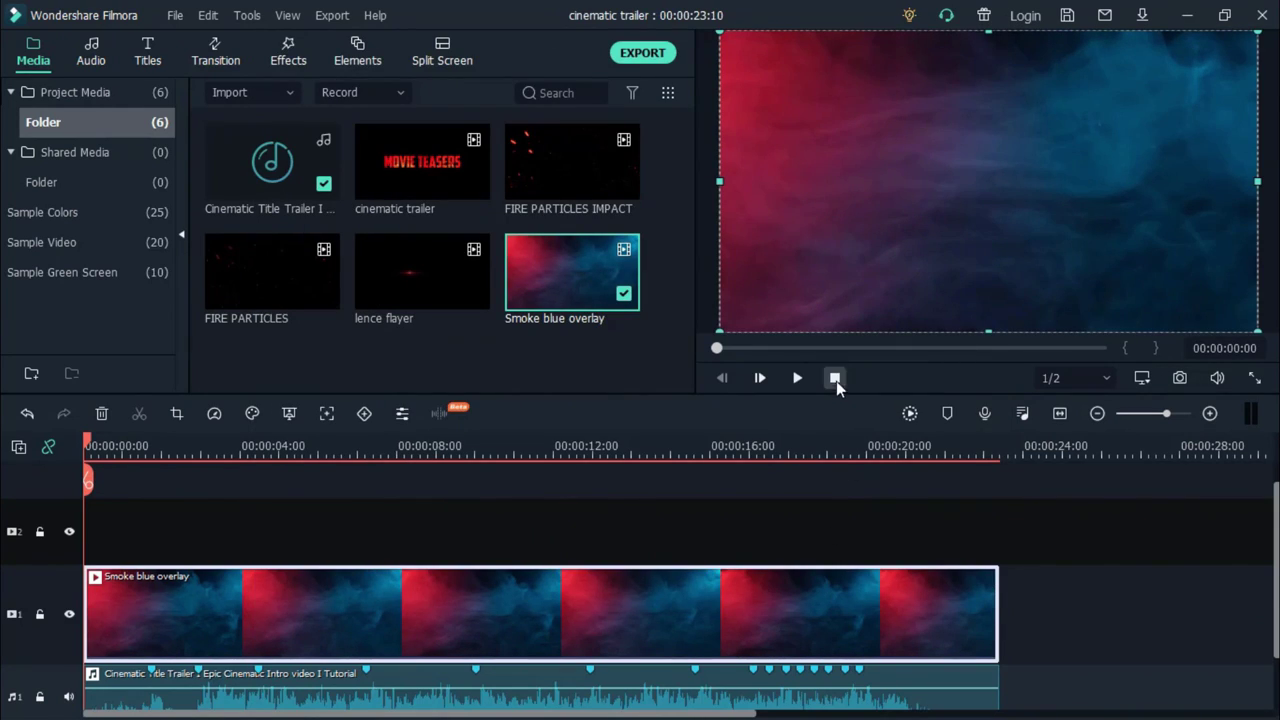
Set the Smoke blue overlay clip's opacity to 85% and apply the change.
{"action": "right_click", "coordinate": [622, 610]}
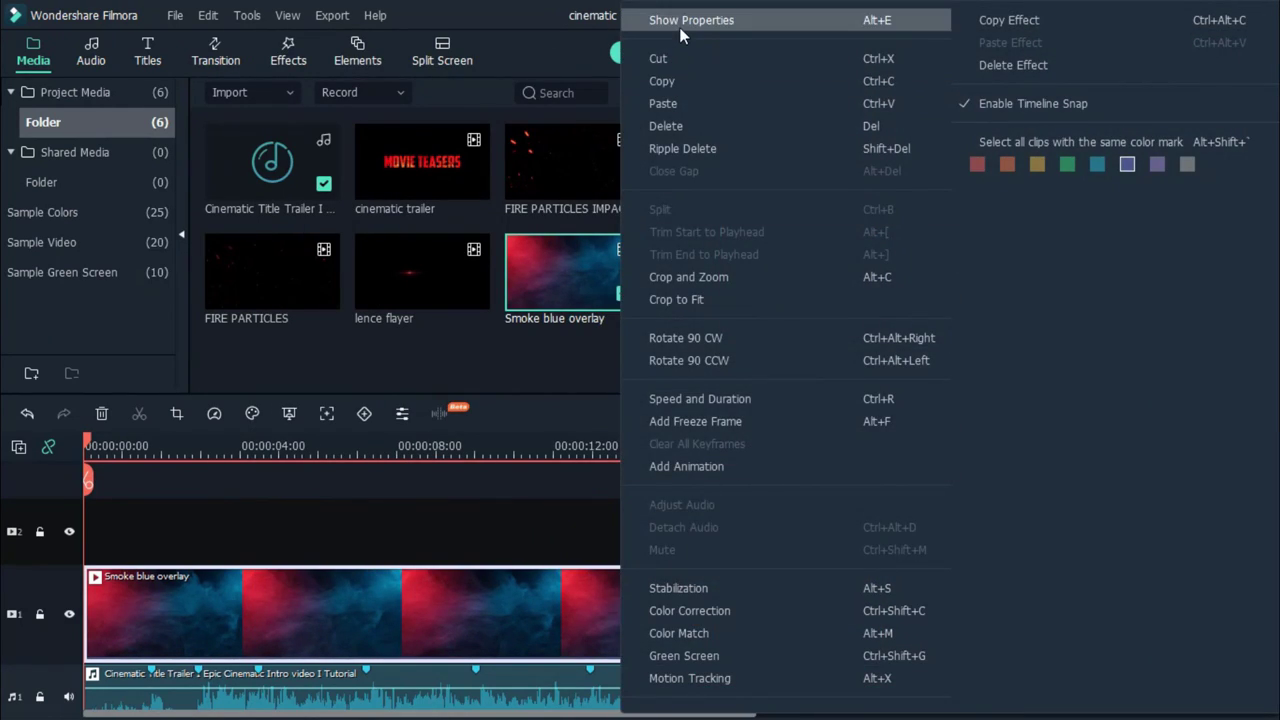
{"action": "left_click", "coordinate": [680, 22]}
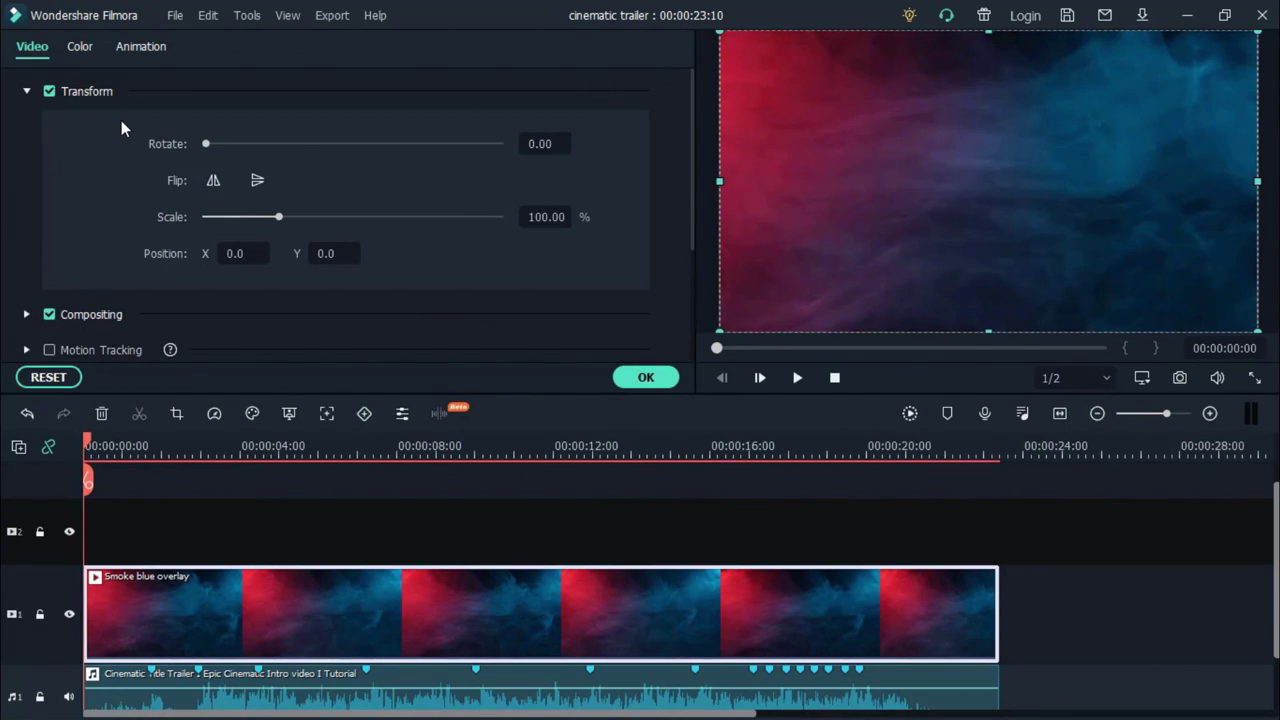
{"action": "left_click", "coordinate": [26, 92]}
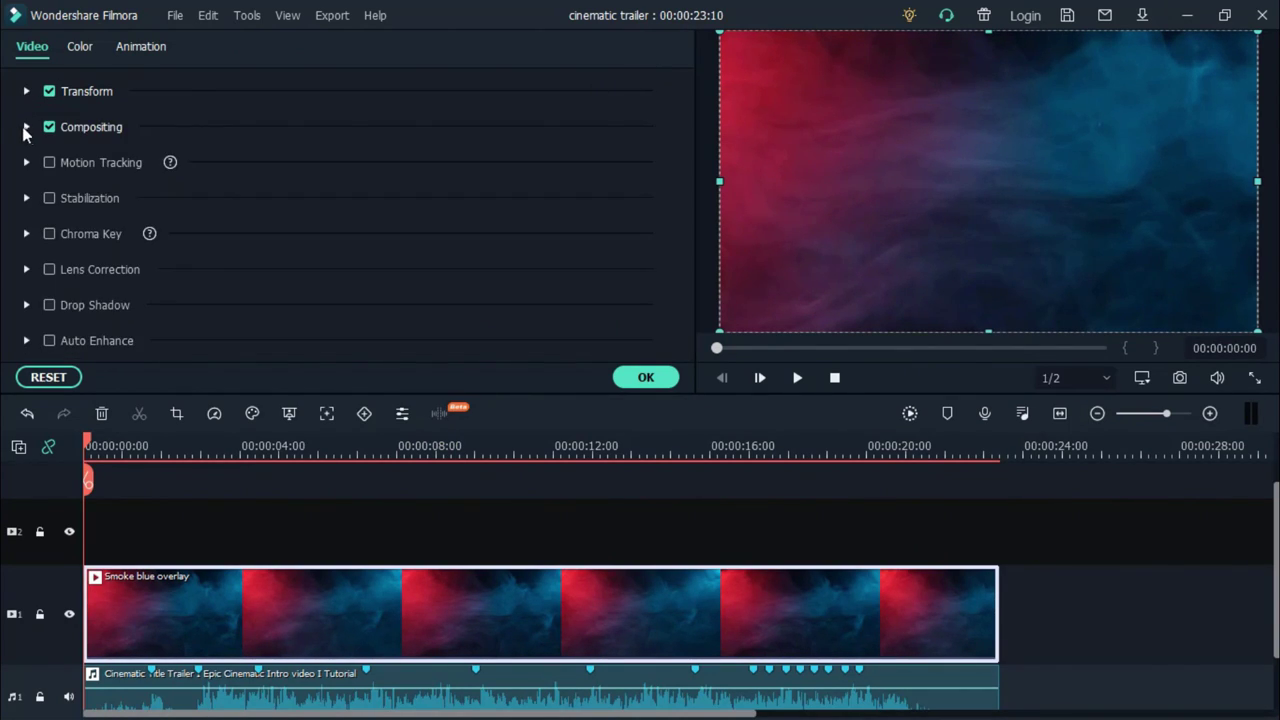
{"action": "left_click", "coordinate": [26, 127]}
{"action": "double_click", "coordinate": [546, 216]}
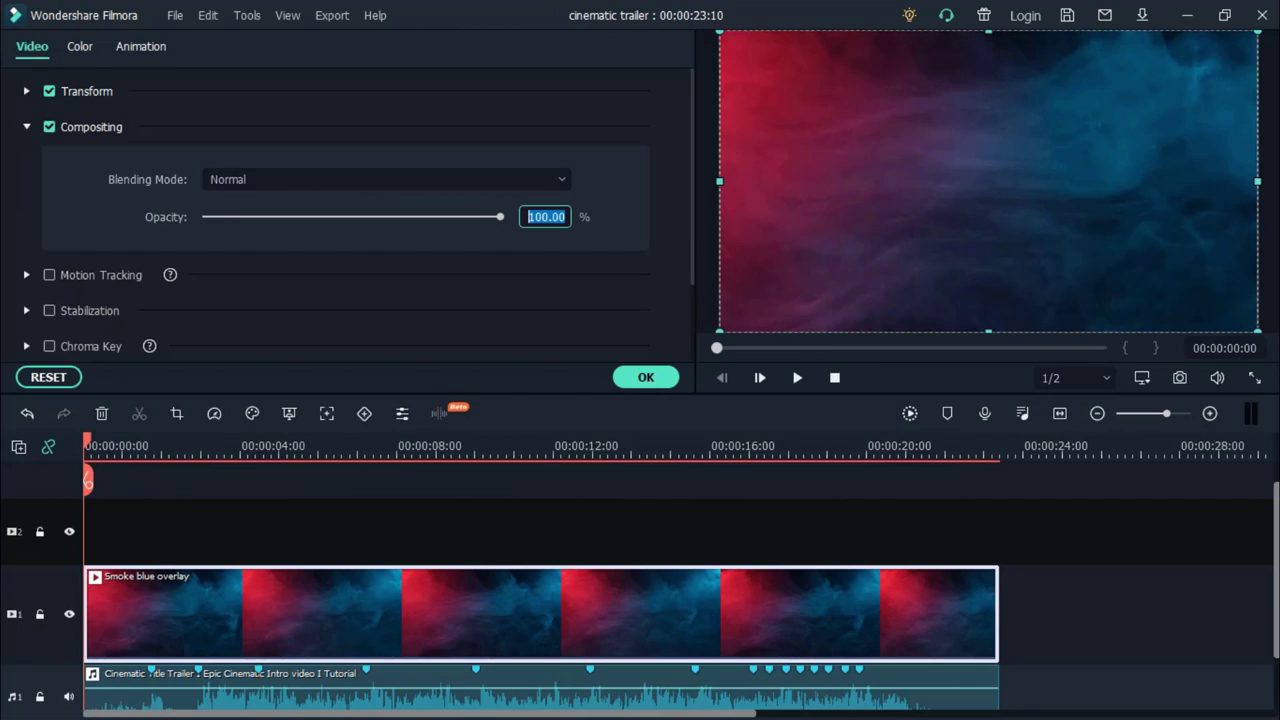
{"action": "type", "text": "85"}
{"action": "key", "text": "Return"}
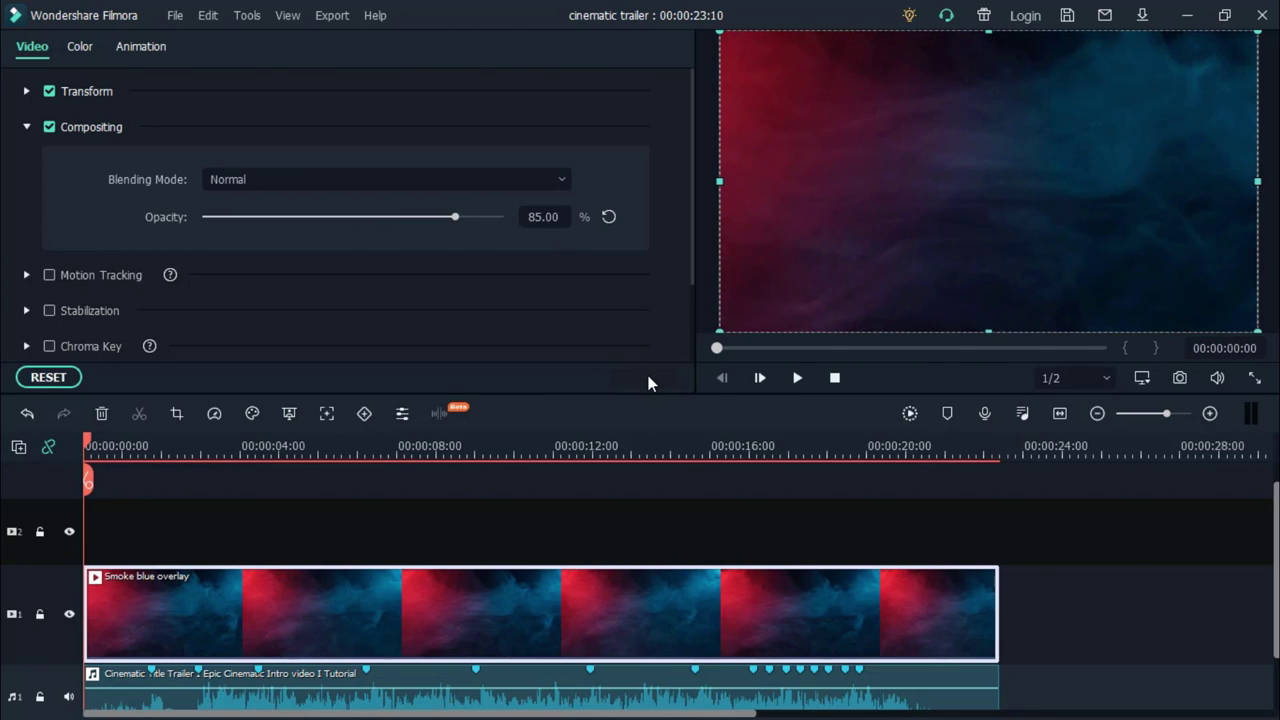
{"action": "left_click", "coordinate": [674, 430]}
Place FIRE PARTICLES at the start of the second video track and set its blending mode to Screen.
{"action": "left_click_drag", "start_coordinate": [281, 276], "coordinate": [99, 510]}
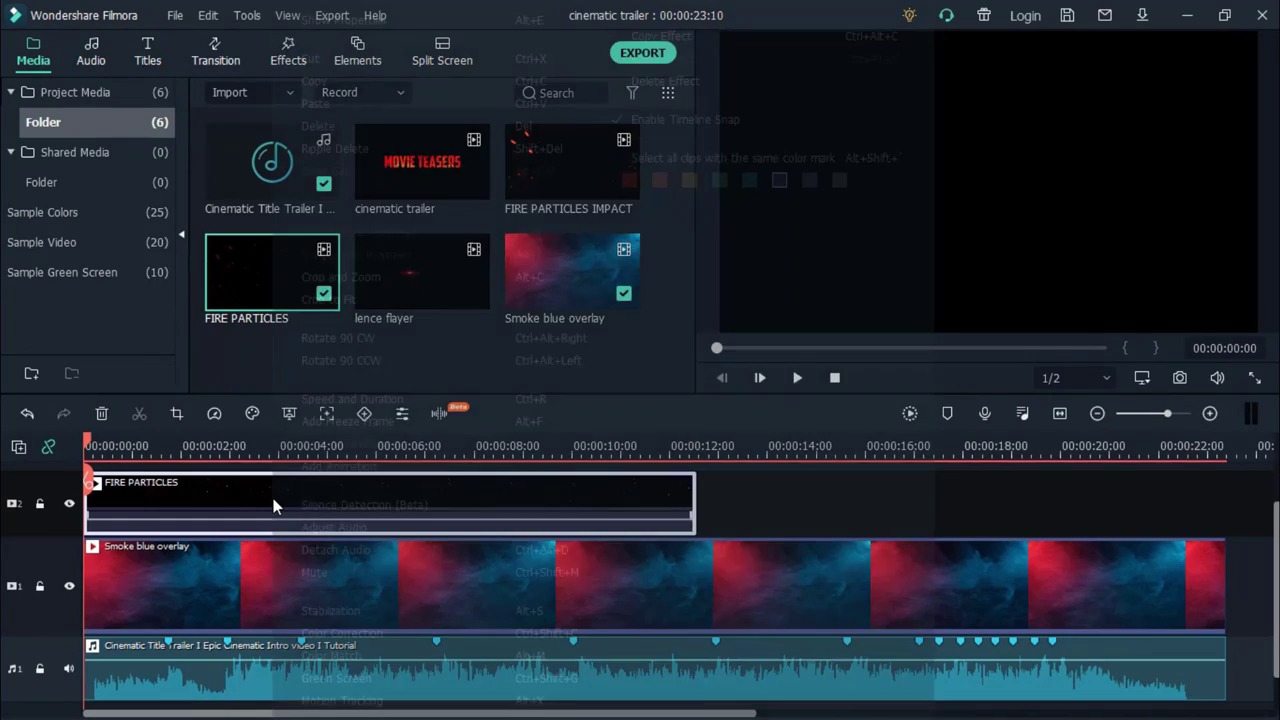
{"action": "right_click", "coordinate": [273, 497]}
{"action": "left_click", "coordinate": [328, 16]}
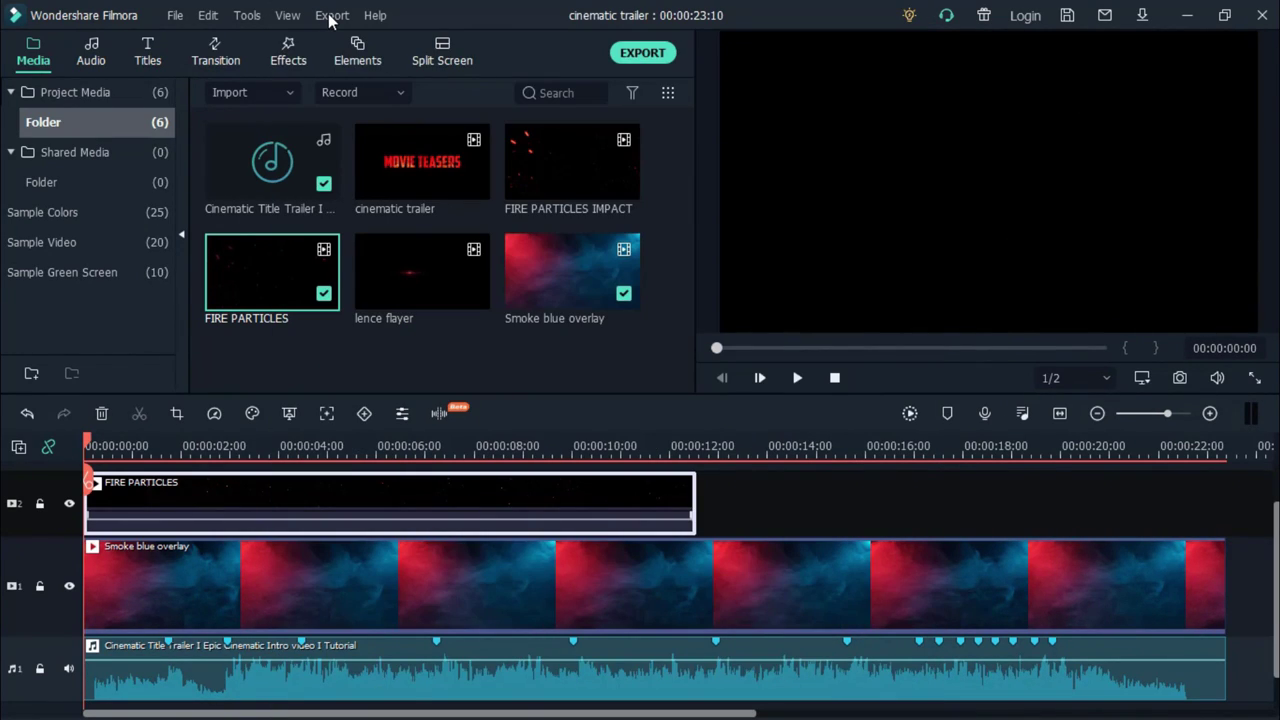
{"action": "left_click", "coordinate": [29, 126]}
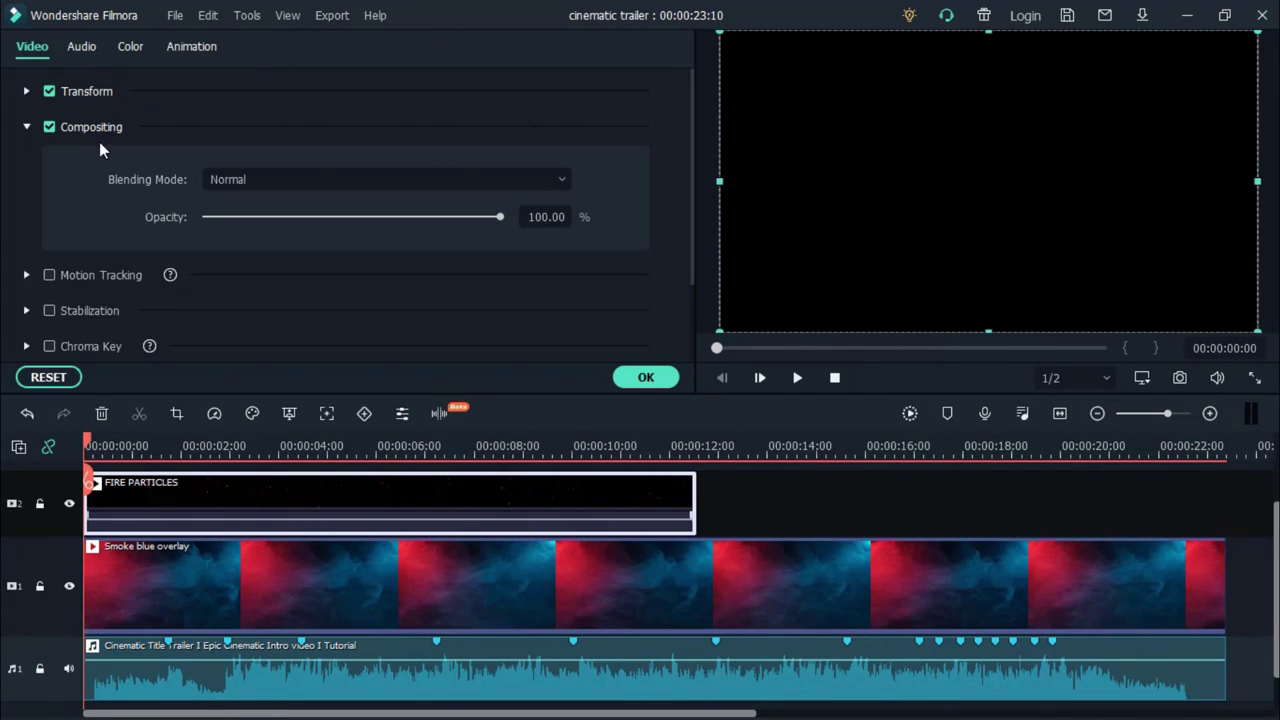
{"action": "left_click", "coordinate": [235, 177]}
{"action": "left_click", "coordinate": [248, 400]}
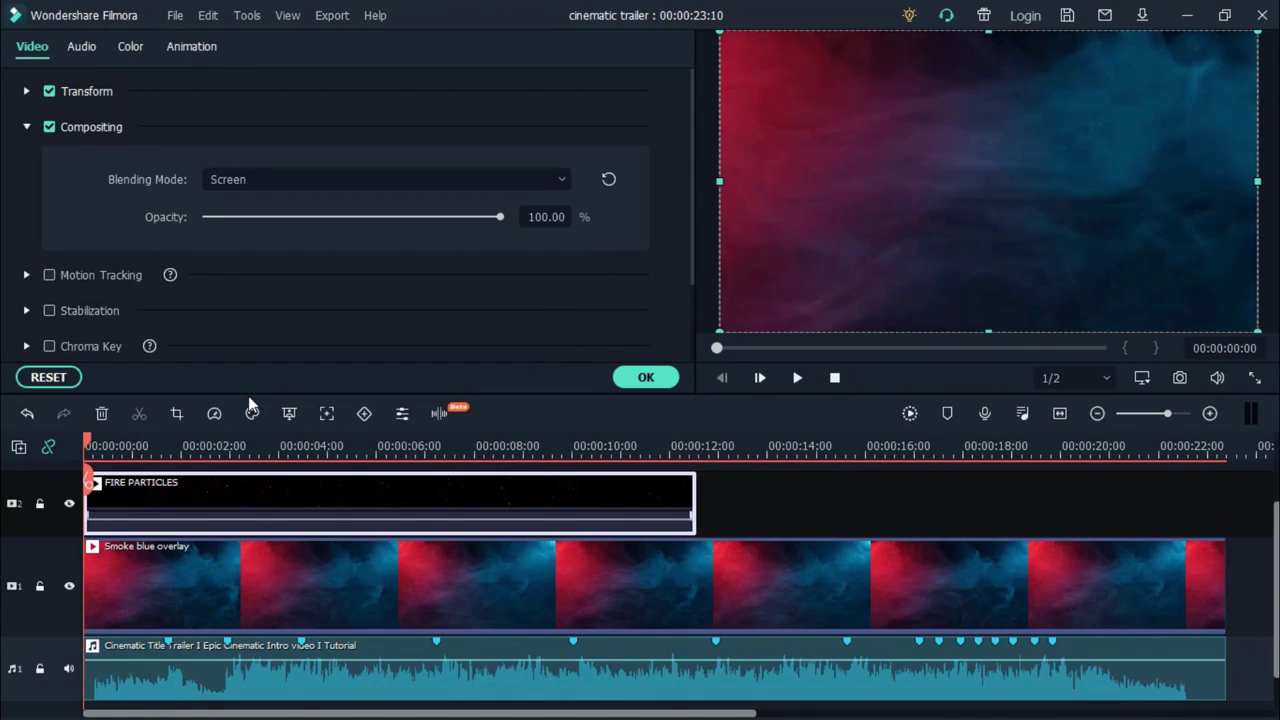
Trim the FIRE PARTICLES clip's opening up to about 00:00:06:20, close the gap before it and apply its settings.
{"action": "left_click", "coordinate": [173, 448]}
{"action": "left_click_drag", "start_coordinate": [211, 462], "coordinate": [415, 450]}
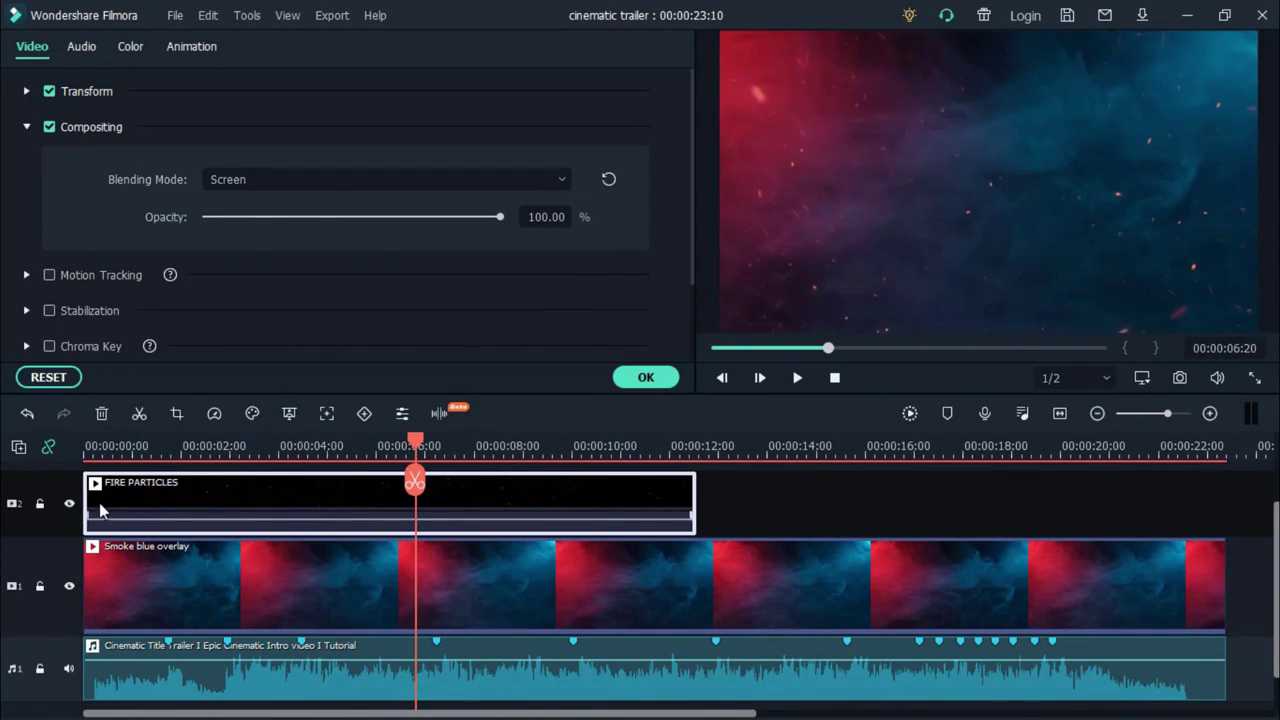
{"action": "left_click_drag", "start_coordinate": [86, 500], "coordinate": [415, 497]}
{"action": "key", "text": "Delete"}
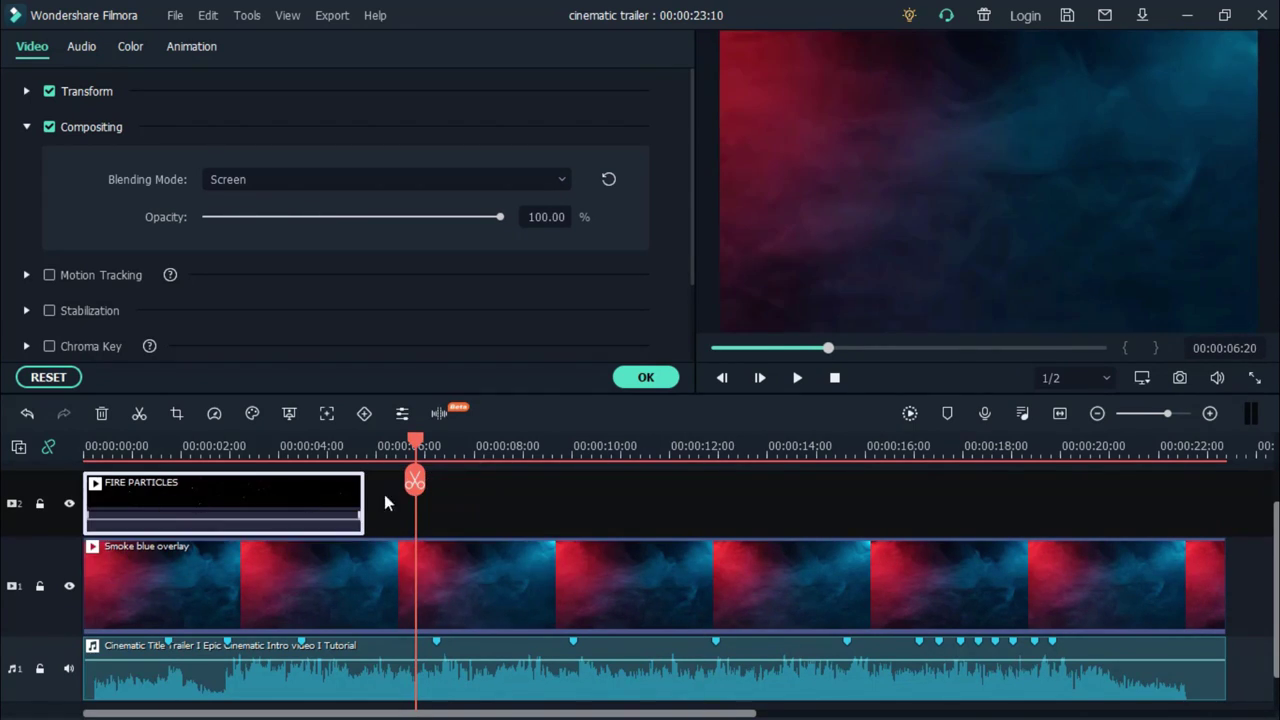
{"action": "left_click", "coordinate": [836, 380]}
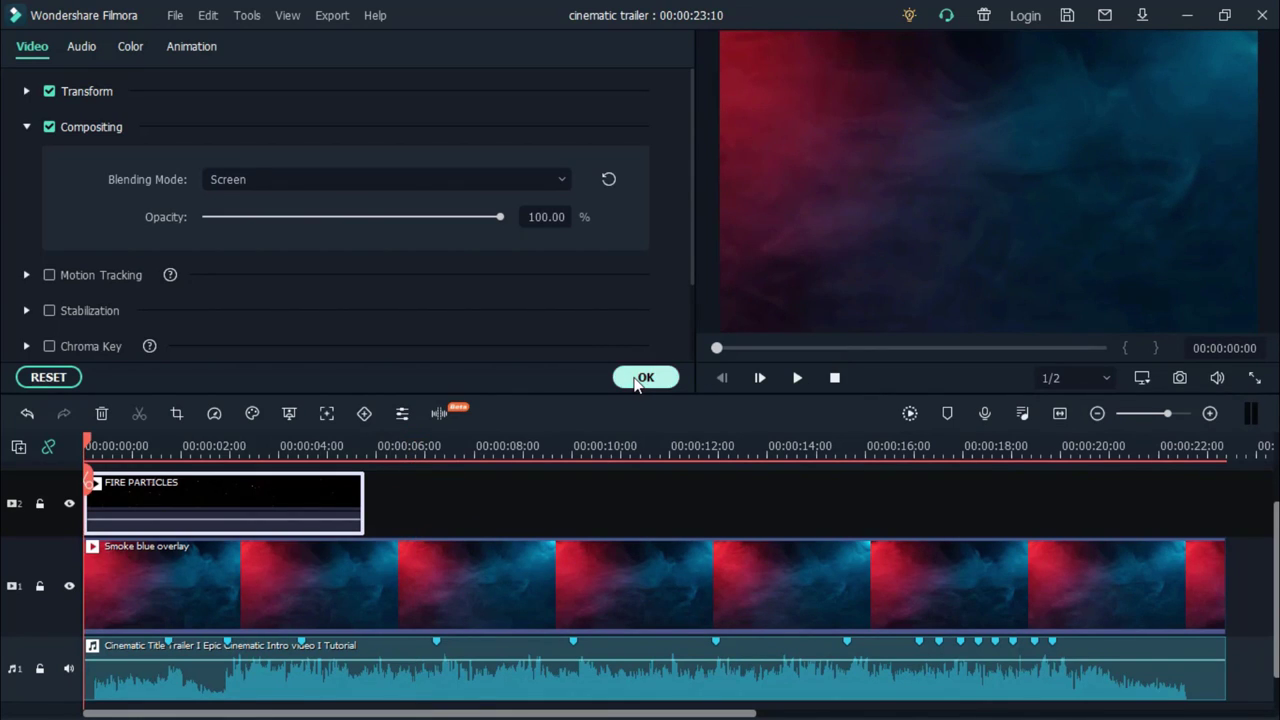
{"action": "left_click", "coordinate": [643, 377]}
Paste copies of the FIRE PARTICLES clip end to end and trim the last copy to the Smoke blue overlay's end.
{"action": "right_click", "coordinate": [263, 490]}
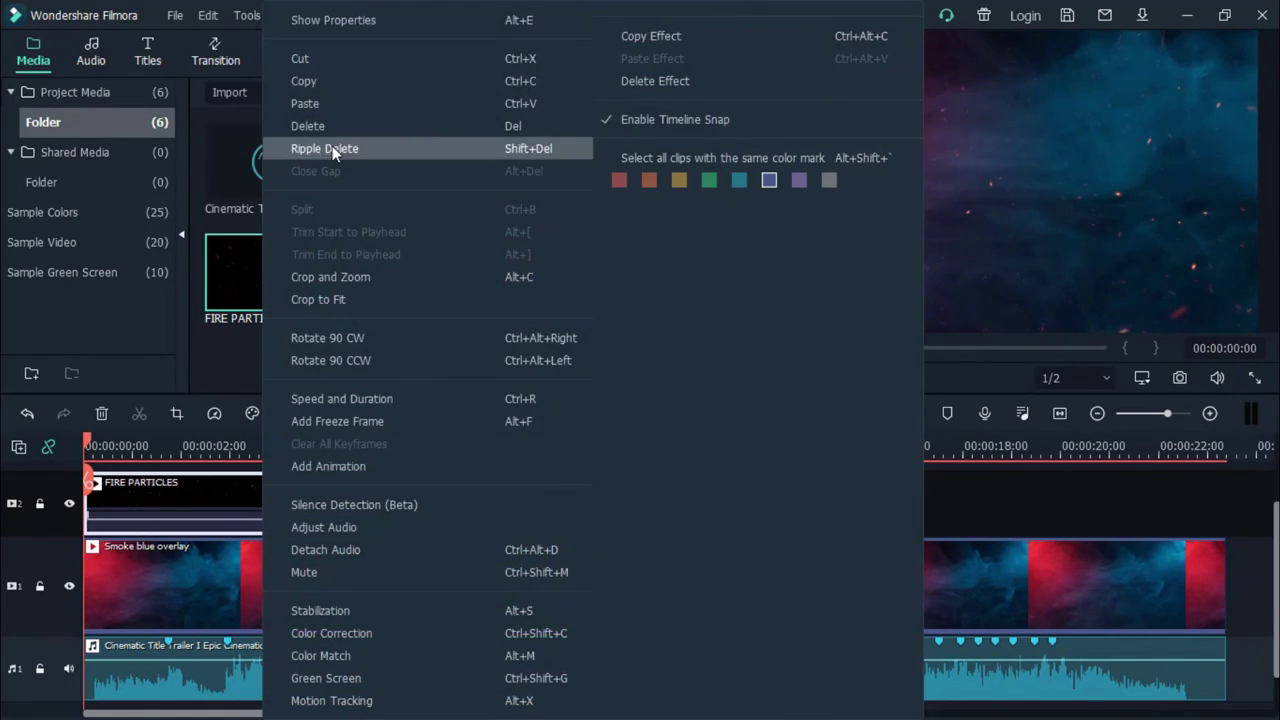
{"action": "left_click", "coordinate": [336, 85]}
{"action": "key", "text": "ctrl+v"}
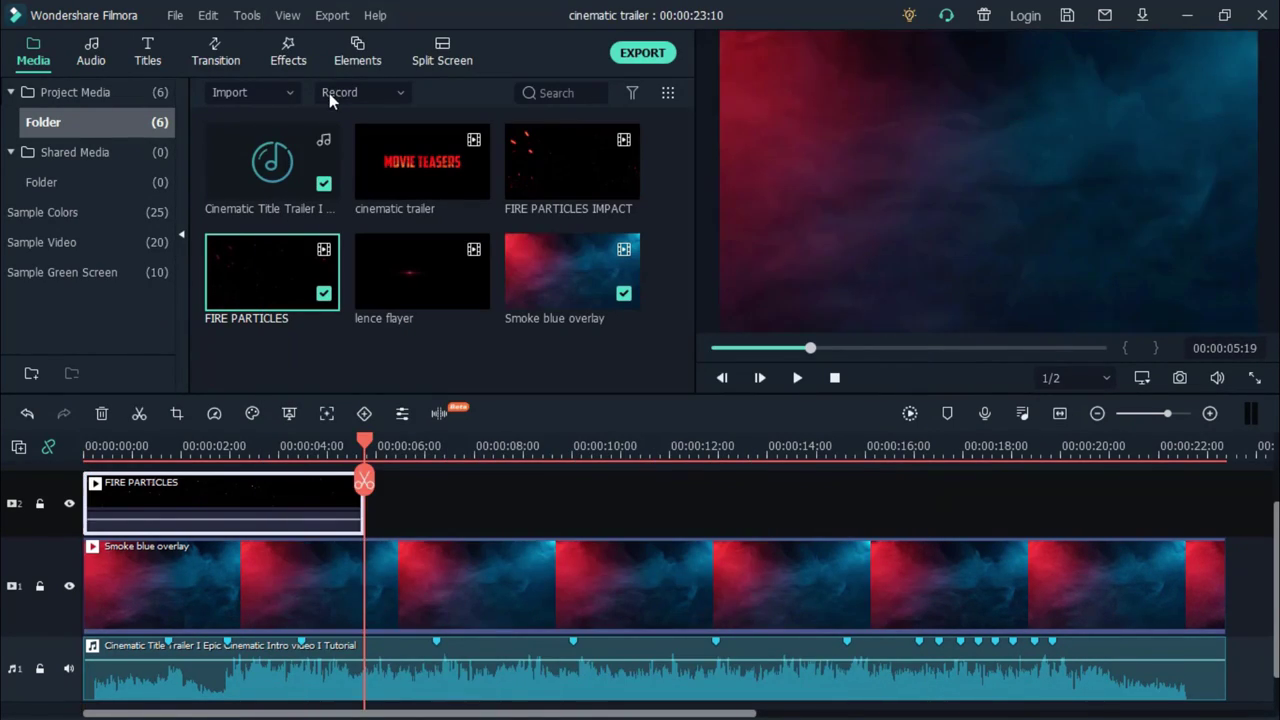
{"action": "key", "text": "ctrl+v"}
{"action": "key", "text": "ctrl+v"}
{"action": "key", "text": "ctrl+v"}
{"action": "key", "text": "ctrl+v"}
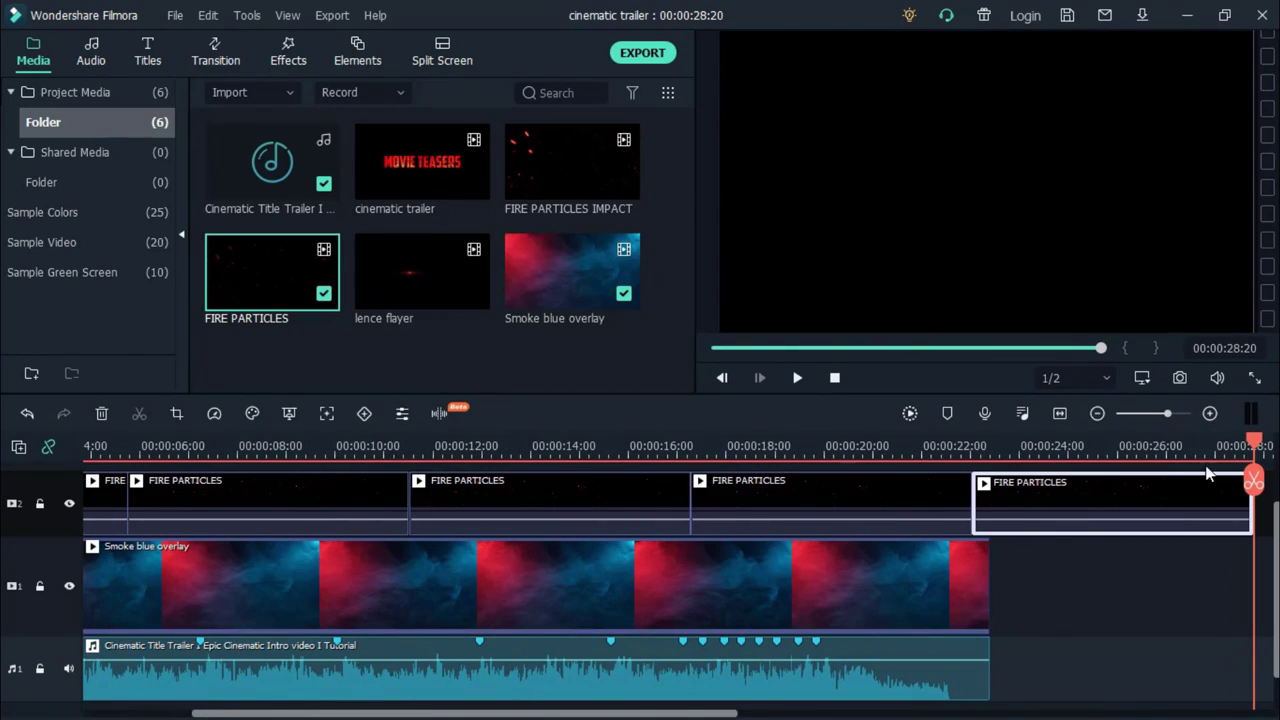
{"action": "left_click_drag", "start_coordinate": [1005, 534], "coordinate": [988, 533]}
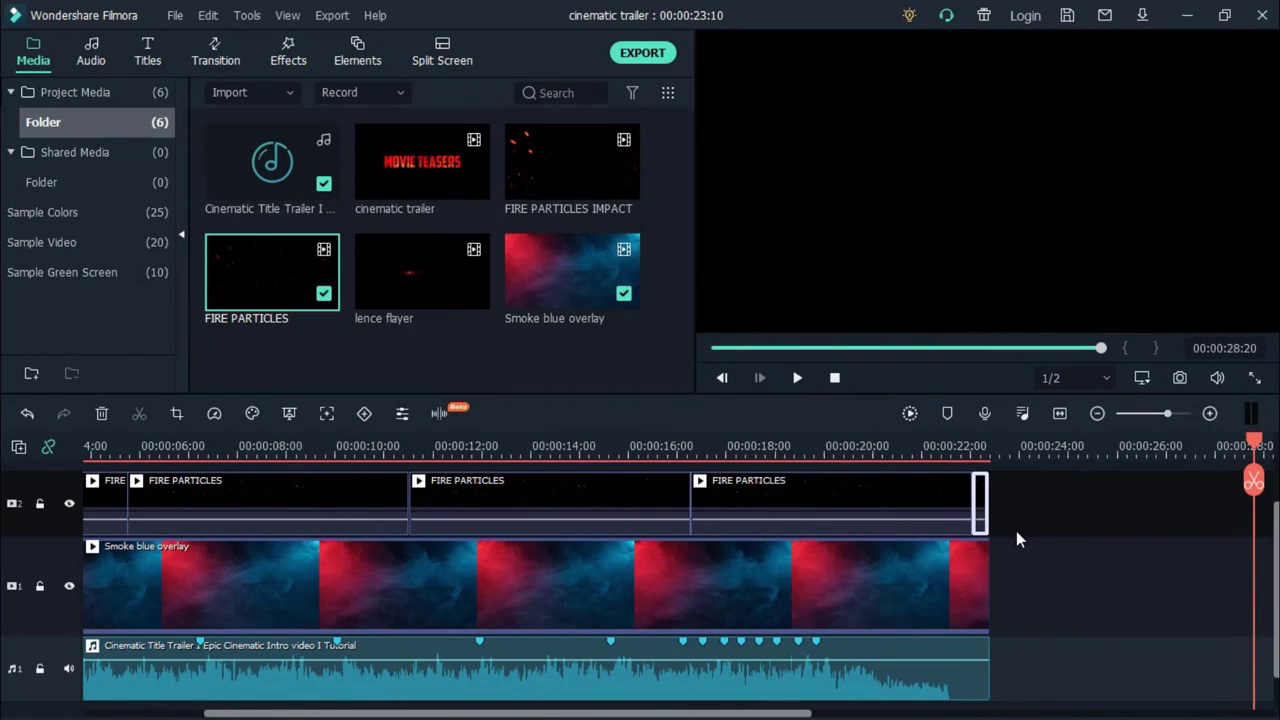
{"action": "scroll", "coordinate": [1112, 535], "scroll_direction": "up", "scroll_amount": 1}
{"action": "left_click", "coordinate": [1012, 530]}
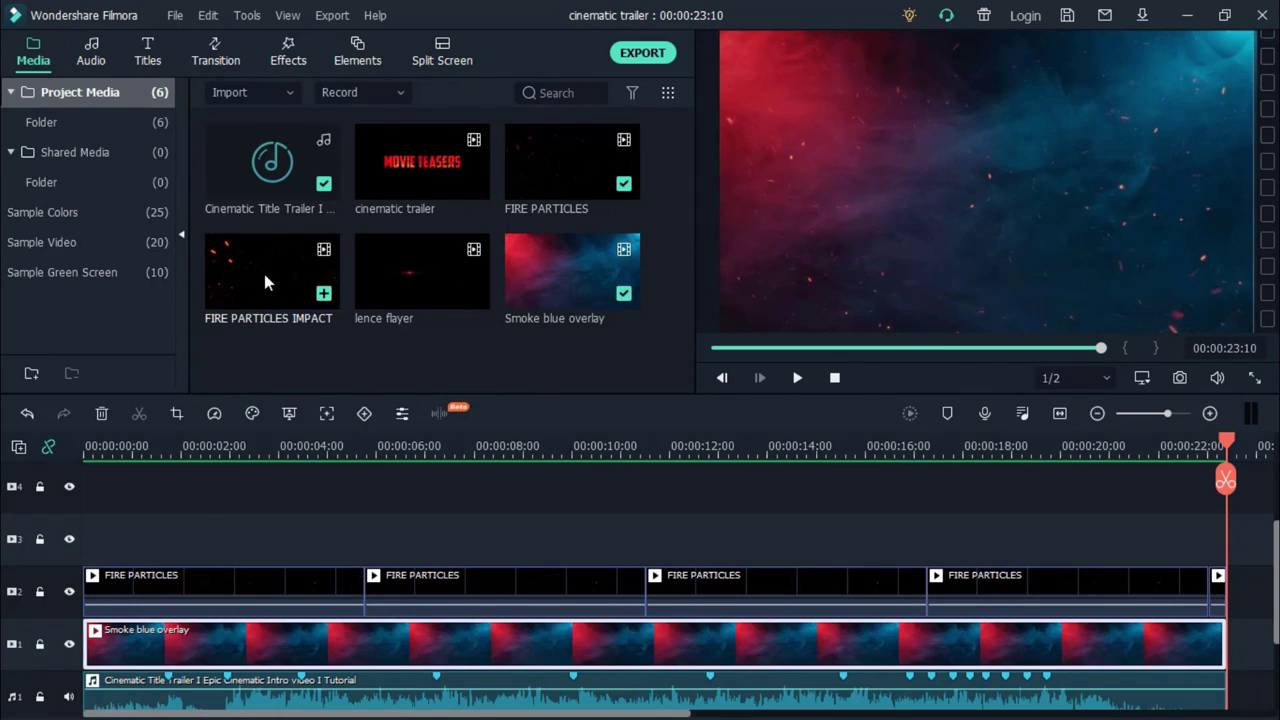
Place the FIRE PARTICLES IMPACT clip at the start of the third video track.
{"action": "left_click_drag", "start_coordinate": [264, 274], "coordinate": [89, 536]}
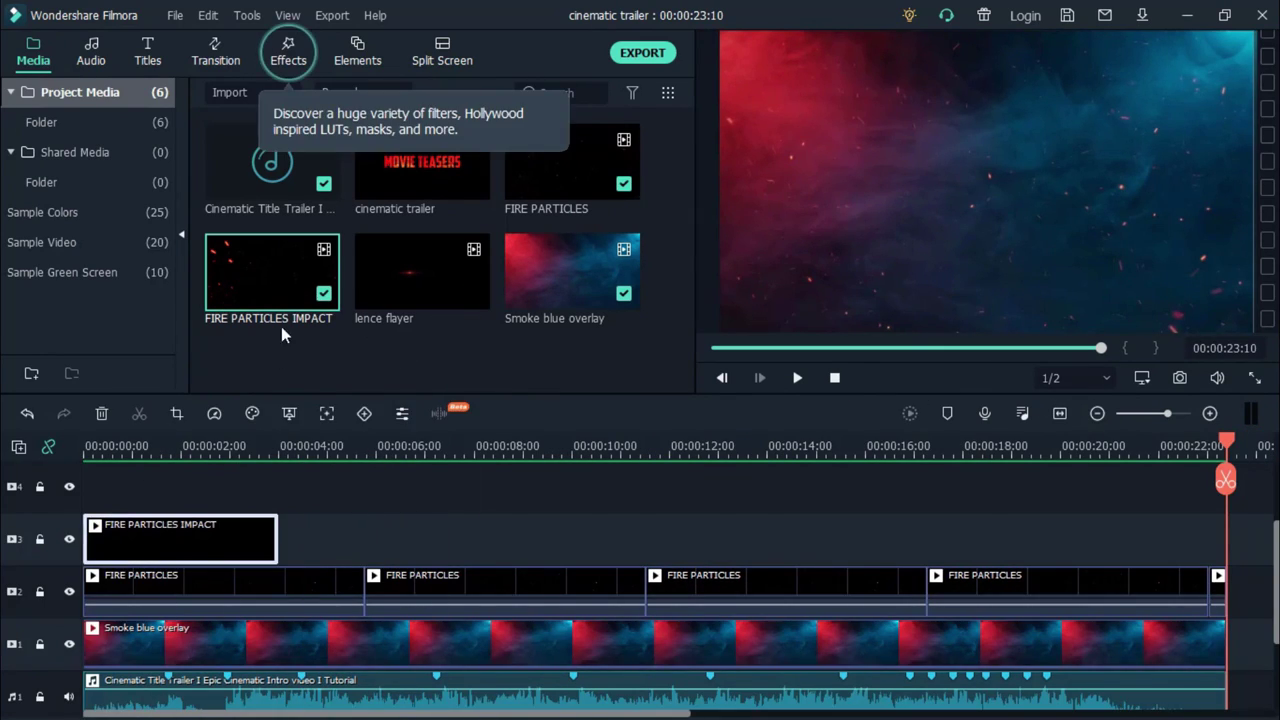
Place lence flayer just after the start of the fourth video track and cinematic trailer at the start of the fifth.
{"action": "left_click_drag", "start_coordinate": [394, 278], "coordinate": [91, 505]}
{"action": "scroll", "coordinate": [440, 519], "scroll_direction": "up", "scroll_amount": 2}
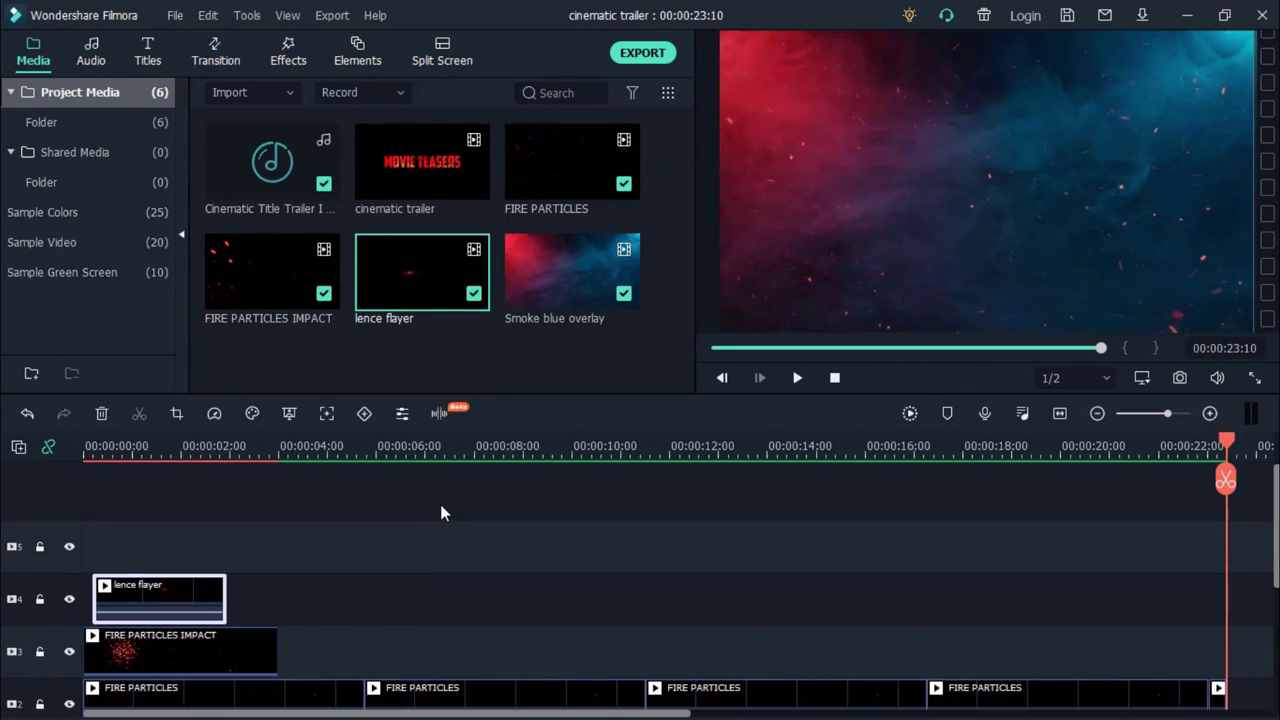
{"action": "left_click_drag", "start_coordinate": [459, 193], "coordinate": [95, 570]}
Set the FIRE PARTICLES IMPACT clip's blending mode to Screen.
{"action": "left_click", "coordinate": [172, 652]}
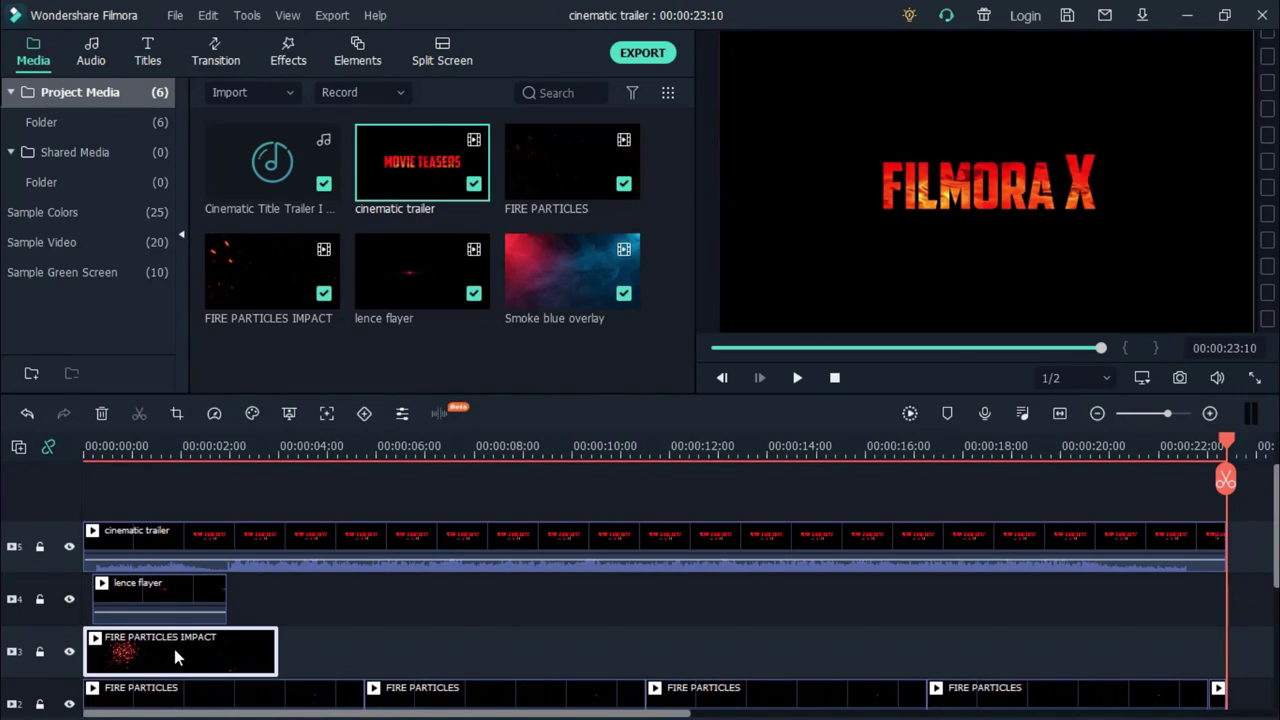
{"action": "right_click", "coordinate": [175, 650]}
{"action": "left_click", "coordinate": [317, 18]}
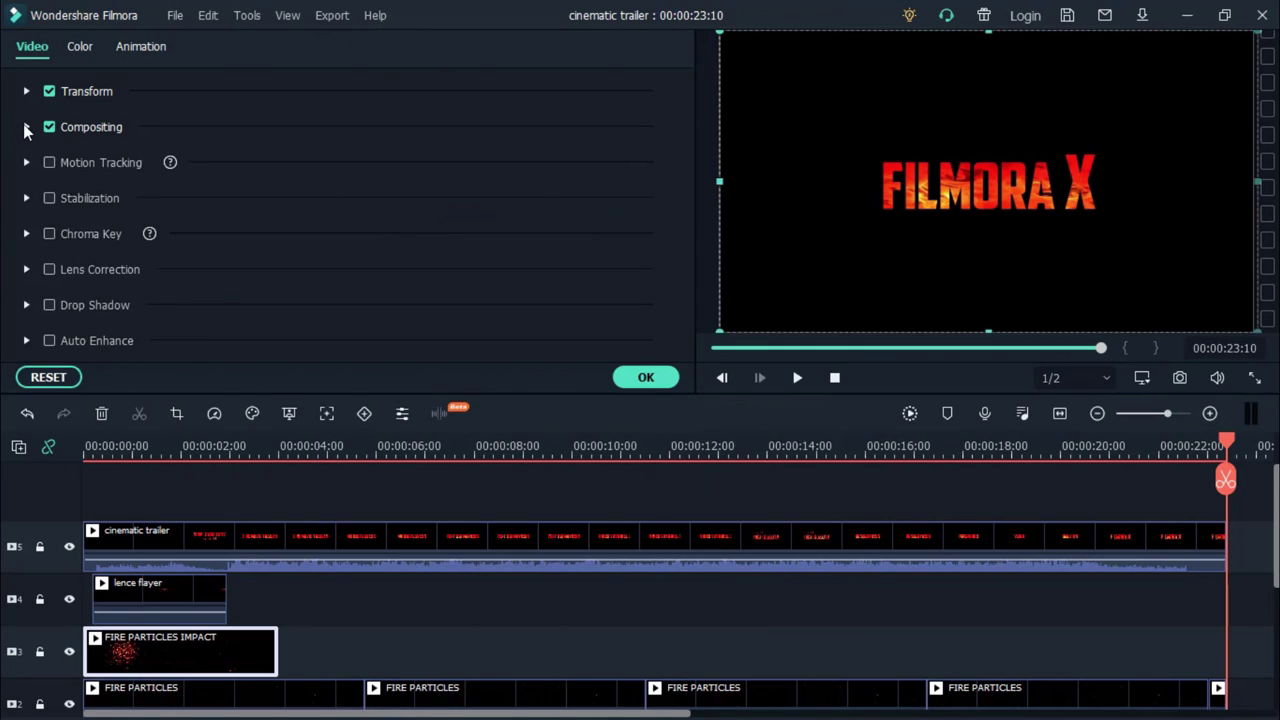
{"action": "left_click", "coordinate": [27, 127]}
{"action": "left_click", "coordinate": [252, 179]}
{"action": "left_click", "coordinate": [257, 397]}
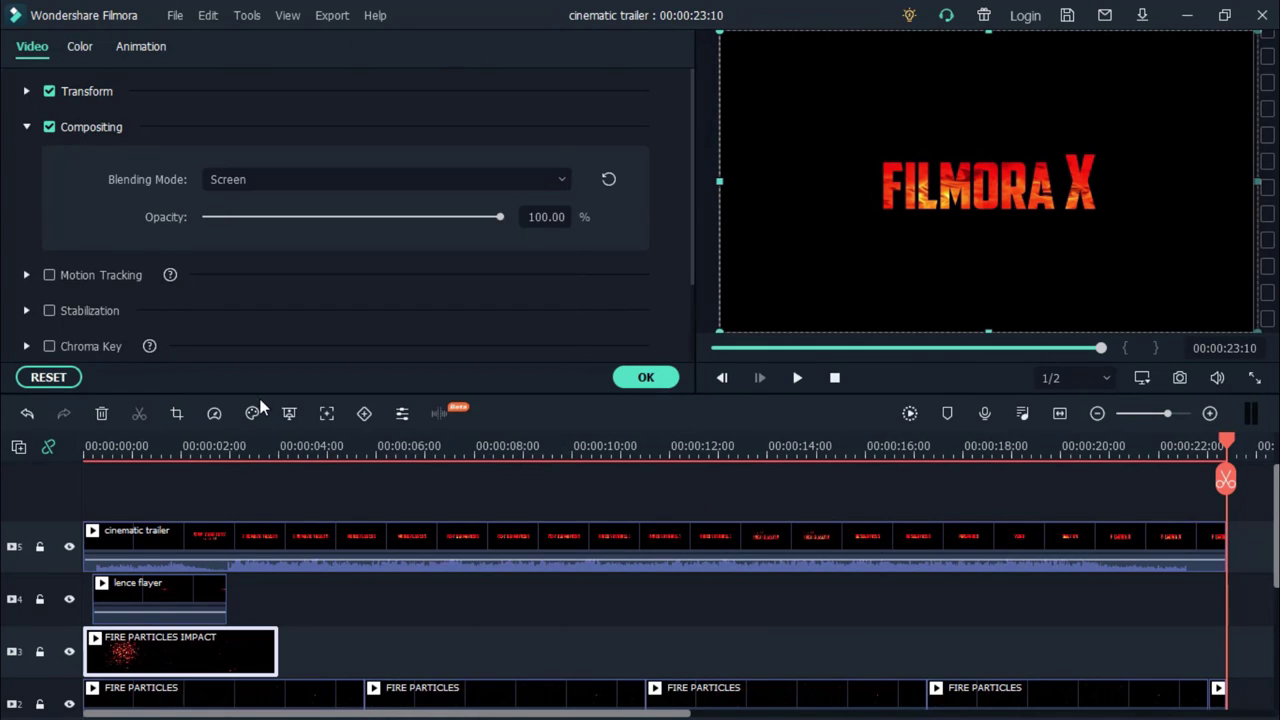
Set the lence flayer clip's blending mode to Screen.
{"action": "left_click", "coordinate": [173, 595]}
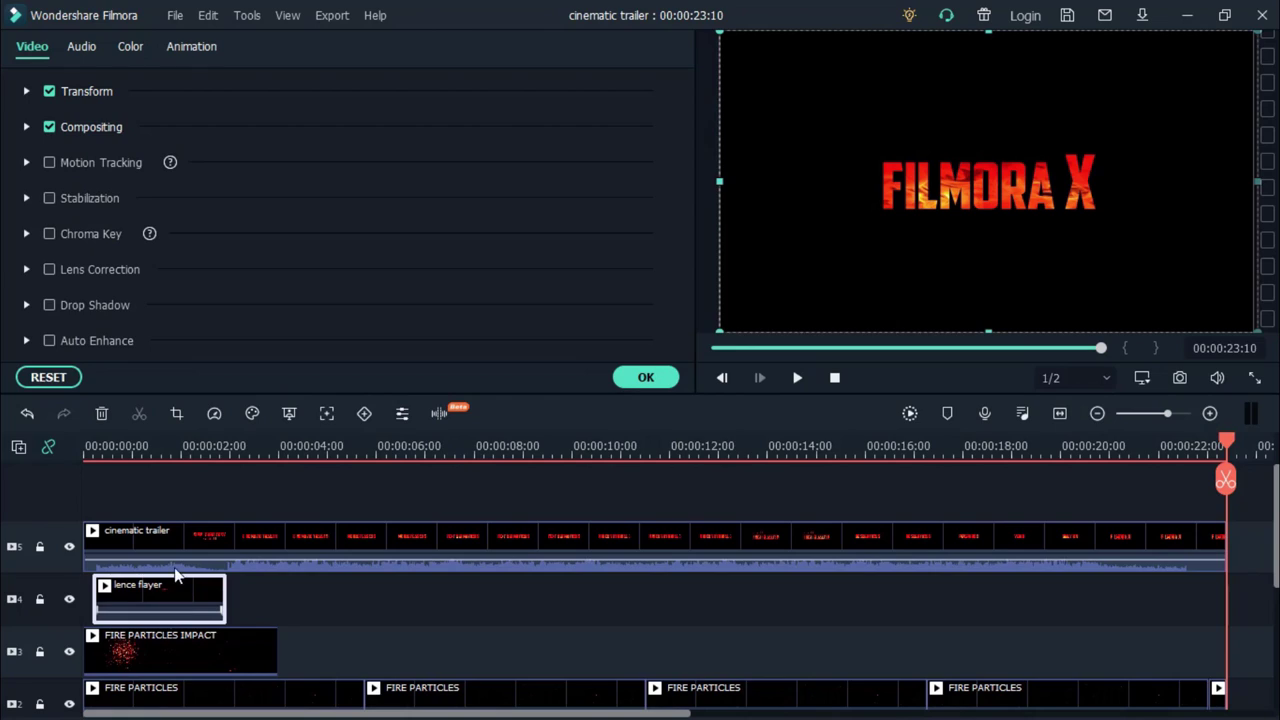
{"action": "left_click", "coordinate": [27, 127]}
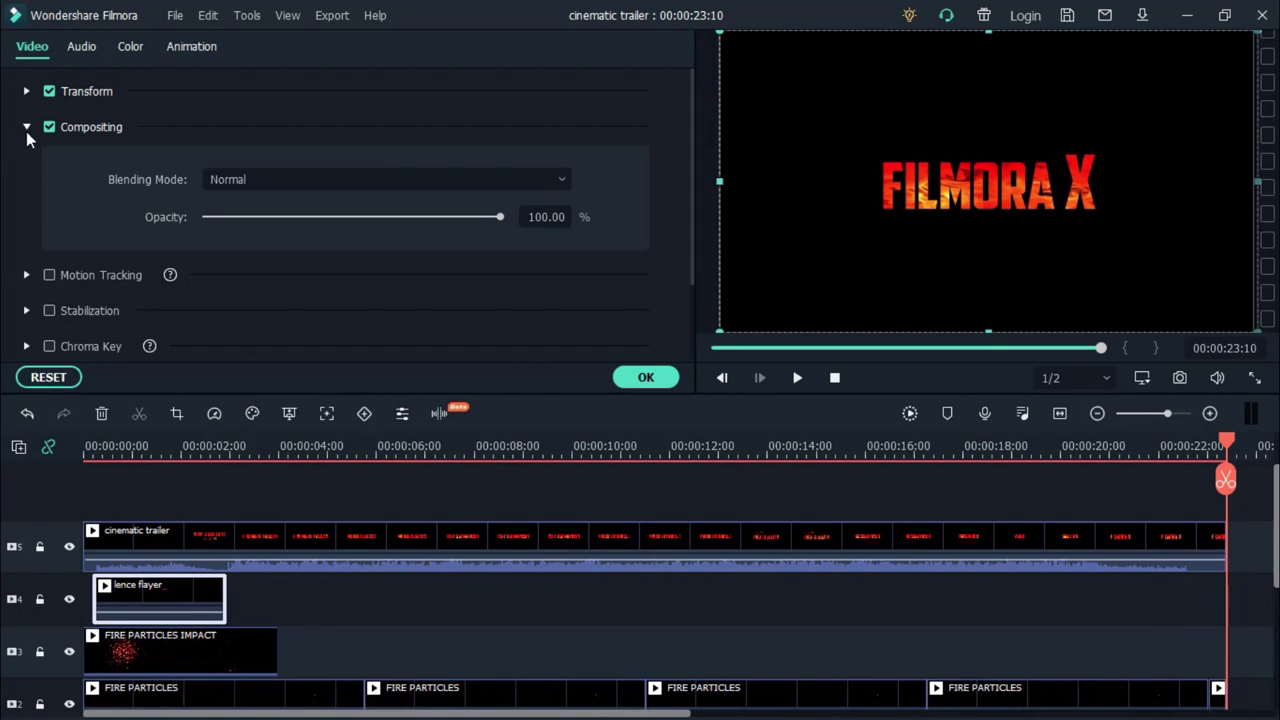
{"action": "left_click", "coordinate": [241, 184]}
{"action": "left_click", "coordinate": [241, 400]}
Set the cinematic trailer clip's blending mode to Screen and apply the settings.
{"action": "left_click", "coordinate": [185, 534]}
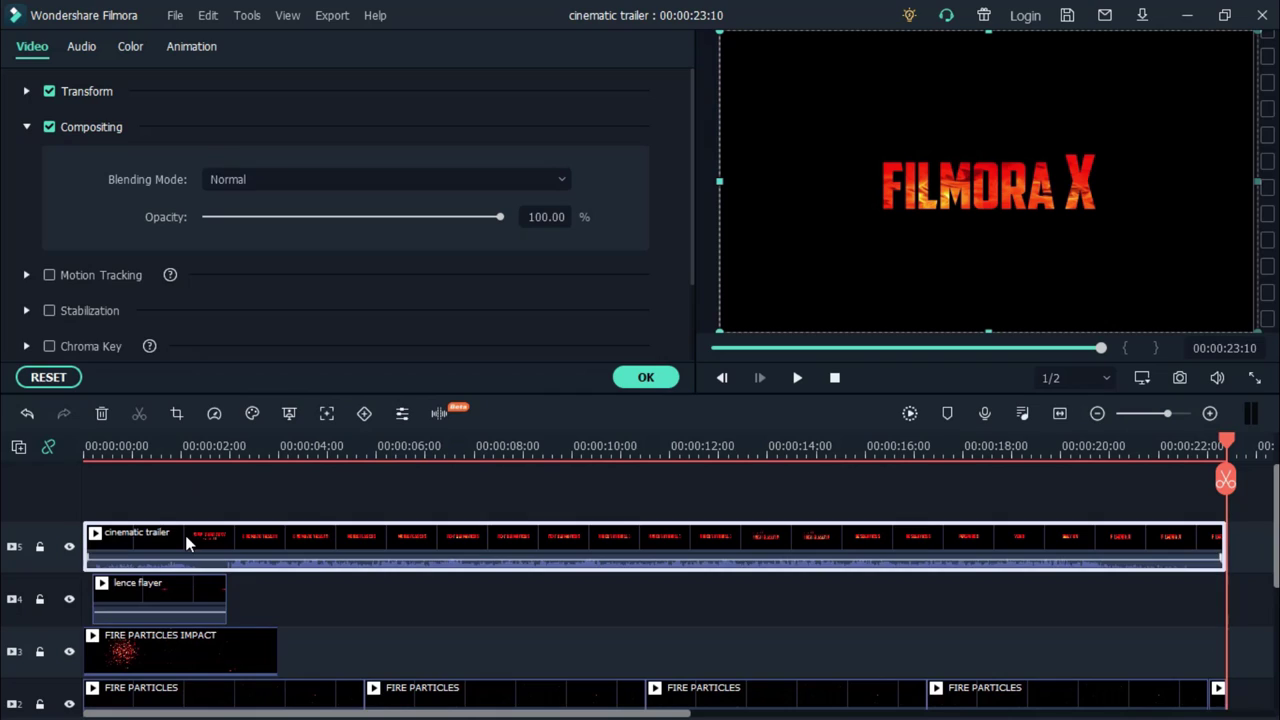
{"action": "left_click", "coordinate": [346, 179]}
{"action": "left_click", "coordinate": [275, 400]}
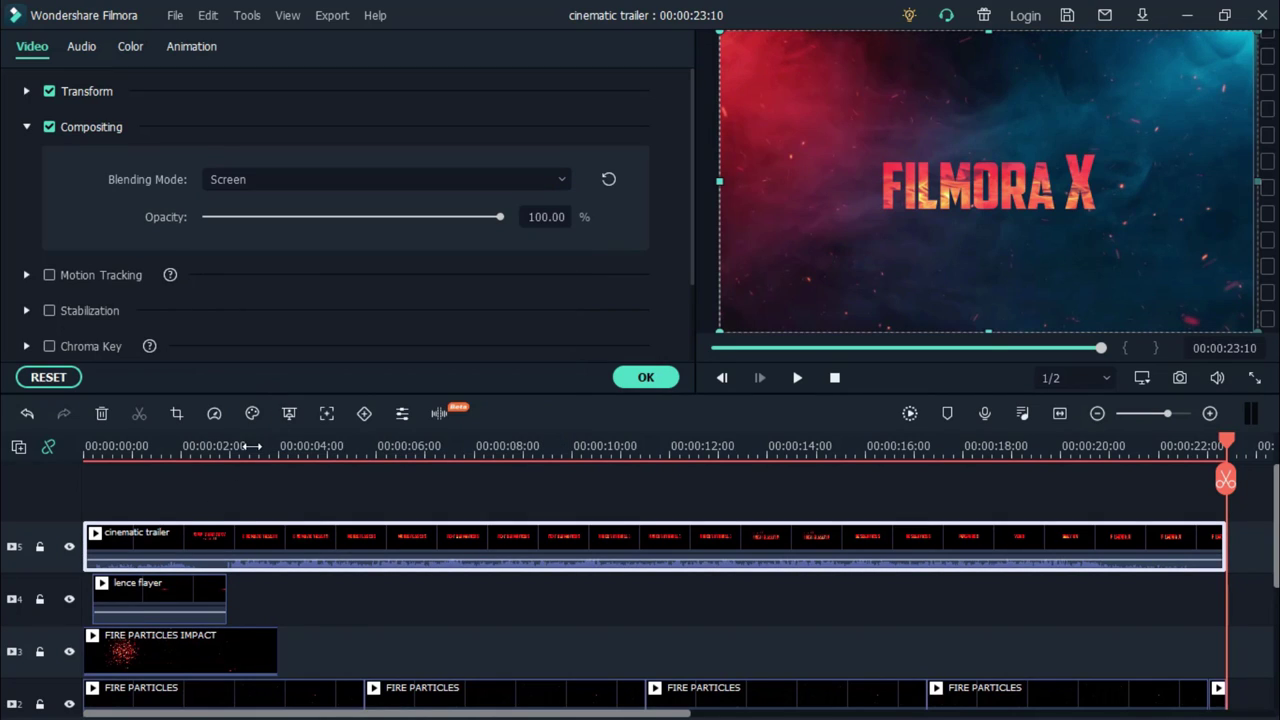
{"action": "left_click", "coordinate": [640, 377]}
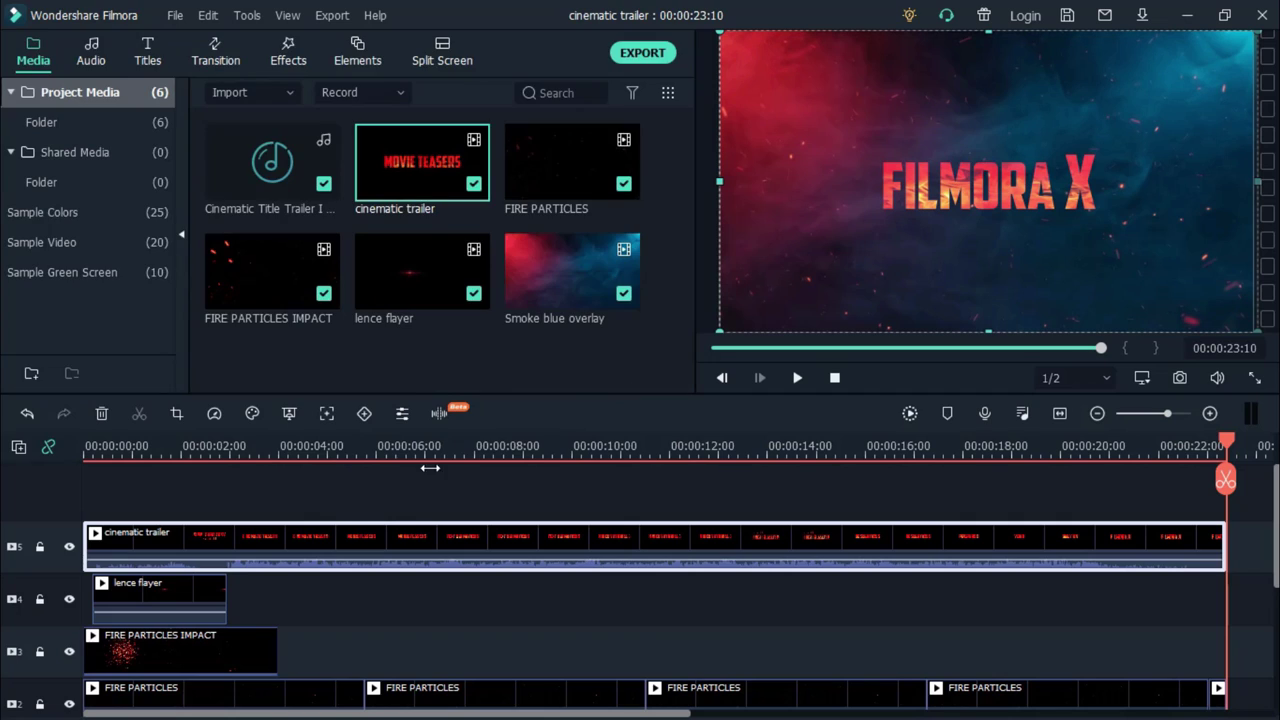
Detach the cinematic trailer clip's audio and delete the detached audio clip.
{"action": "right_click", "coordinate": [305, 533]}
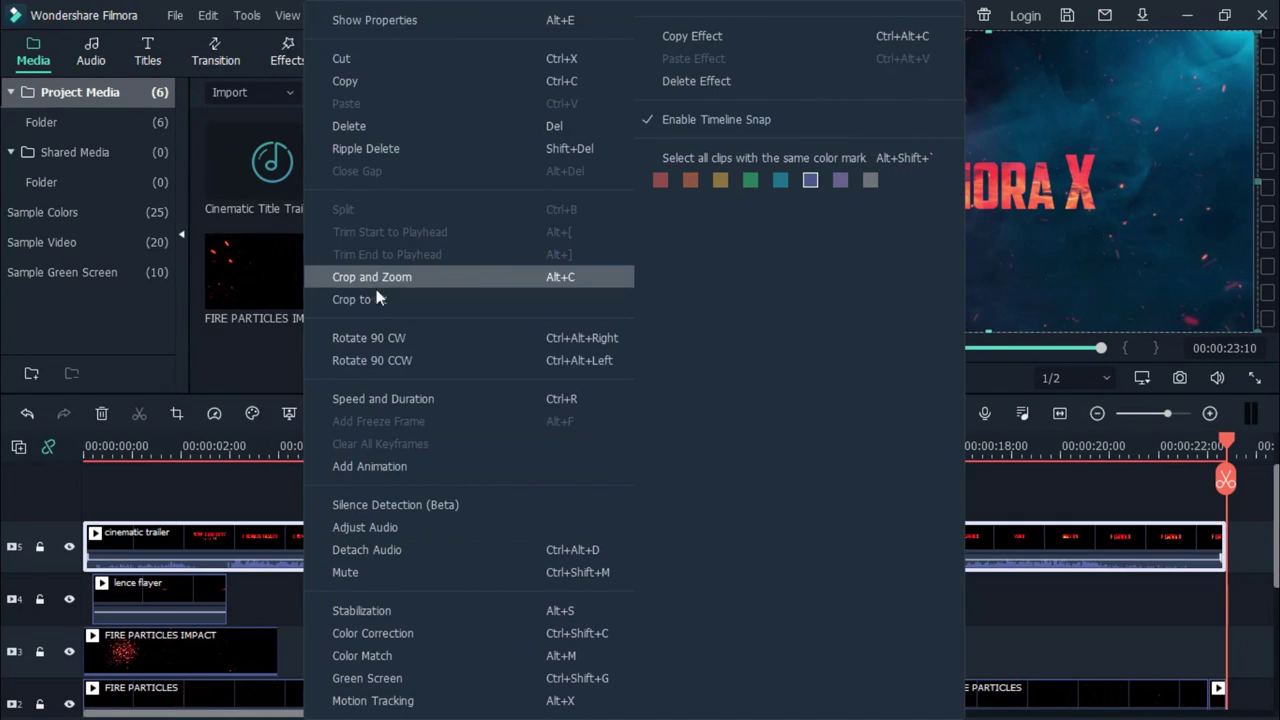
{"action": "left_click", "coordinate": [377, 549]}
{"action": "scroll", "coordinate": [399, 525], "scroll_direction": "down", "scroll_amount": 3}
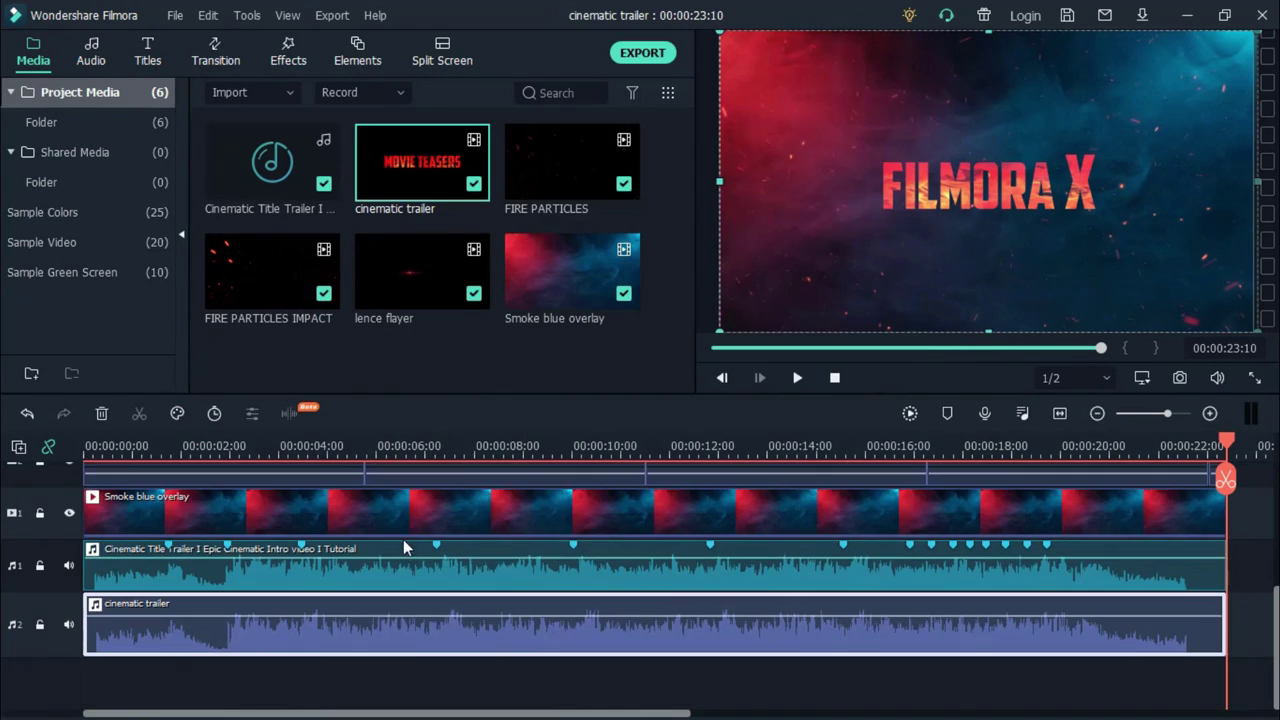
{"action": "left_click", "coordinate": [374, 636]}
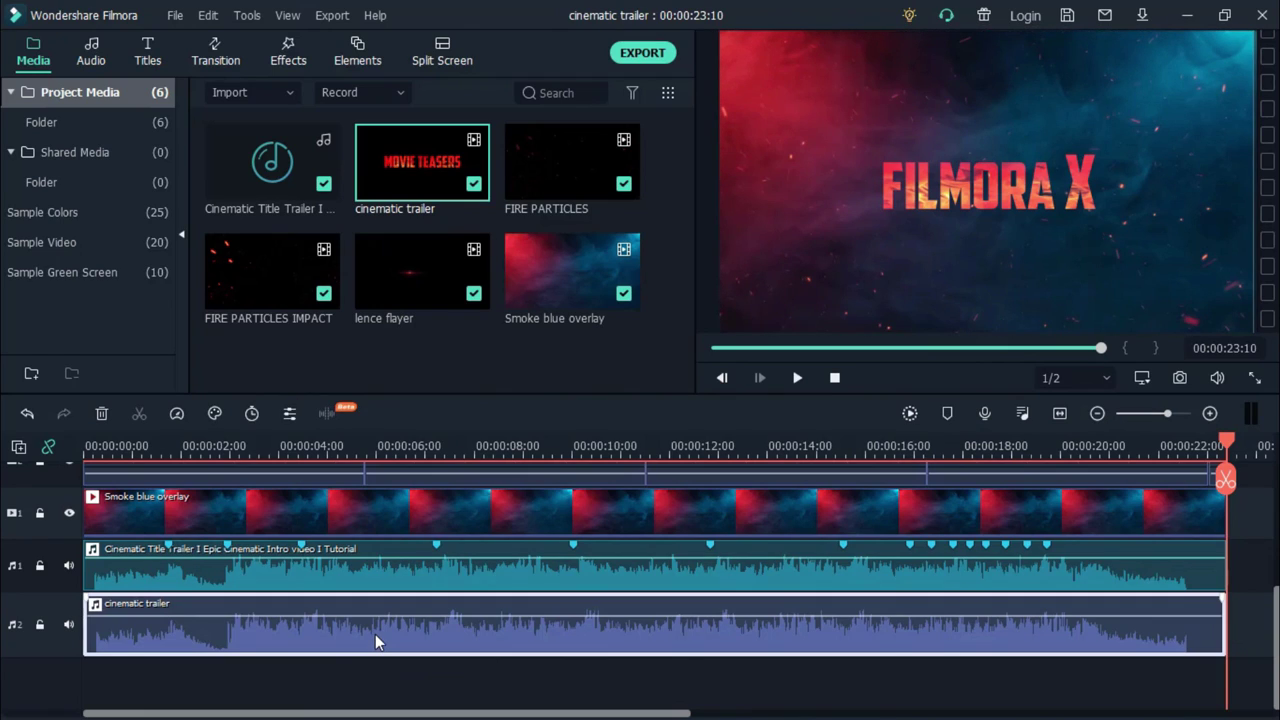
{"action": "key", "text": "Delete"}
{"action": "scroll", "coordinate": [401, 622], "scroll_direction": "up", "scroll_amount": 4}
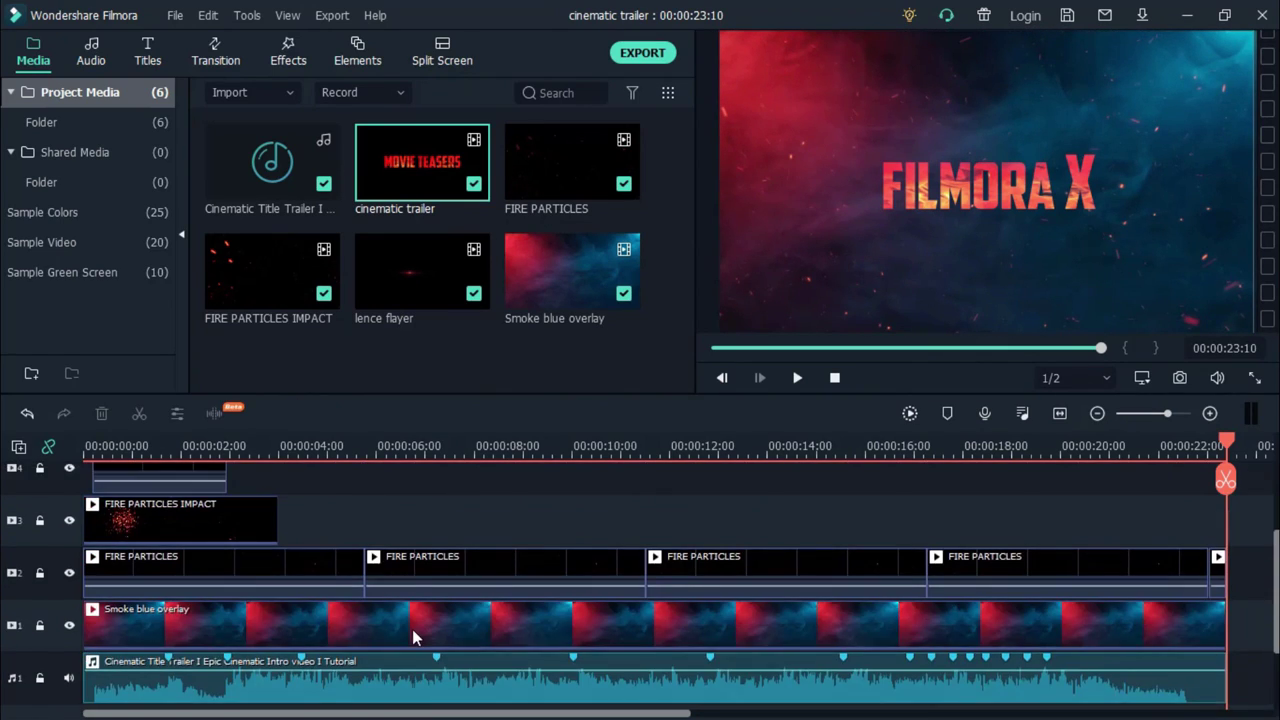
Split the cinematic trailer clip at the first music marker, 00:00:01:19, just before the SIMPLE AND EASY title.
{"action": "left_click", "coordinate": [835, 377]}
{"action": "left_click", "coordinate": [168, 553]}
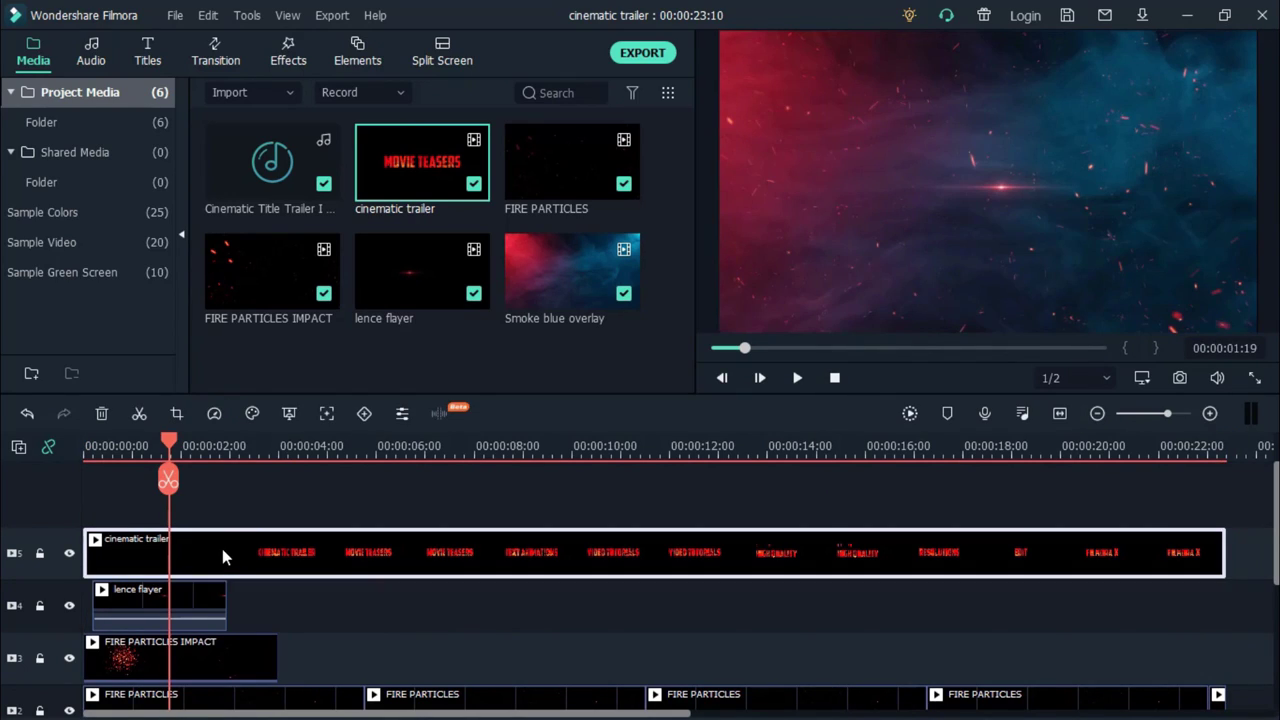
{"action": "key", "text": "space"}
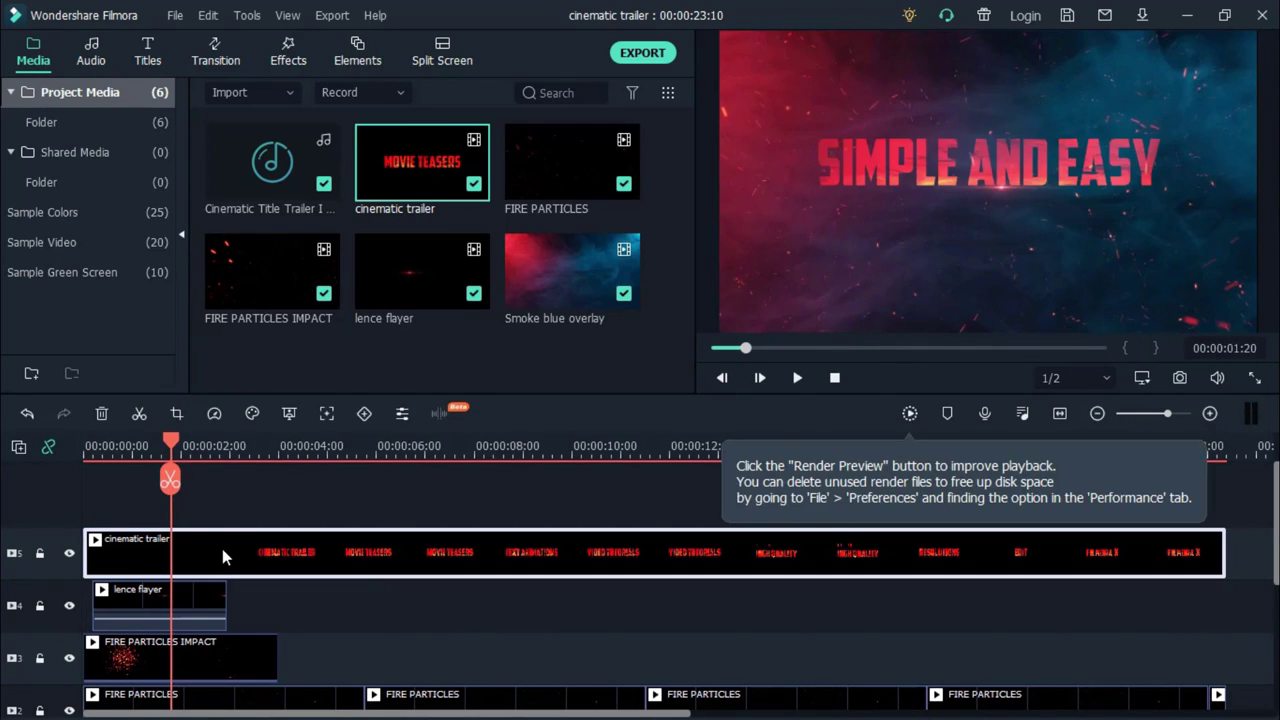
{"action": "key", "text": "Left"}
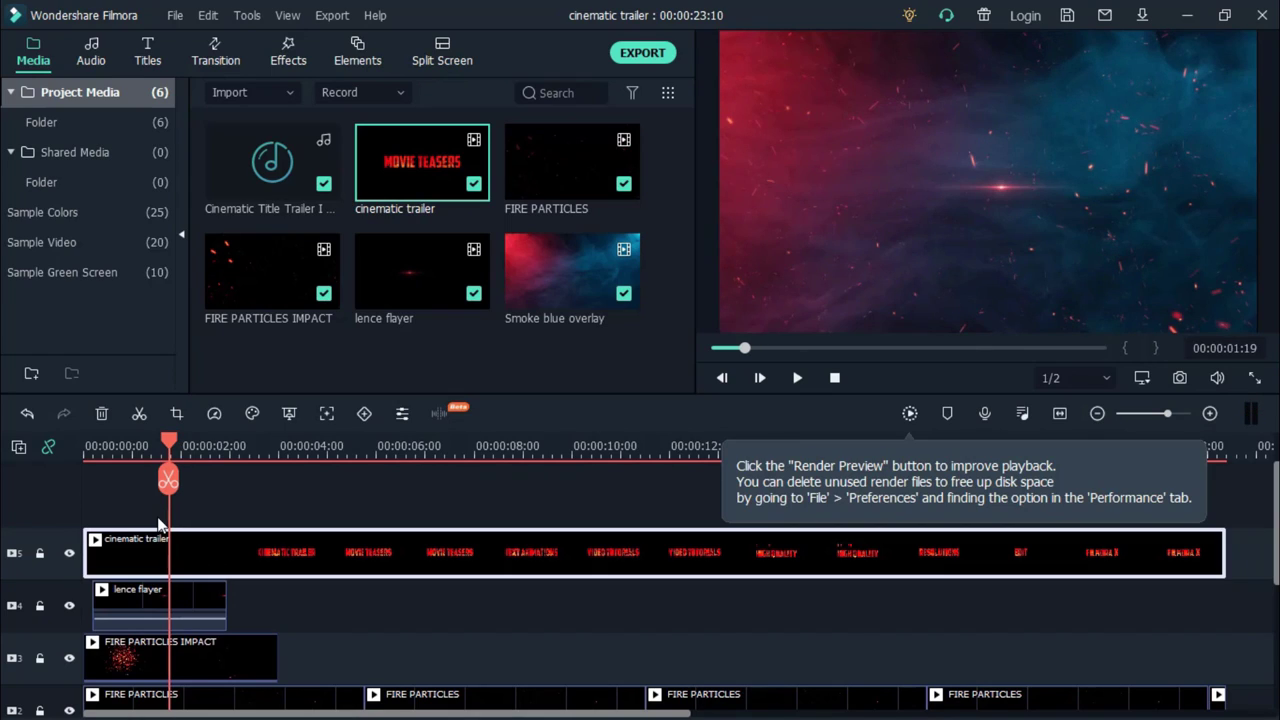
{"action": "left_click", "coordinate": [170, 484]}
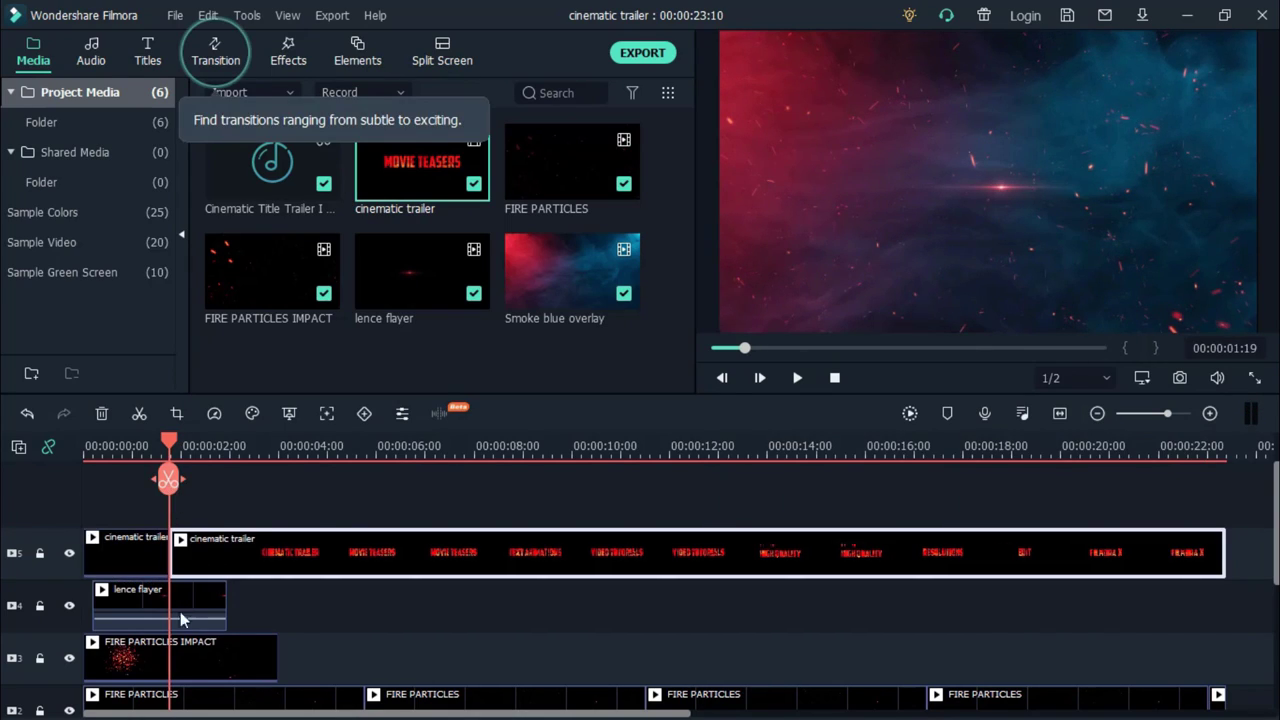
Split the Smoke blue overlay and the cinematic trailer clip at the second music marker, 00:00:03:00.
{"action": "scroll", "coordinate": [205, 544], "scroll_direction": "down", "scroll_amount": 2}
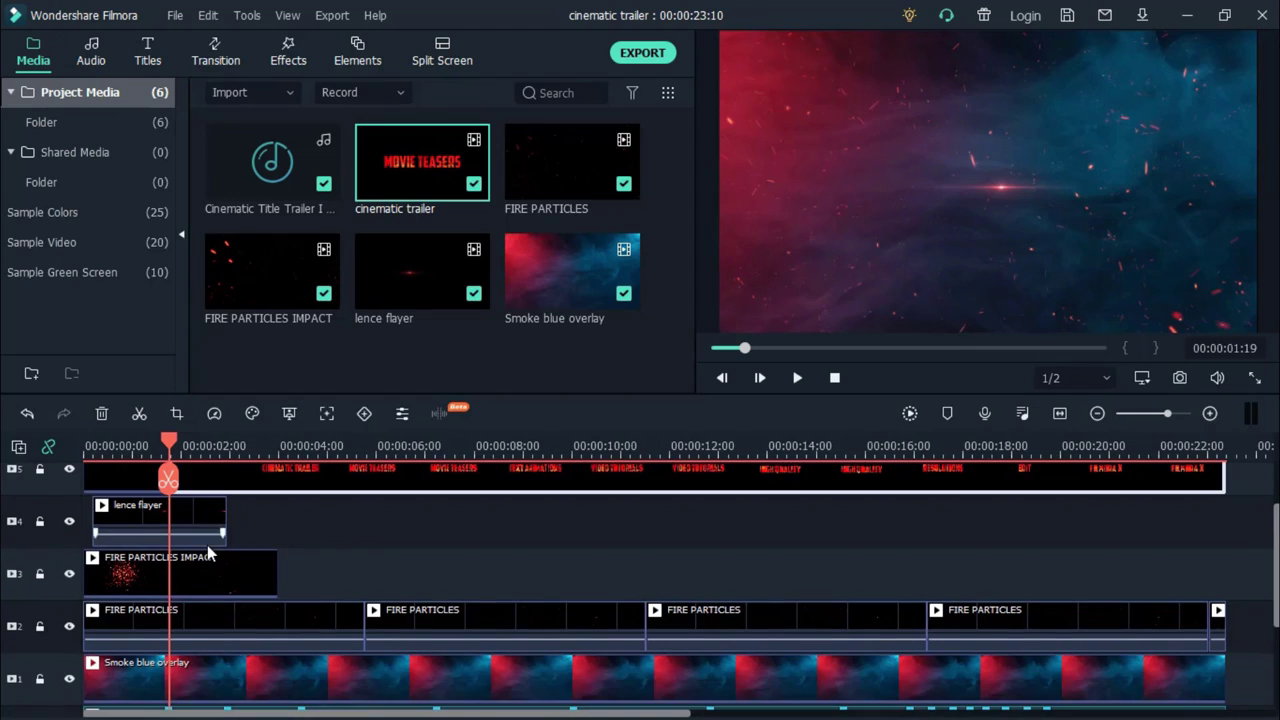
{"action": "left_click_drag", "start_coordinate": [178, 472], "coordinate": [230, 470]}
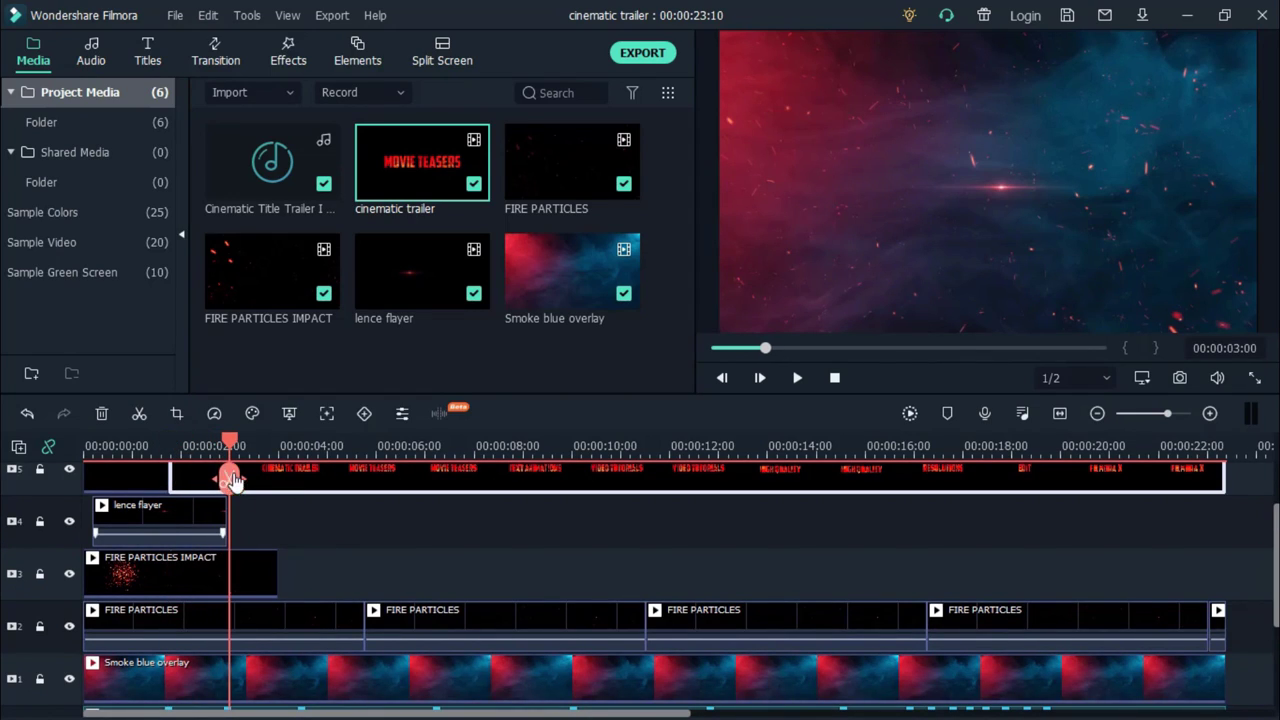
{"action": "scroll", "coordinate": [286, 500], "scroll_direction": "down", "scroll_amount": 2}
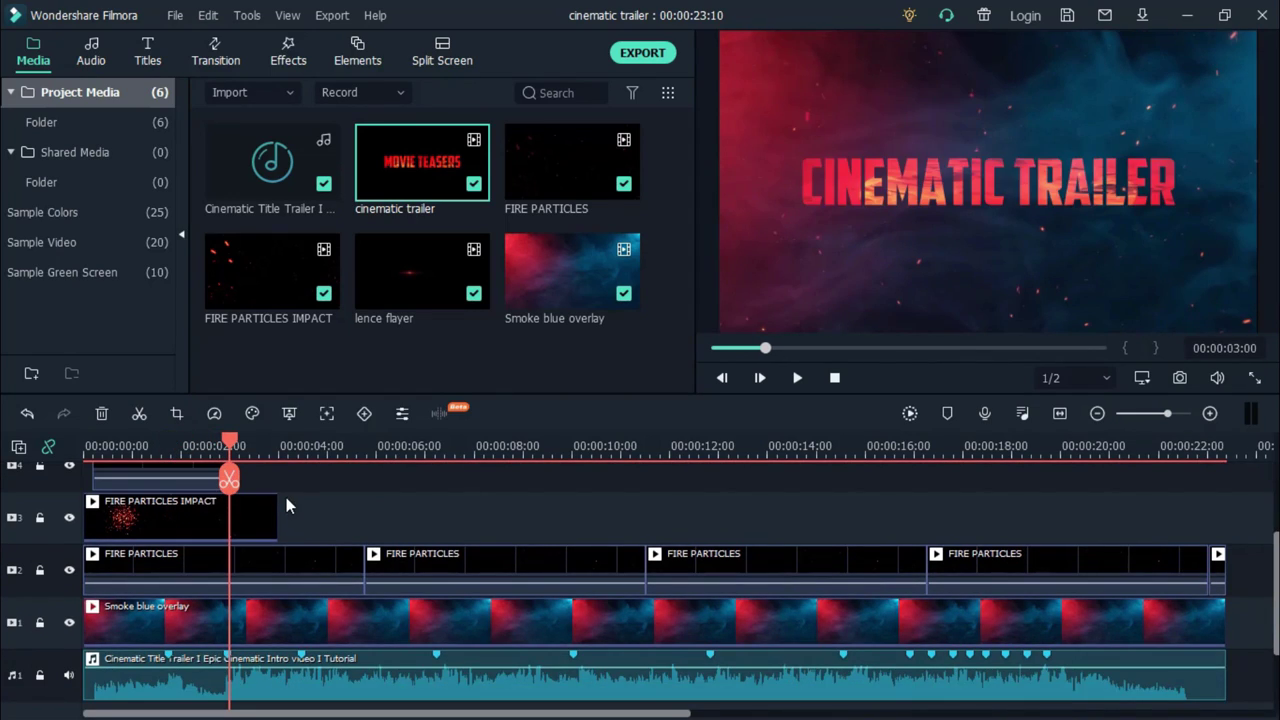
{"action": "key", "text": "Left"}
{"action": "key", "text": "Right"}
{"action": "left_click", "coordinate": [254, 643]}
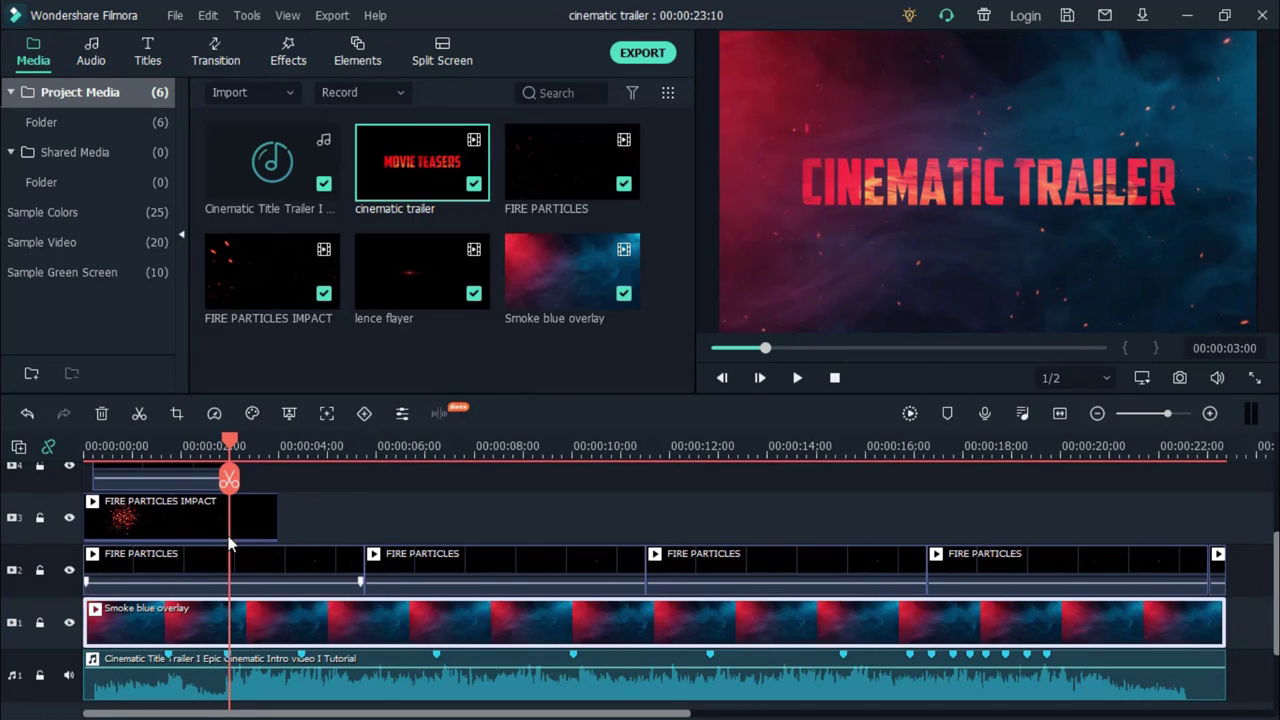
{"action": "left_click", "coordinate": [229, 479]}
{"action": "scroll", "coordinate": [285, 545], "scroll_direction": "up", "scroll_amount": 2}
{"action": "left_click", "coordinate": [278, 530]}
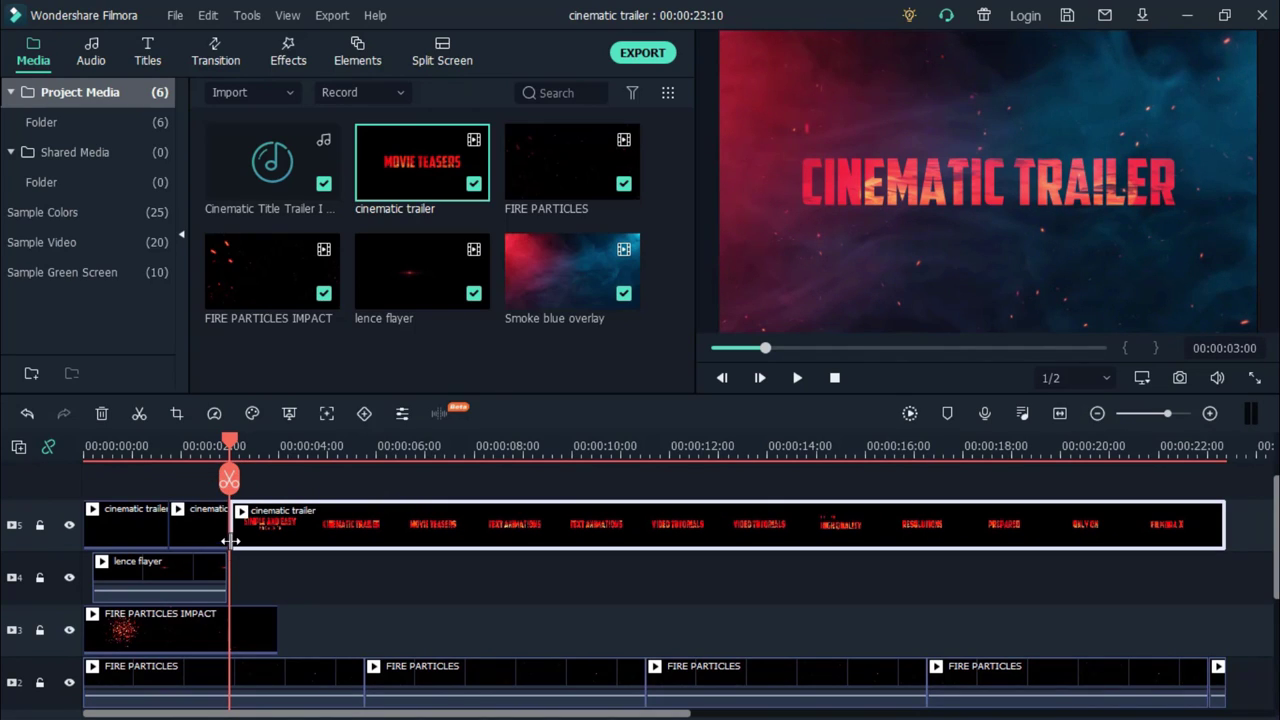
Add a custom animation keyframe at 00:00:01:19 on the second cinematic trailer segment with the scale set to 400%.
{"action": "scroll", "coordinate": [270, 465], "scroll_direction": "up", "scroll_amount": 2}
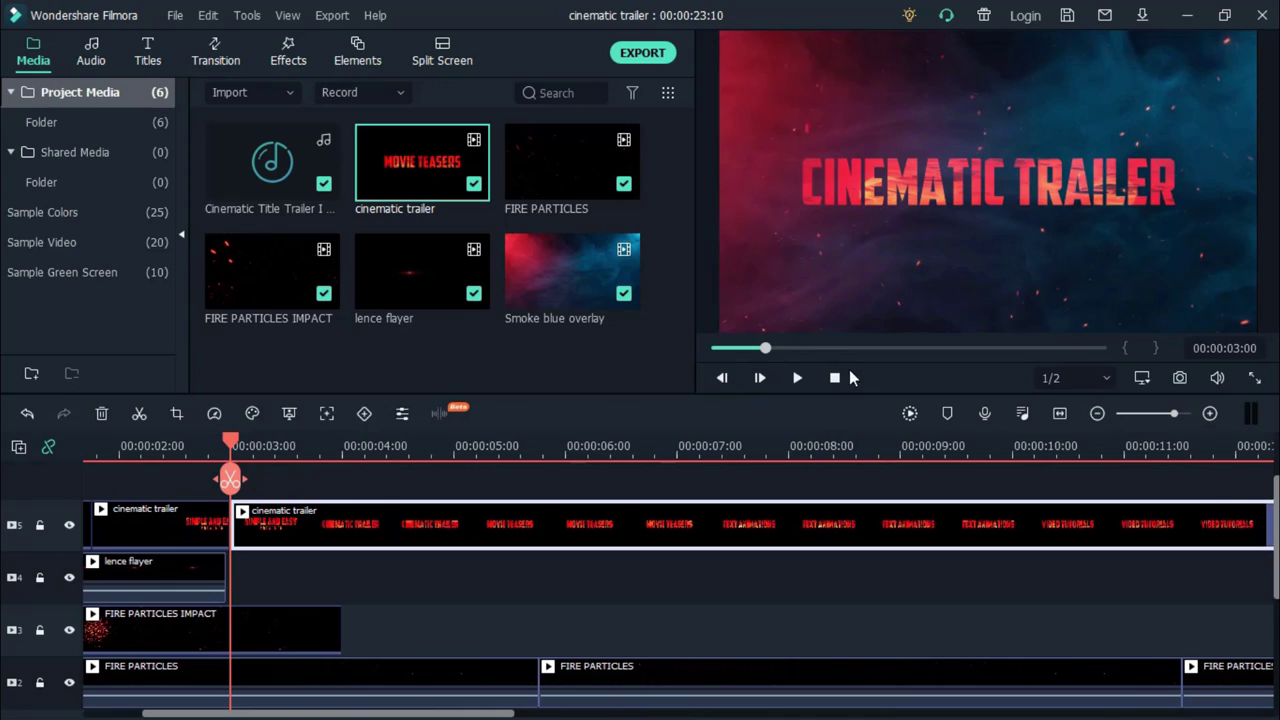
{"action": "left_click", "coordinate": [845, 377]}
{"action": "left_click_drag", "start_coordinate": [92, 441], "coordinate": [280, 495]}
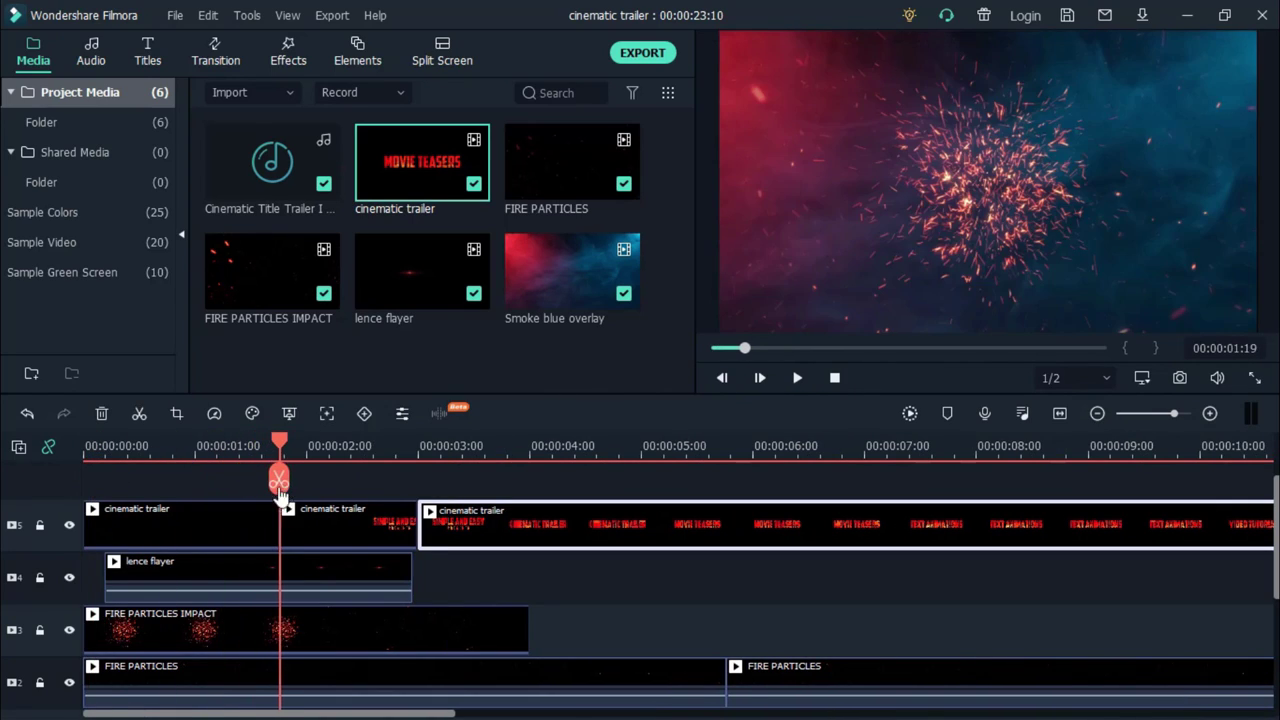
{"action": "left_click", "coordinate": [302, 538]}
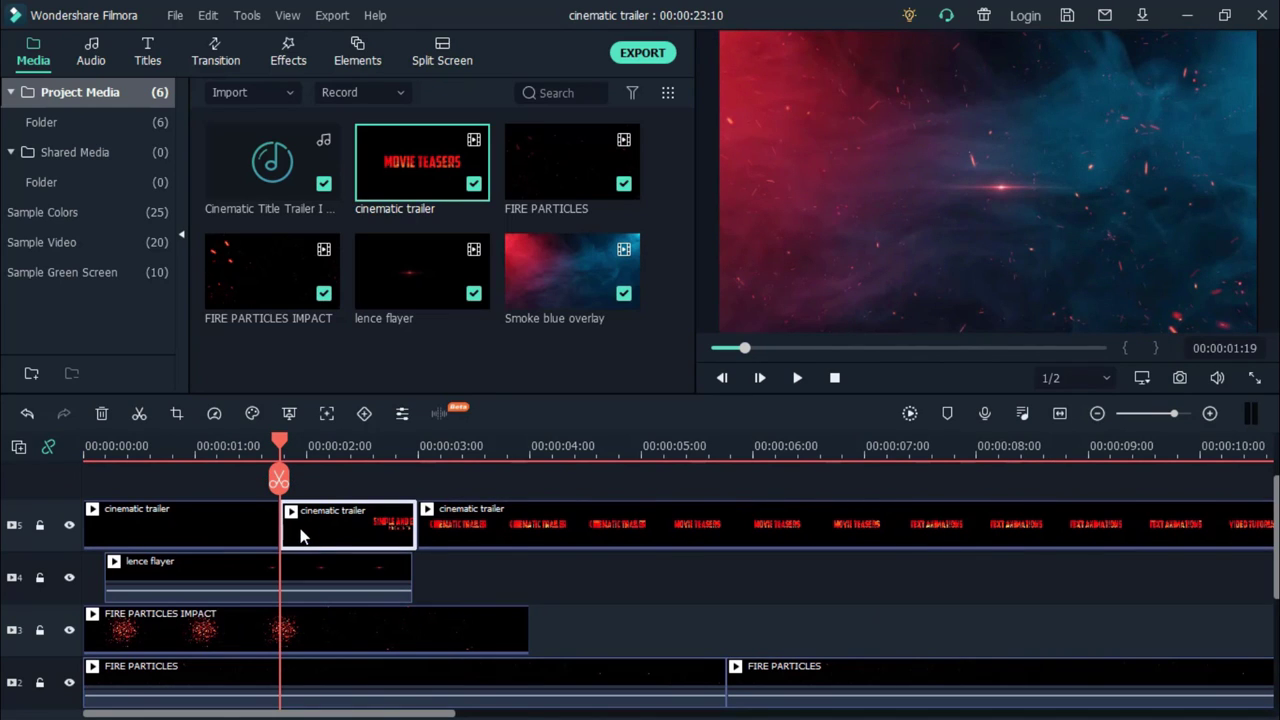
{"action": "right_click", "coordinate": [302, 538]}
{"action": "left_click", "coordinate": [378, 35]}
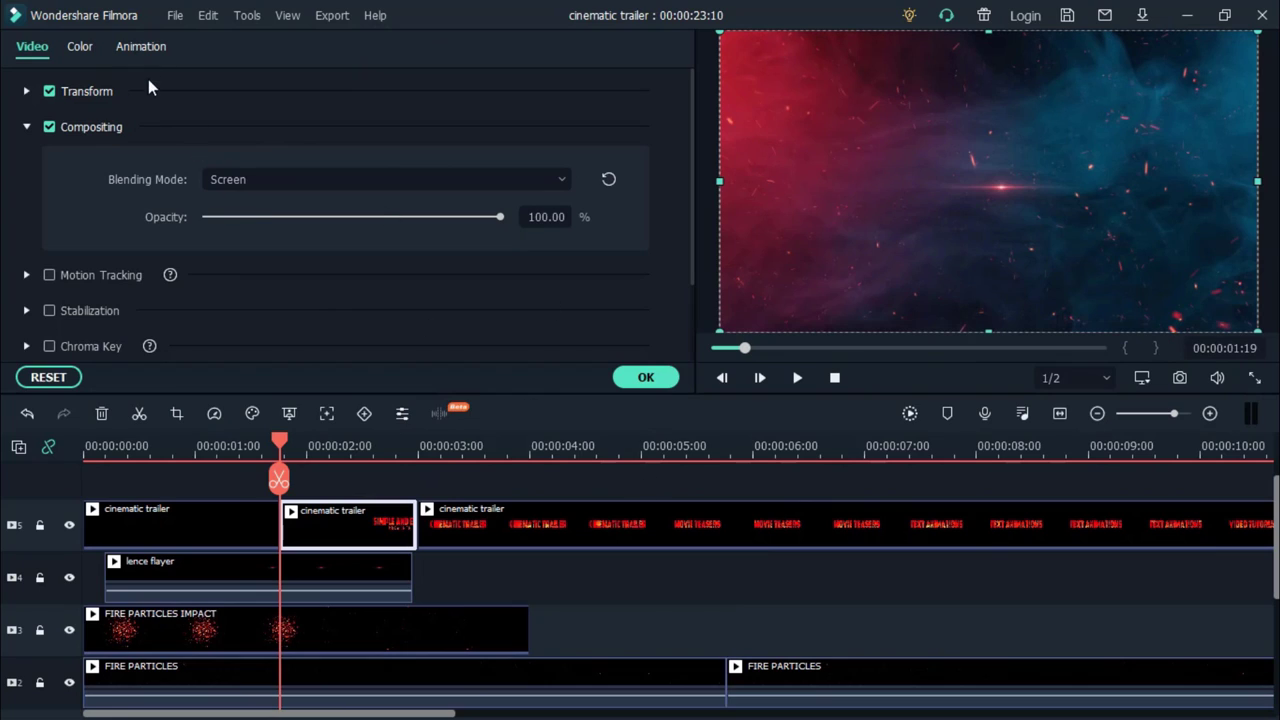
{"action": "left_click", "coordinate": [142, 47]}
{"action": "left_click", "coordinate": [100, 86]}
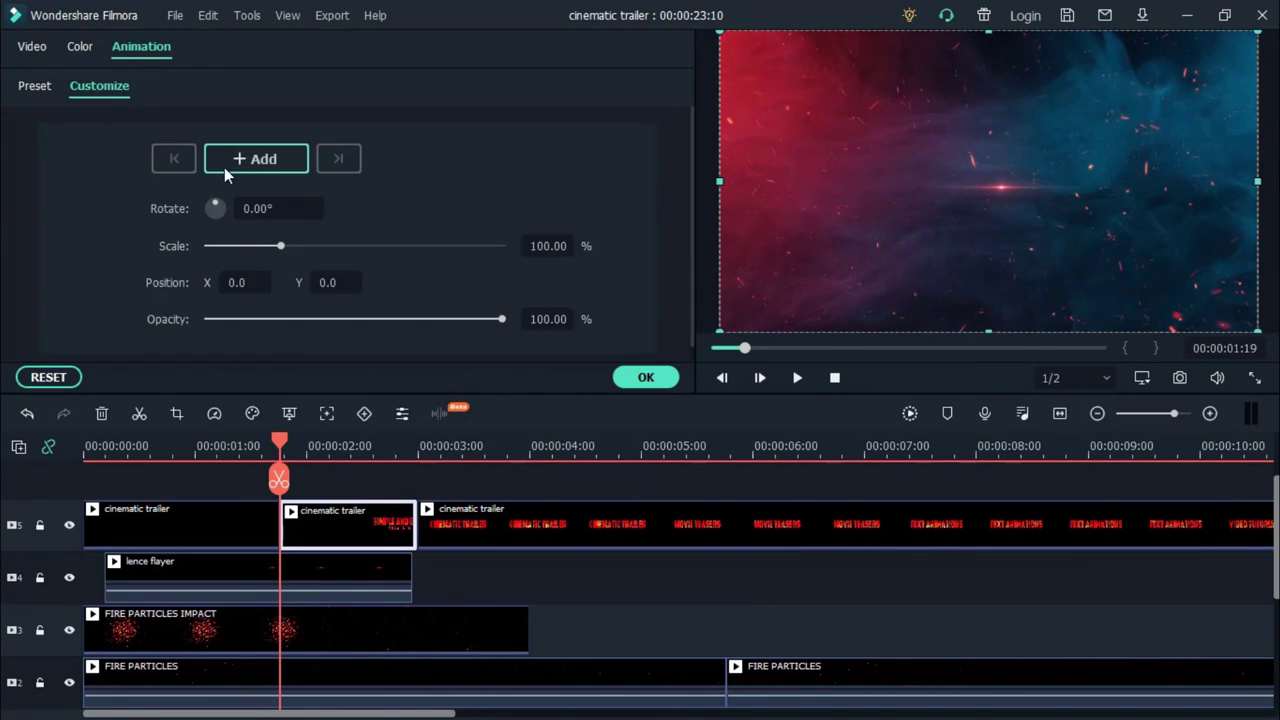
{"action": "left_click", "coordinate": [271, 165]}
{"action": "left_click", "coordinate": [548, 246]}
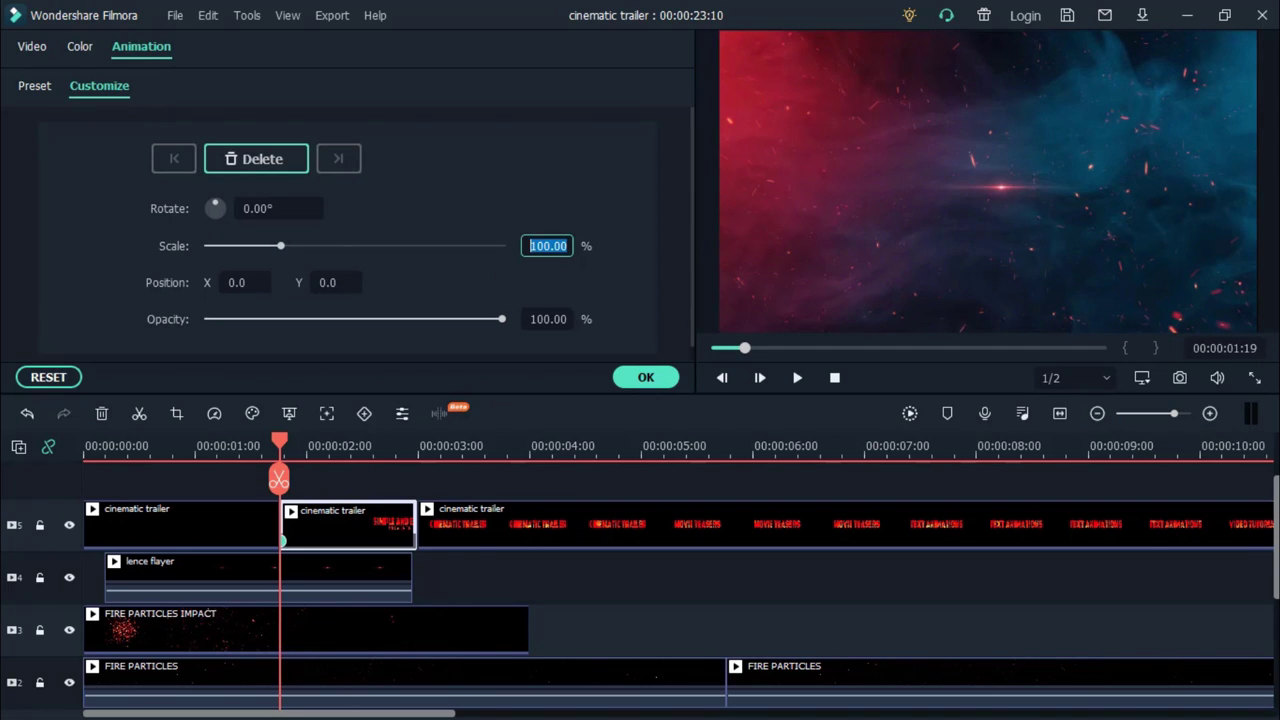
{"action": "type", "text": "400"}
{"action": "key", "text": "Return"}
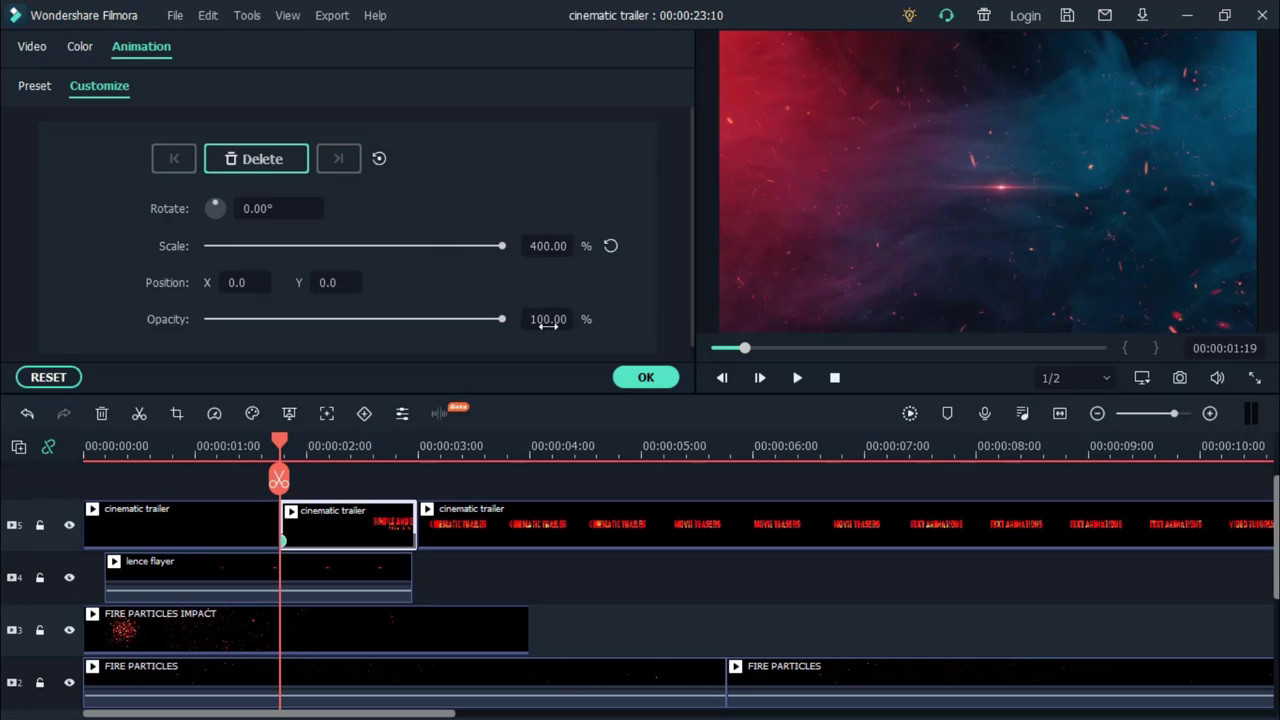
Add an animation keyframe at 00:00:01:19 on the first Smoke blue overlay segment with the scale set to 400%.
{"action": "scroll", "coordinate": [434, 523], "scroll_direction": "down", "scroll_amount": 3}
{"action": "left_click", "coordinate": [334, 597]}
{"action": "left_click", "coordinate": [256, 143]}
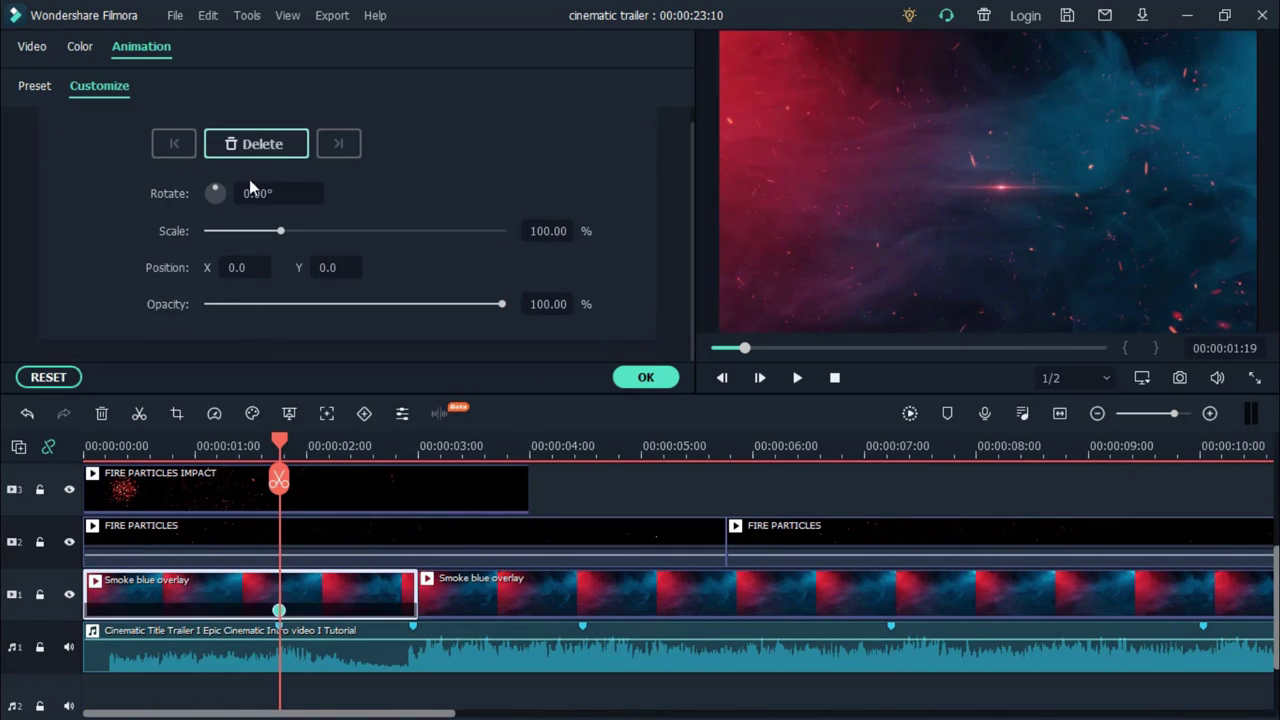
{"action": "left_click_drag", "start_coordinate": [537, 243], "coordinate": [556, 234]}
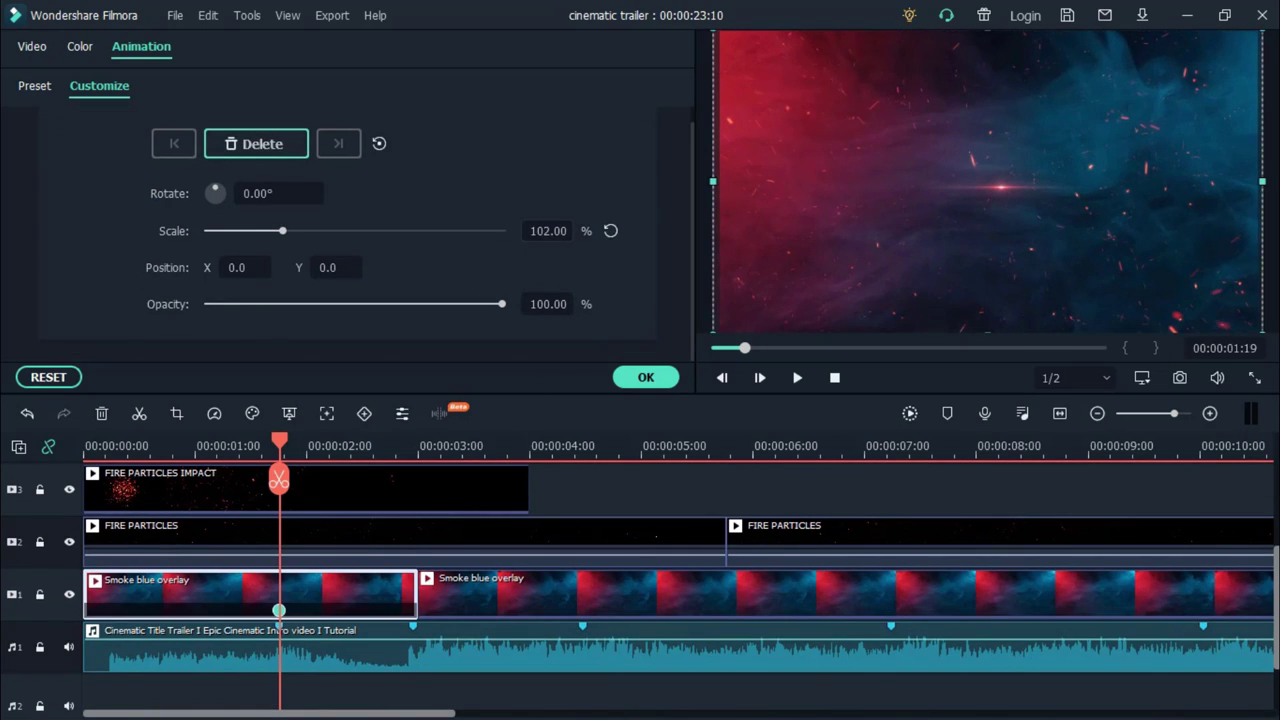
{"action": "left_click", "coordinate": [548, 231]}
{"action": "type", "text": "4"}
{"action": "key", "text": "Return"}
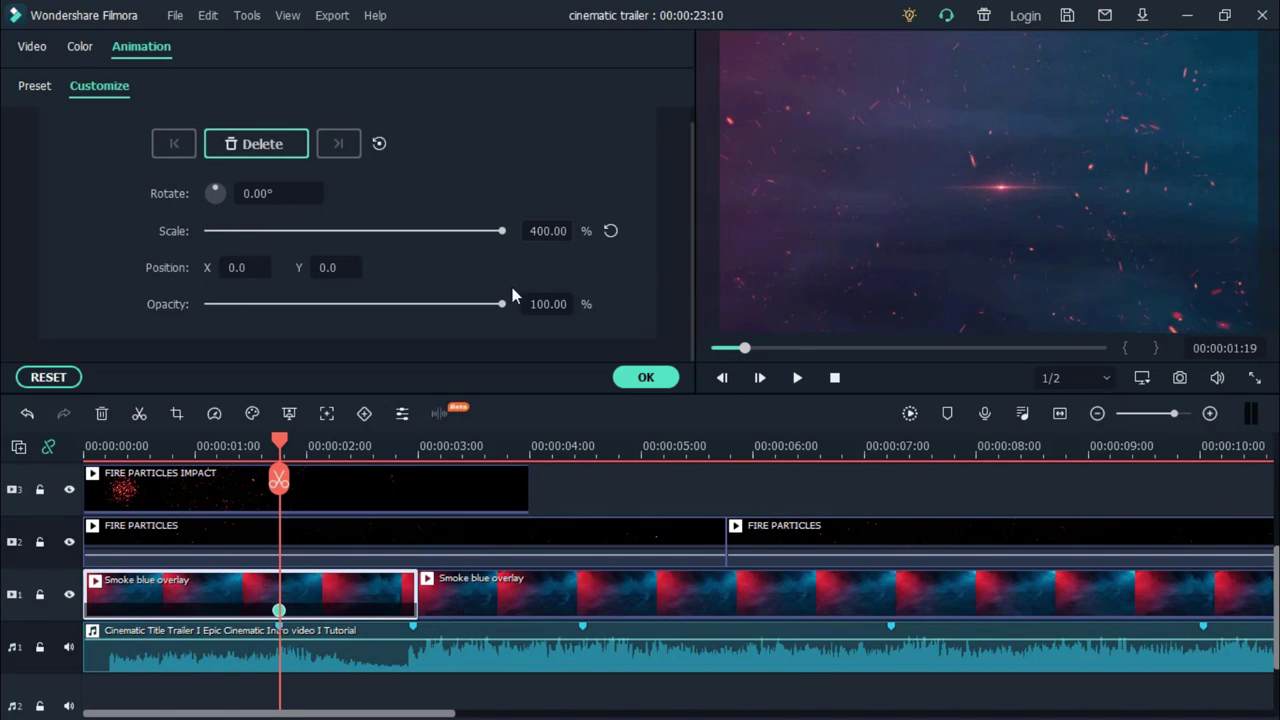
Add a keyframe at 00:00:01:24 on the second cinematic trailer segment with the scale reset to 100%.
{"action": "scroll", "coordinate": [342, 560], "scroll_direction": "up", "scroll_amount": 2}
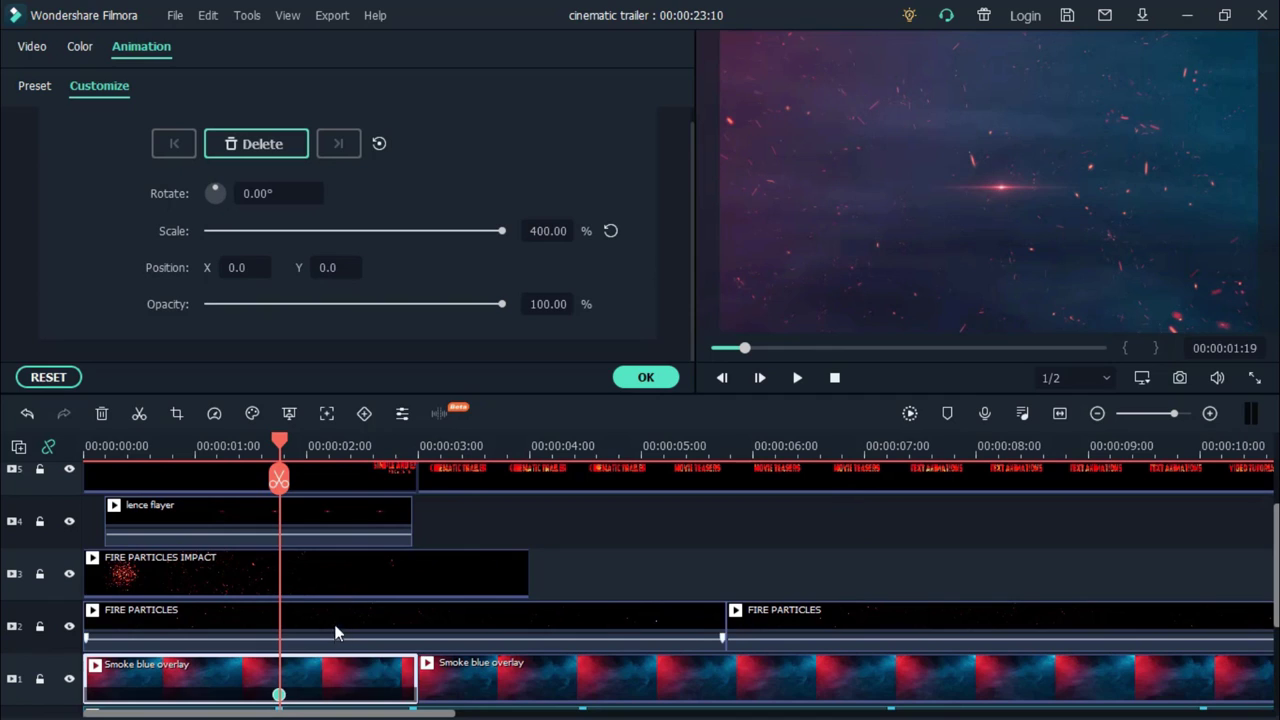
{"action": "scroll", "coordinate": [335, 585], "scroll_direction": "up", "scroll_amount": 2}
{"action": "left_click", "coordinate": [333, 566]}
{"action": "left_click", "coordinate": [62, 543]}
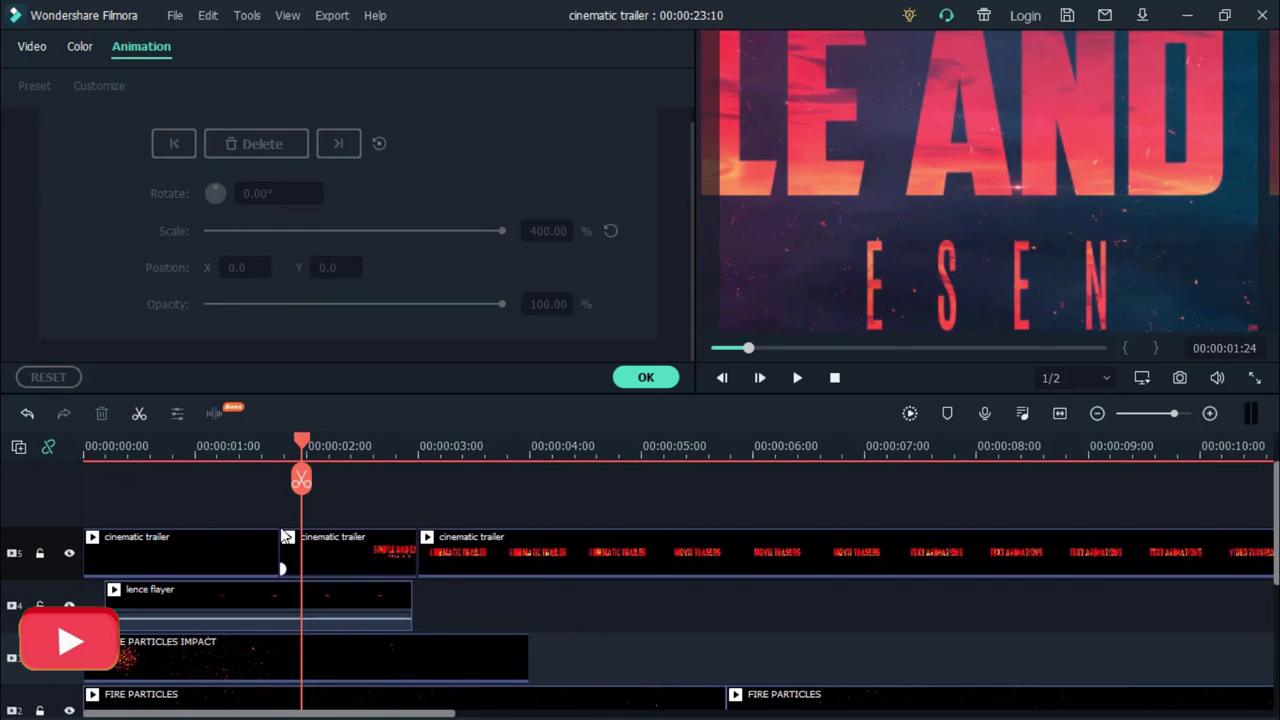
{"action": "left_click", "coordinate": [336, 552]}
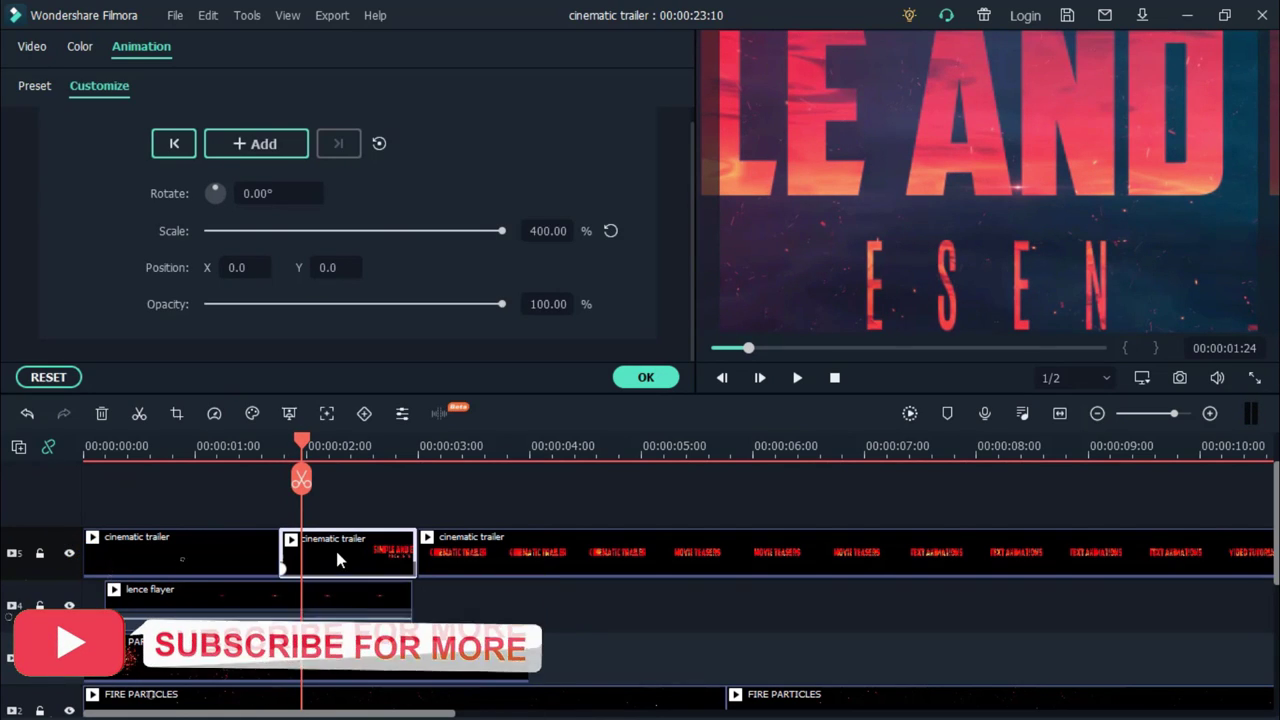
{"action": "left_click", "coordinate": [611, 231]}
Reset the first Smoke blue overlay segment's scale to 100% in a keyframe at 00:00:01:24.
{"action": "scroll", "coordinate": [444, 515], "scroll_direction": "down", "scroll_amount": 2}
{"action": "left_click", "coordinate": [342, 688]}
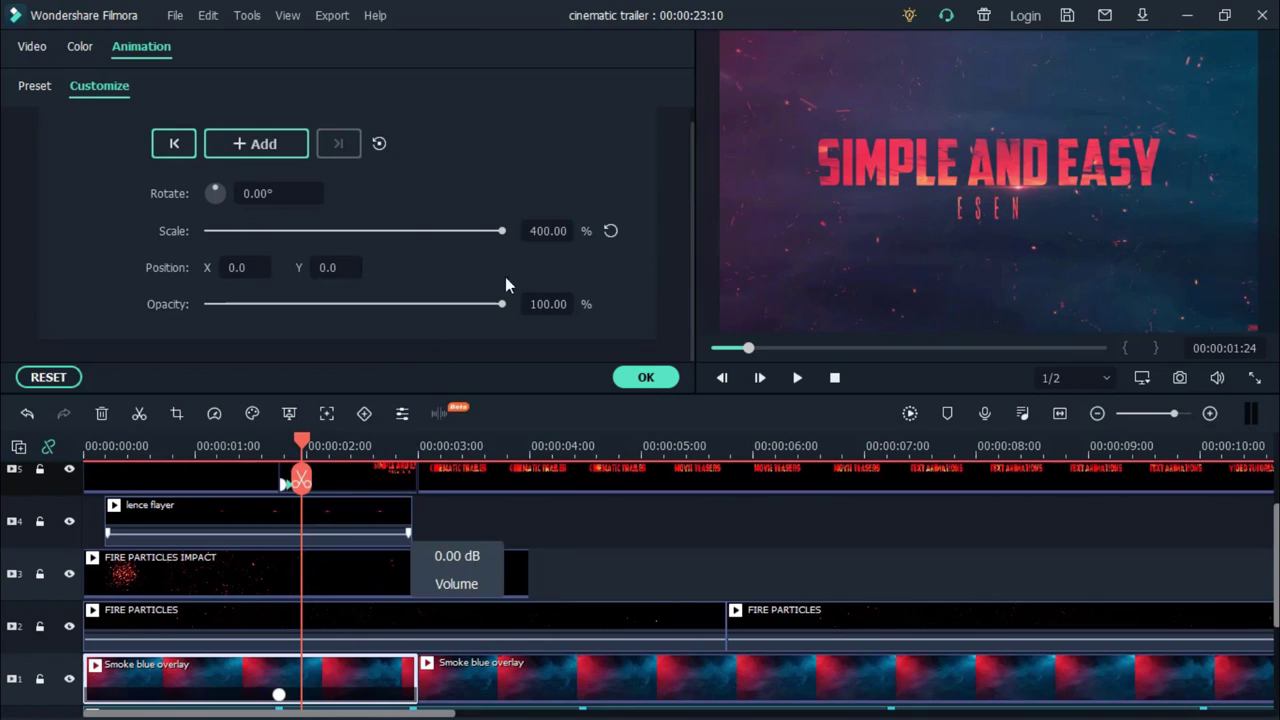
{"action": "left_click", "coordinate": [611, 231]}
Add a keyframe at 00:00:02:24 near the end of the second cinematic trailer segment with the scale set to 85%.
{"action": "scroll", "coordinate": [549, 570], "scroll_direction": "up", "scroll_amount": 2}
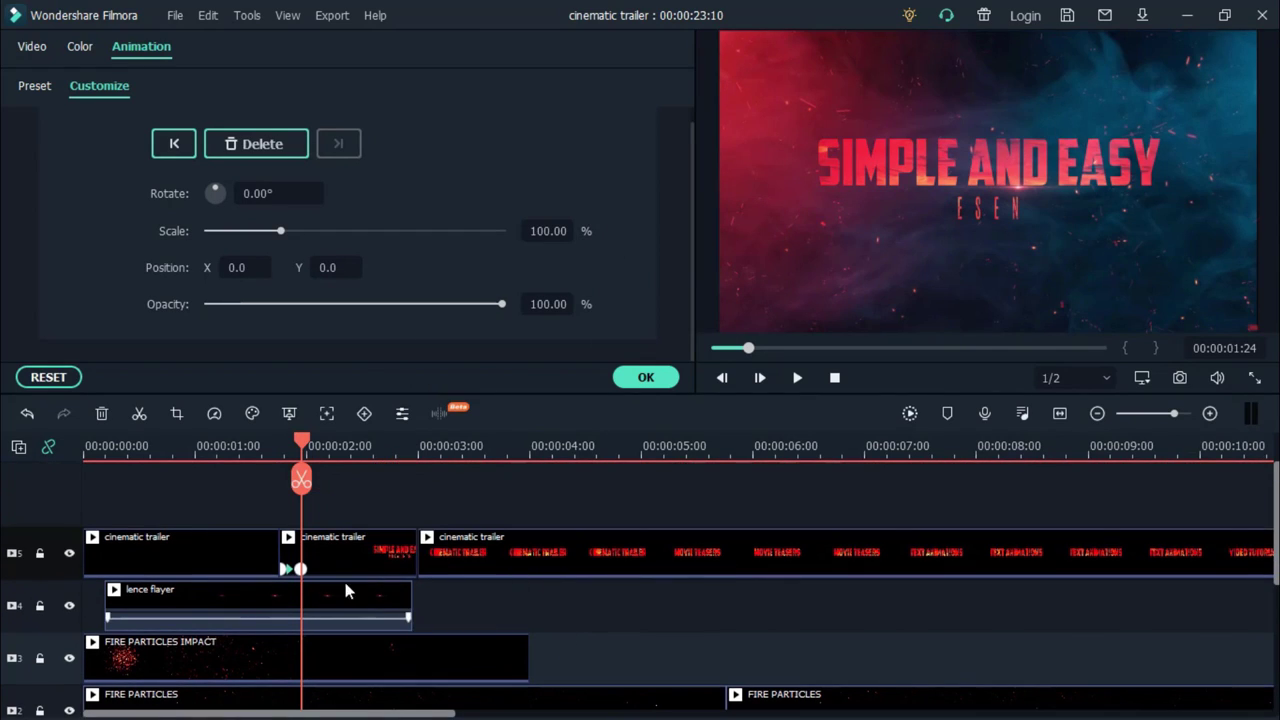
{"action": "left_click", "coordinate": [347, 545]}
{"action": "left_click_drag", "start_coordinate": [312, 445], "coordinate": [410, 472]}
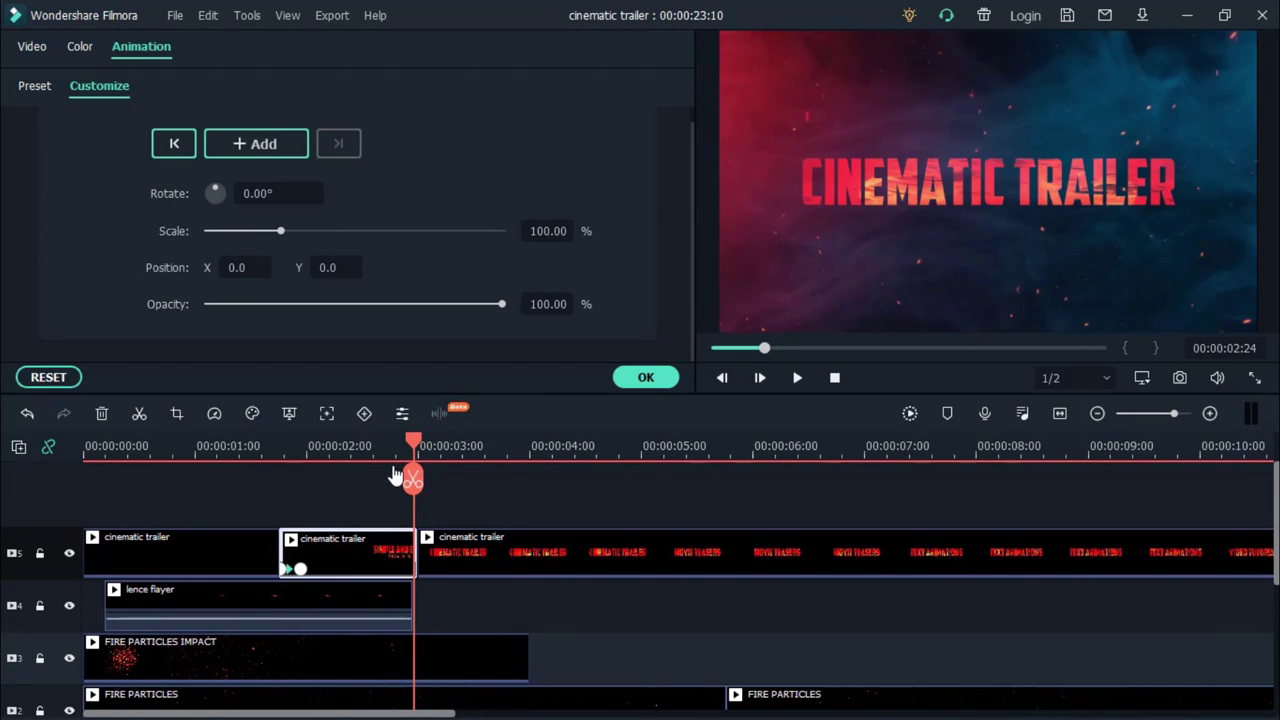
{"action": "left_click", "coordinate": [264, 143]}
{"action": "double_click", "coordinate": [548, 231]}
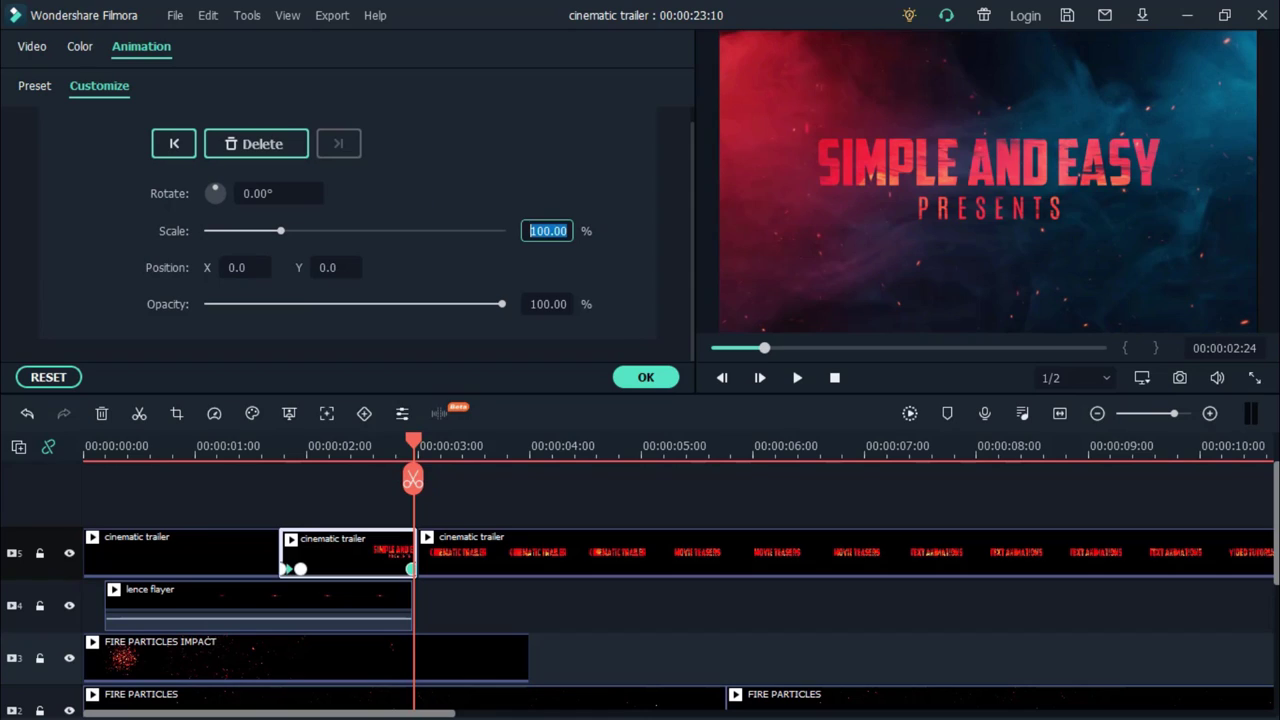
{"action": "type", "text": "85"}
{"action": "key", "text": "Return"}
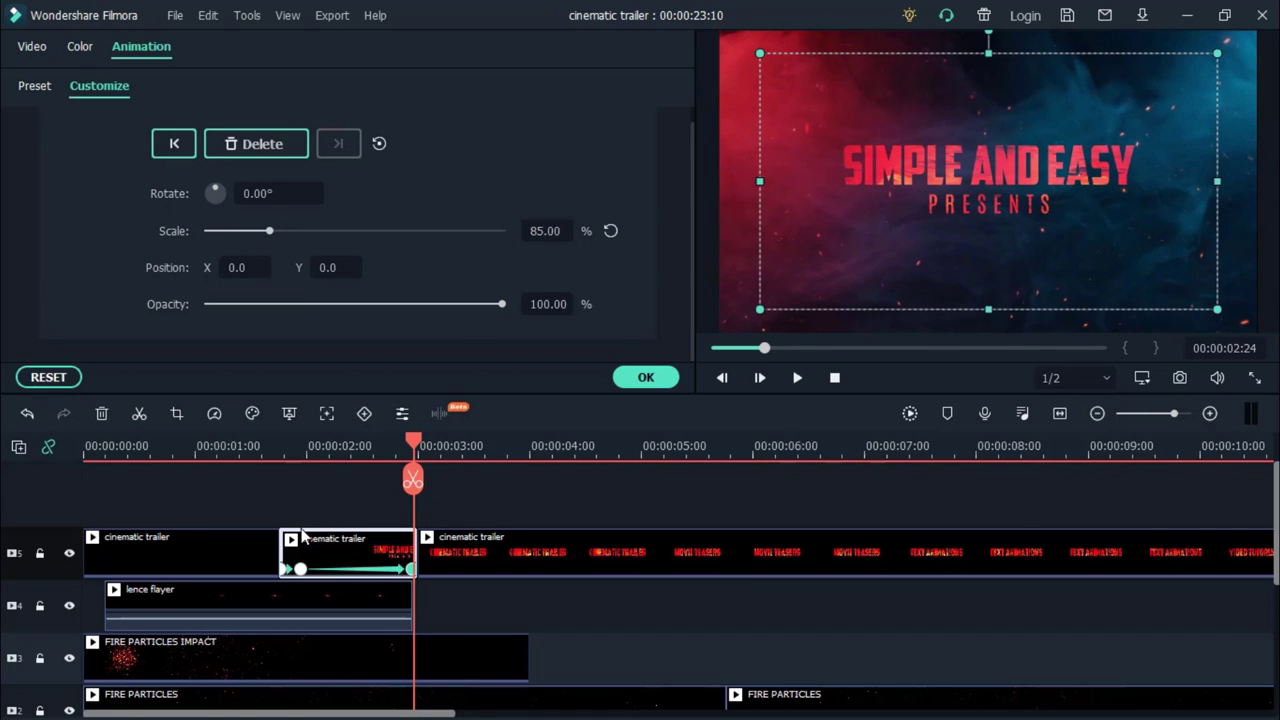
Fit the lence flayer and FIRE PARTICLES IMPACT clips between 00:00:01:24 and 00:00:03:00, and shift the flare's position to X -94.
{"action": "scroll", "coordinate": [318, 532], "scroll_direction": "down", "scroll_amount": 1}
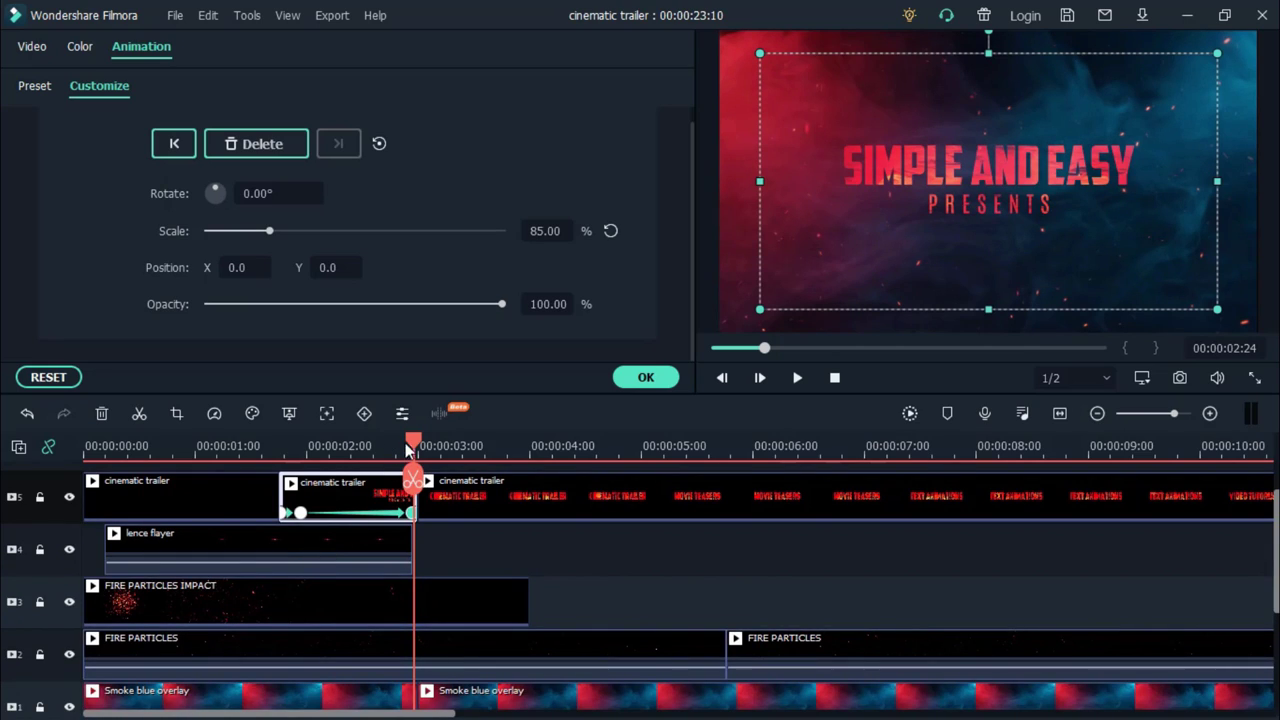
{"action": "left_click", "coordinate": [408, 444]}
{"action": "left_click_drag", "start_coordinate": [367, 449], "coordinate": [301, 449]}
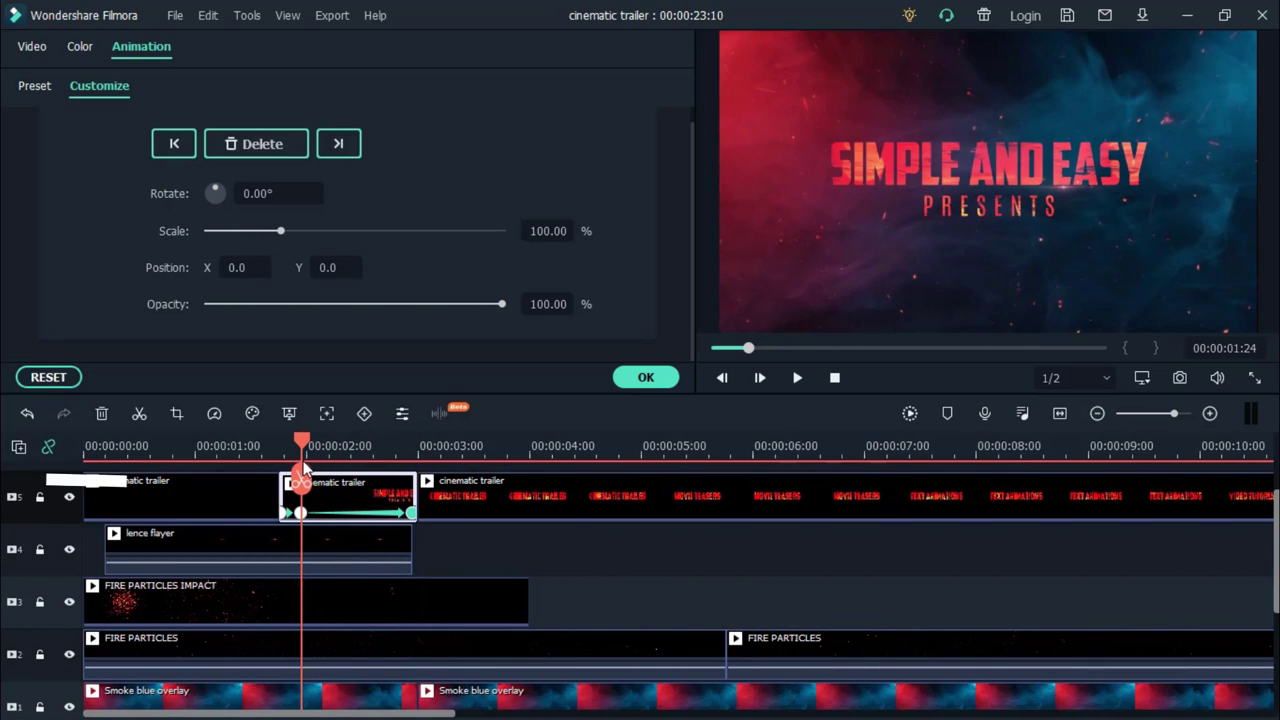
{"action": "left_click", "coordinate": [333, 547]}
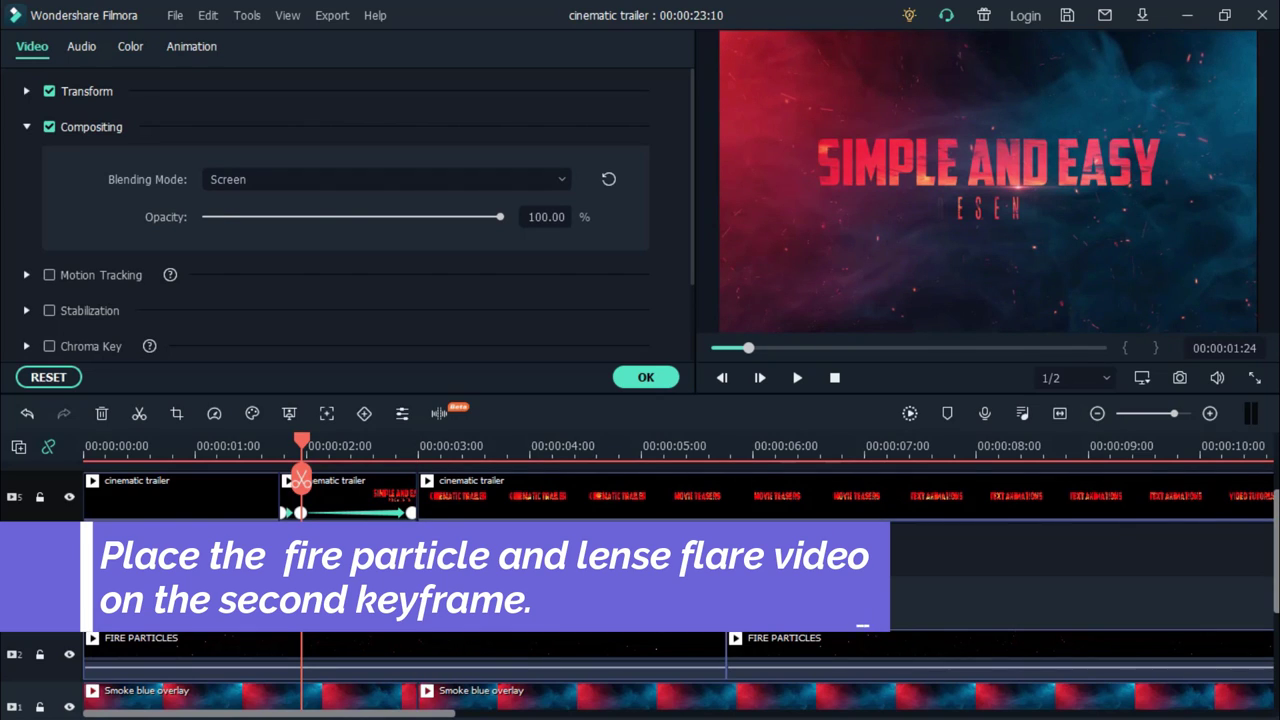
{"action": "left_click_drag", "start_coordinate": [111, 566], "coordinate": [280, 566]}
{"action": "left_click", "coordinate": [362, 597]}
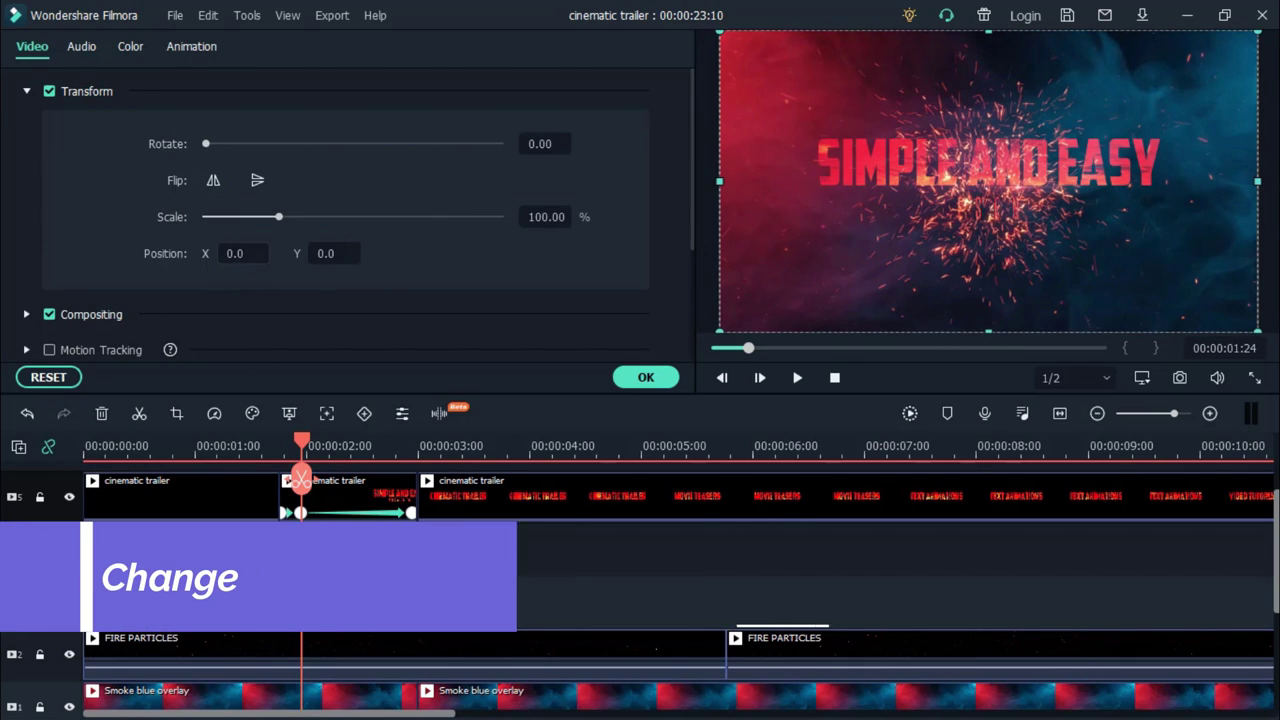
{"action": "left_click_drag", "start_coordinate": [990, 200], "coordinate": [883, 200]}
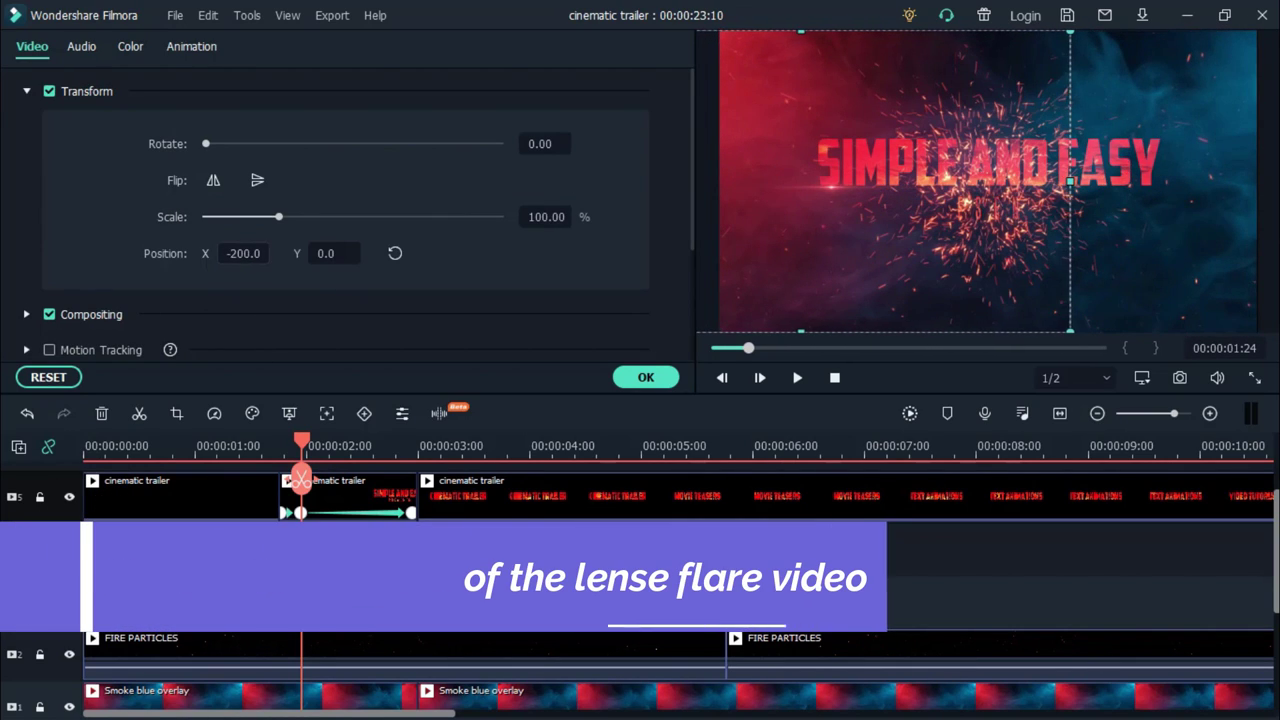
Split the Smoke blue overlay and the cinematic trailer clip at 00:00:04:13, where the MOVIE TEASERS title begins.
{"action": "left_click_drag", "start_coordinate": [326, 445], "coordinate": [538, 447]}
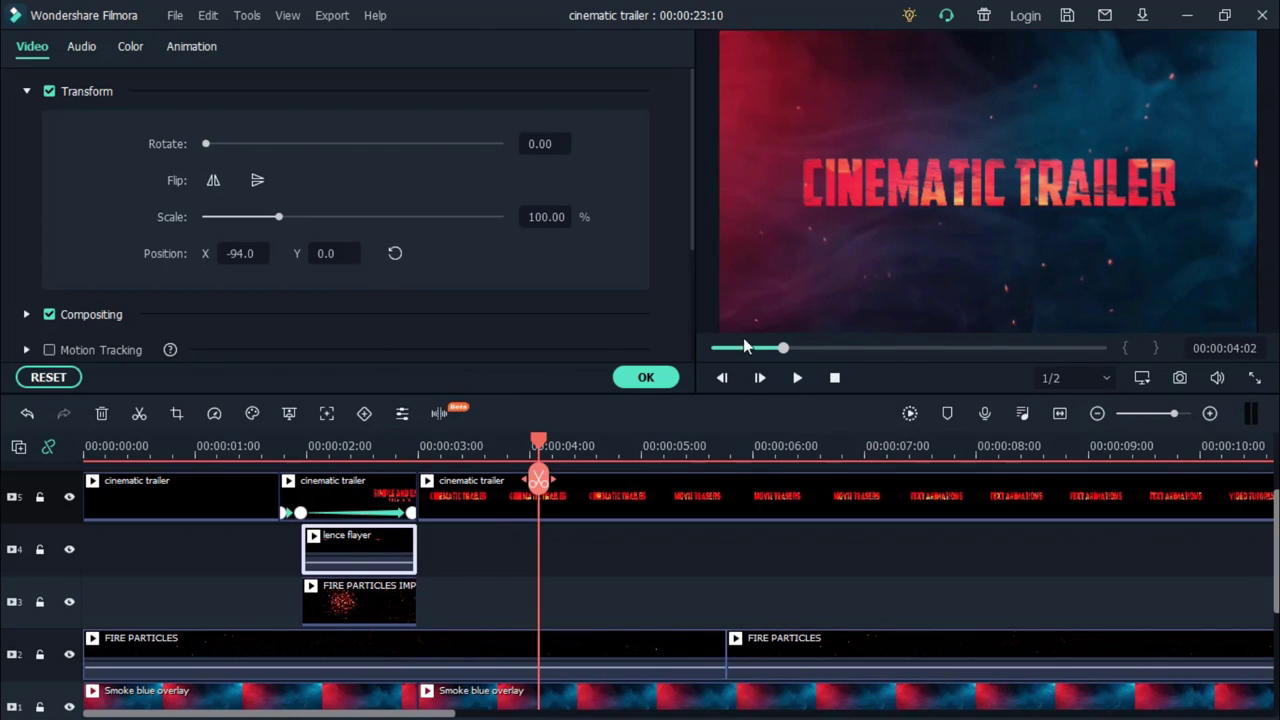
{"action": "scroll", "coordinate": [575, 447], "scroll_direction": "down", "scroll_amount": 2}
{"action": "left_click", "coordinate": [472, 582]}
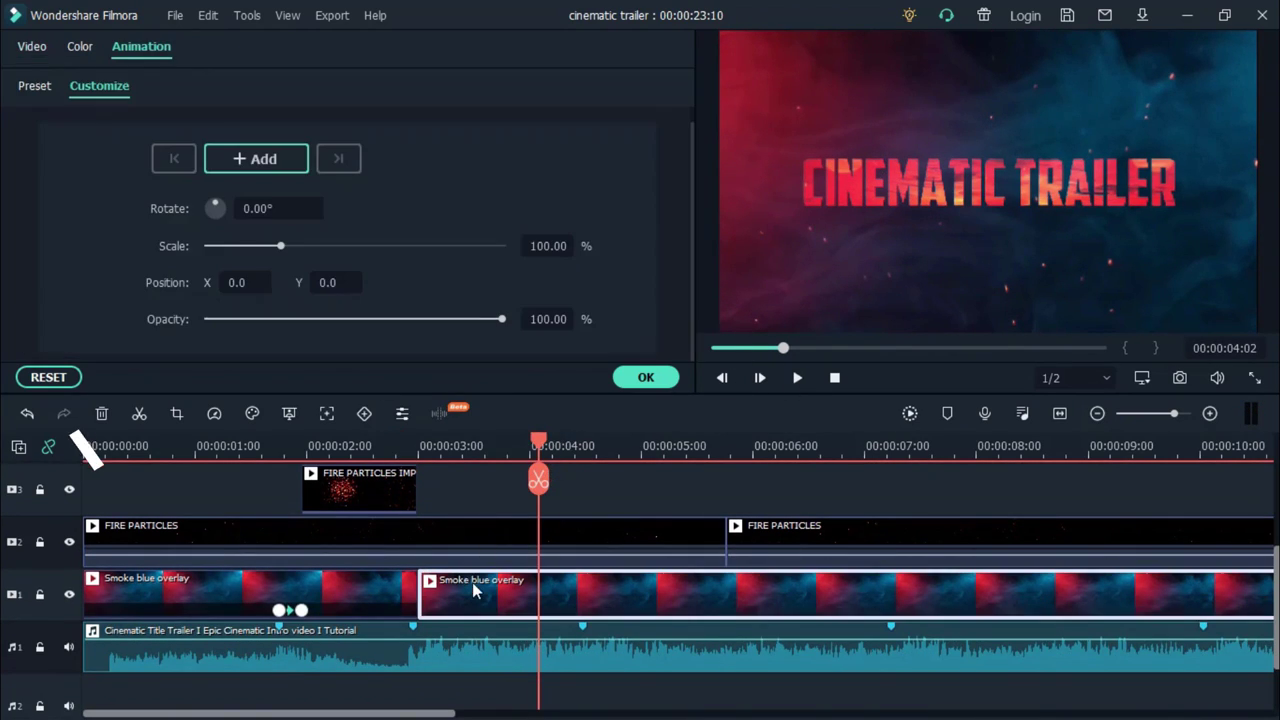
{"action": "left_click", "coordinate": [583, 450]}
{"action": "left_click", "coordinate": [587, 452]}
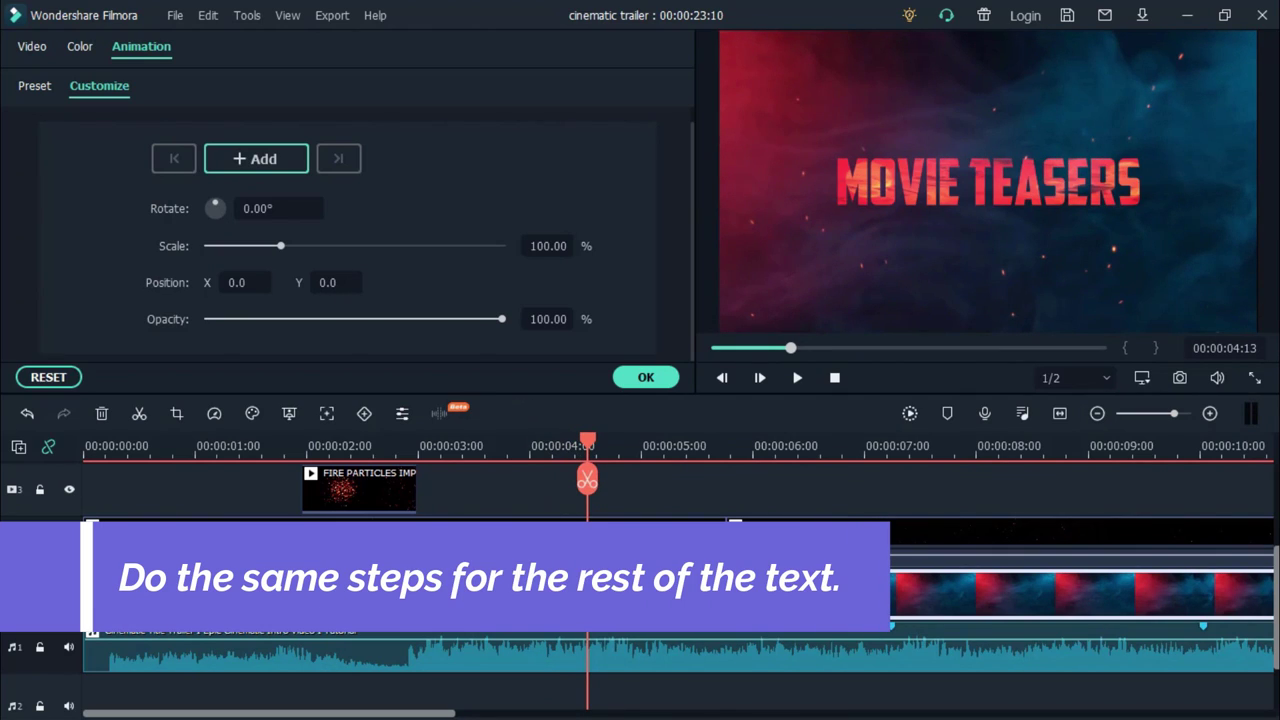
{"action": "scroll", "coordinate": [588, 485], "scroll_direction": "up", "scroll_amount": 3}
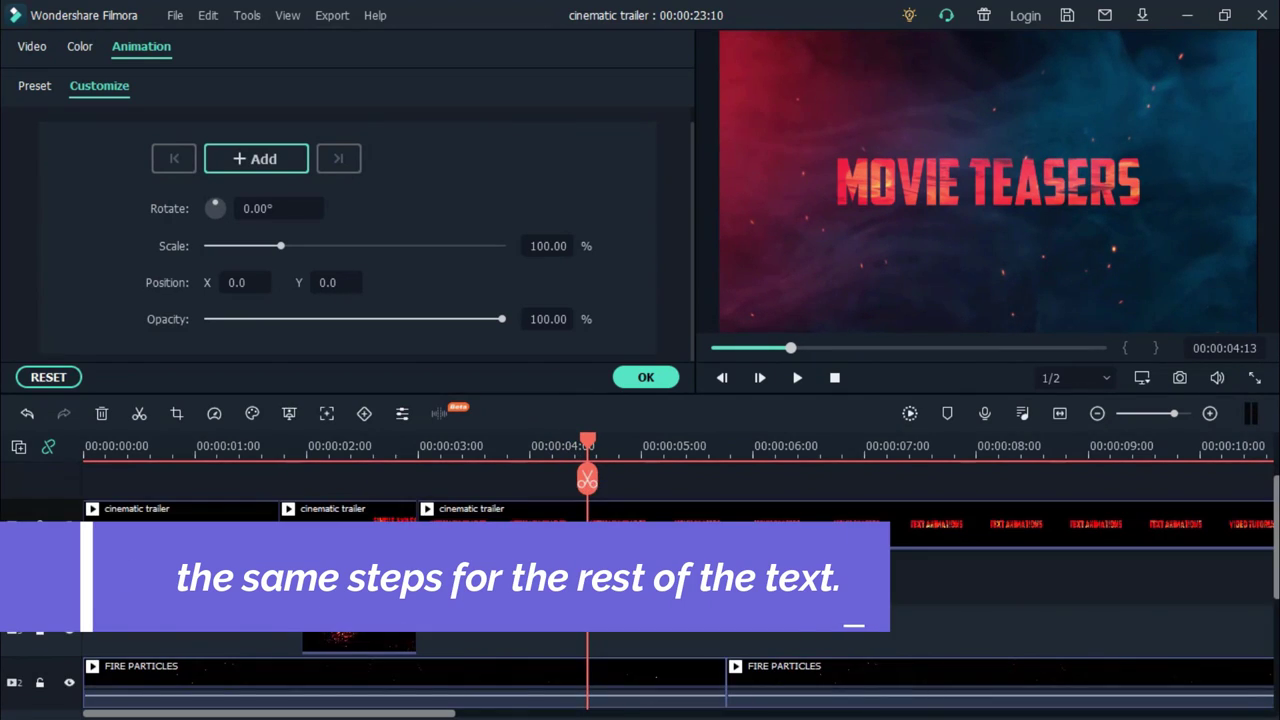
{"action": "left_click", "coordinate": [588, 482]}
Add a keyframe at 00:00:03:00 on the third cinematic trailer segment with the scale set to 400%.
{"action": "left_click_drag", "start_coordinate": [593, 439], "coordinate": [418, 458]}
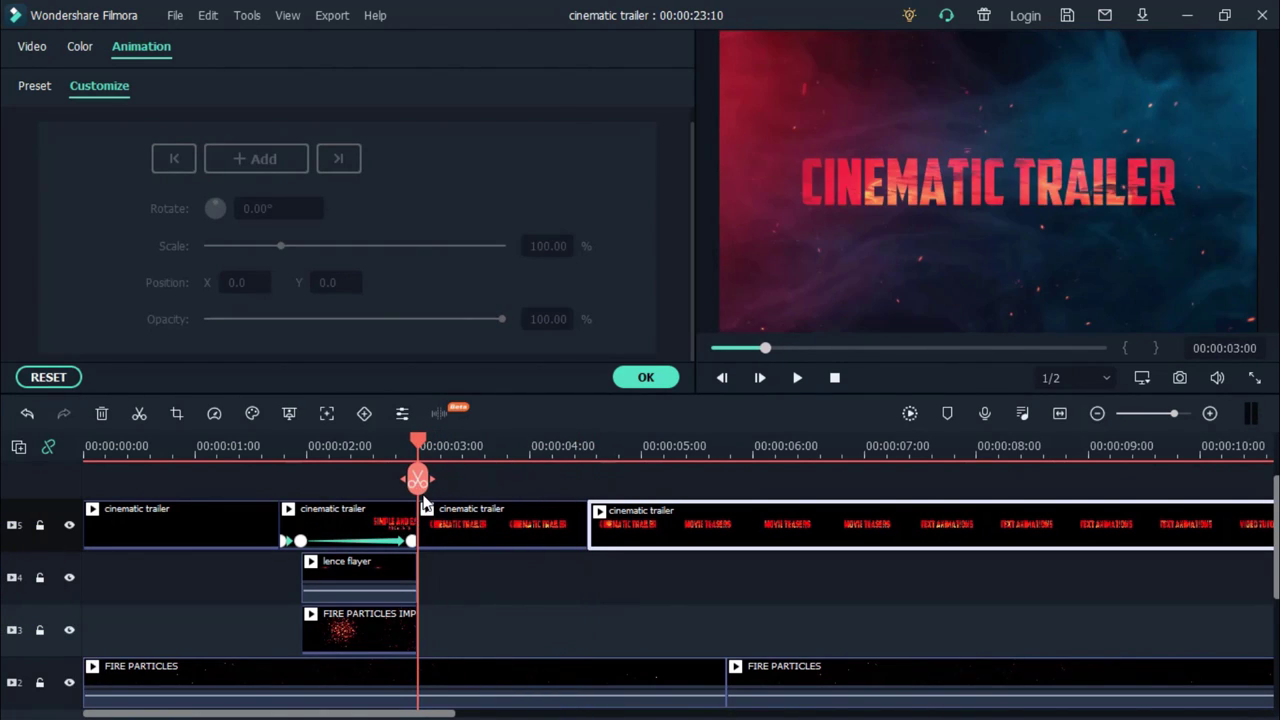
{"action": "left_click", "coordinate": [465, 530]}
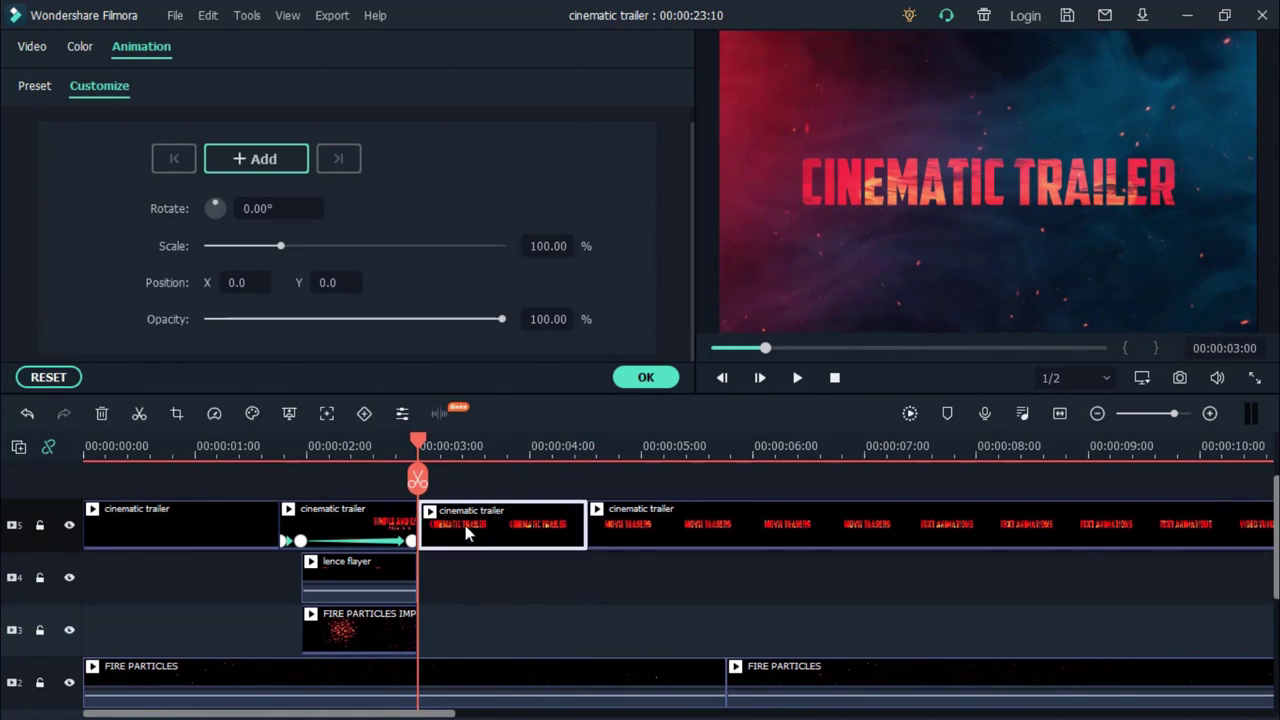
{"action": "left_click", "coordinate": [240, 162]}
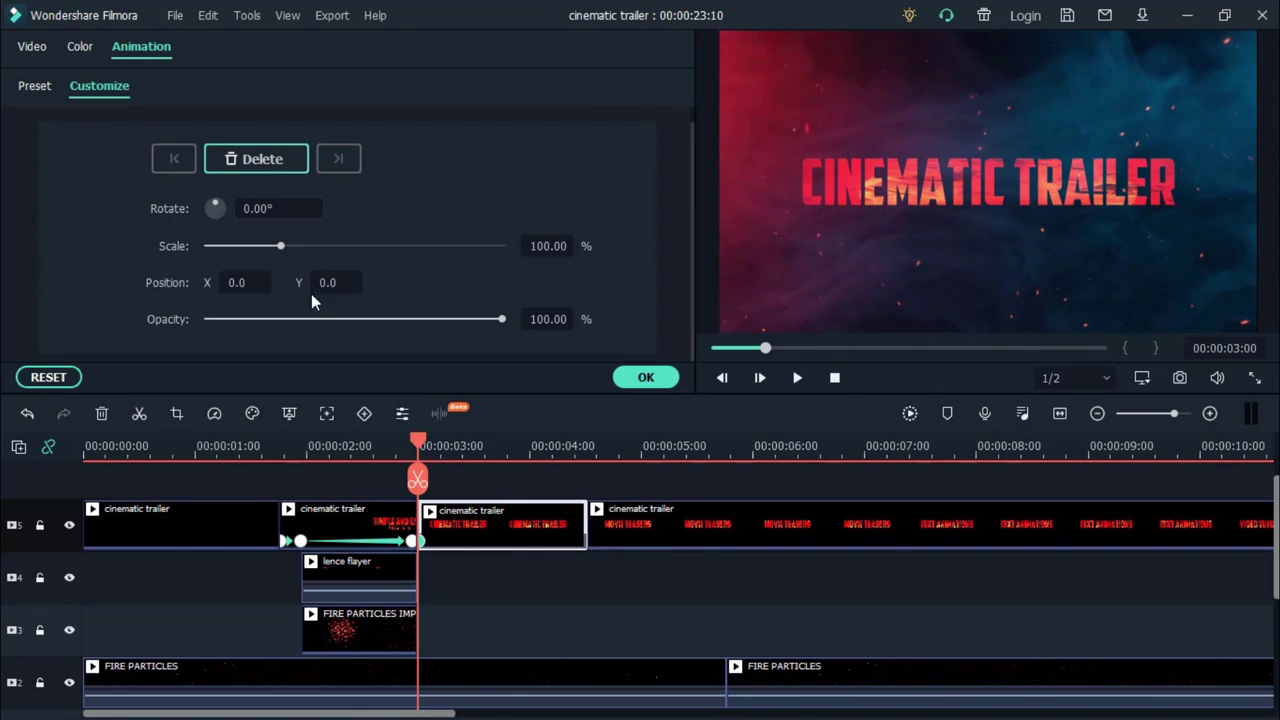
{"action": "left_click", "coordinate": [548, 246]}
{"action": "type", "text": "4"}
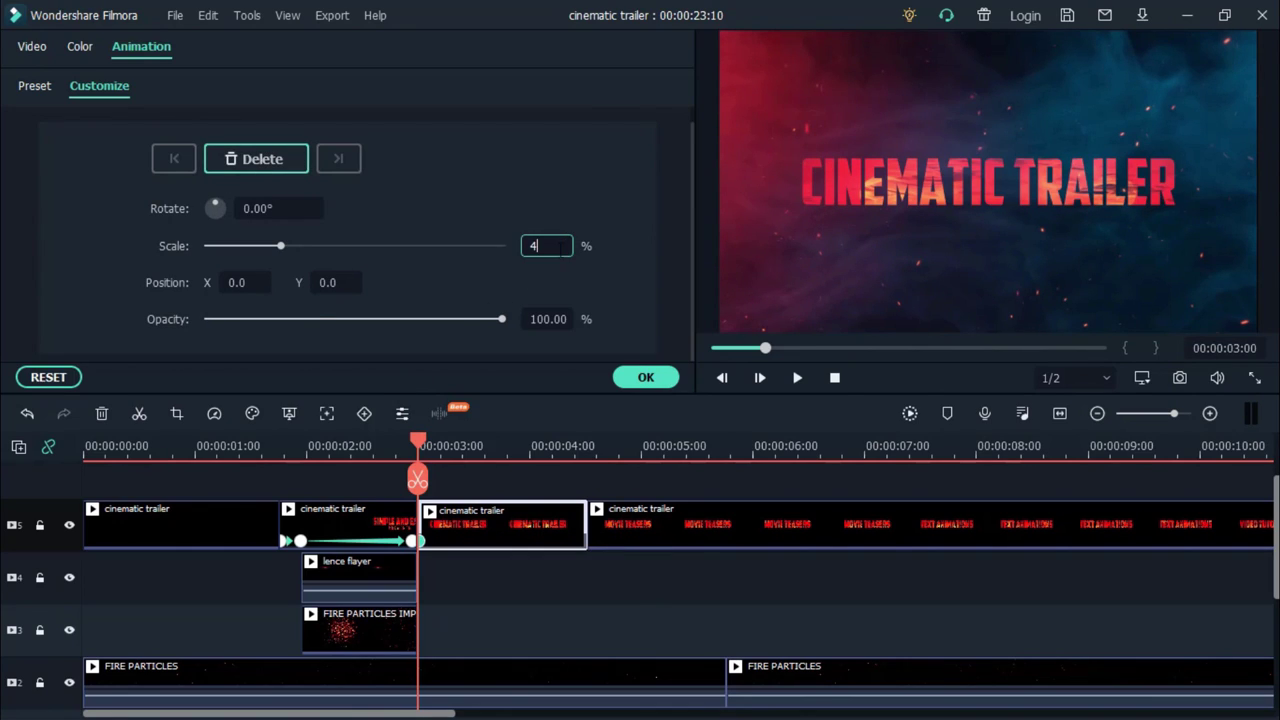
{"action": "key", "text": "Return"}
Add a keyframe at 00:00:03:00 on the second Smoke blue overlay segment with the scale set to 400%.
{"action": "scroll", "coordinate": [566, 517], "scroll_direction": "down", "scroll_amount": 3}
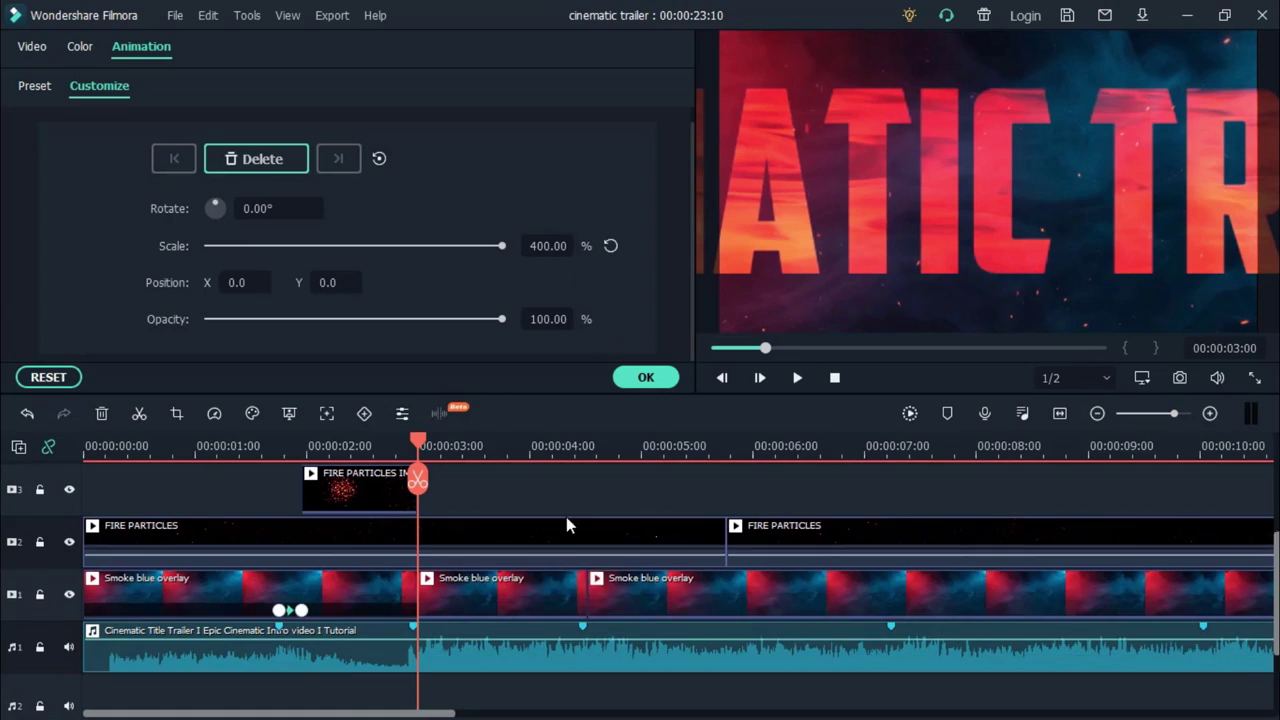
{"action": "left_click", "coordinate": [460, 612]}
{"action": "left_click", "coordinate": [272, 158]}
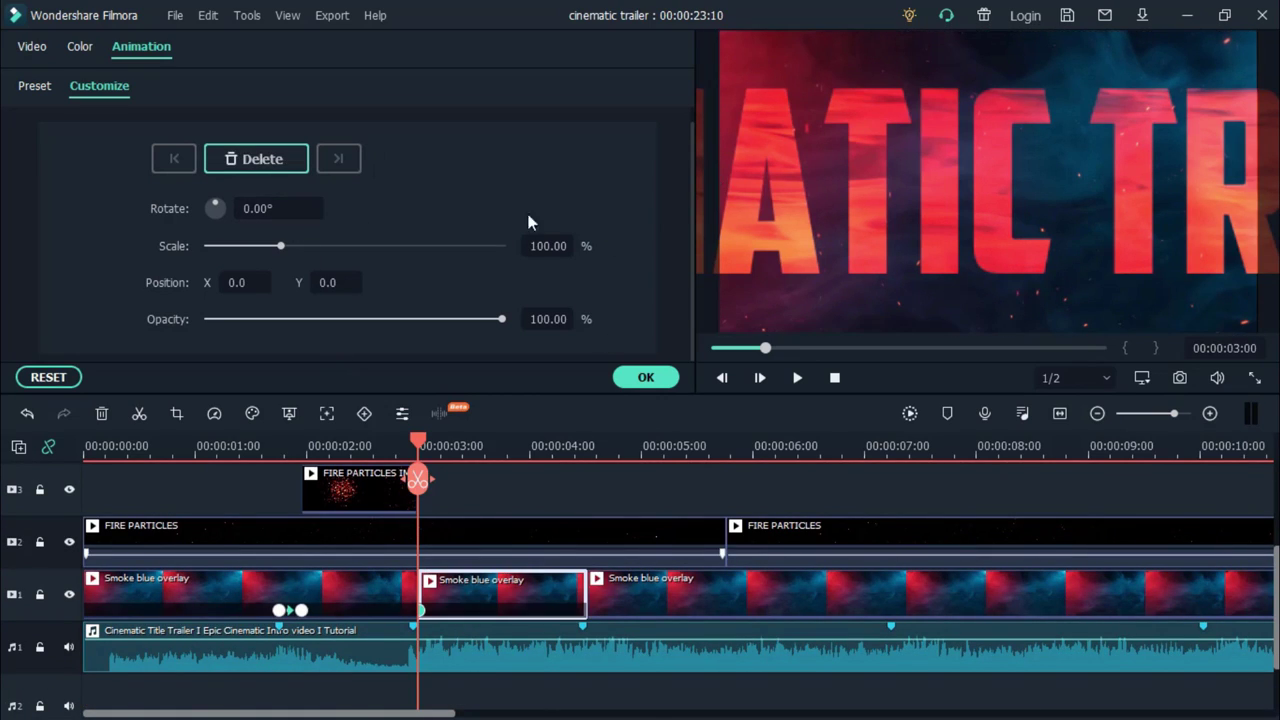
{"action": "left_click", "coordinate": [548, 245]}
{"action": "type", "text": "400"}
{"action": "key", "text": "Return"}
Add a keyframe at 00:00:03:05 on the third cinematic trailer segment with the scale reset to 100%.
{"action": "scroll", "coordinate": [393, 538], "scroll_direction": "up", "scroll_amount": 3}
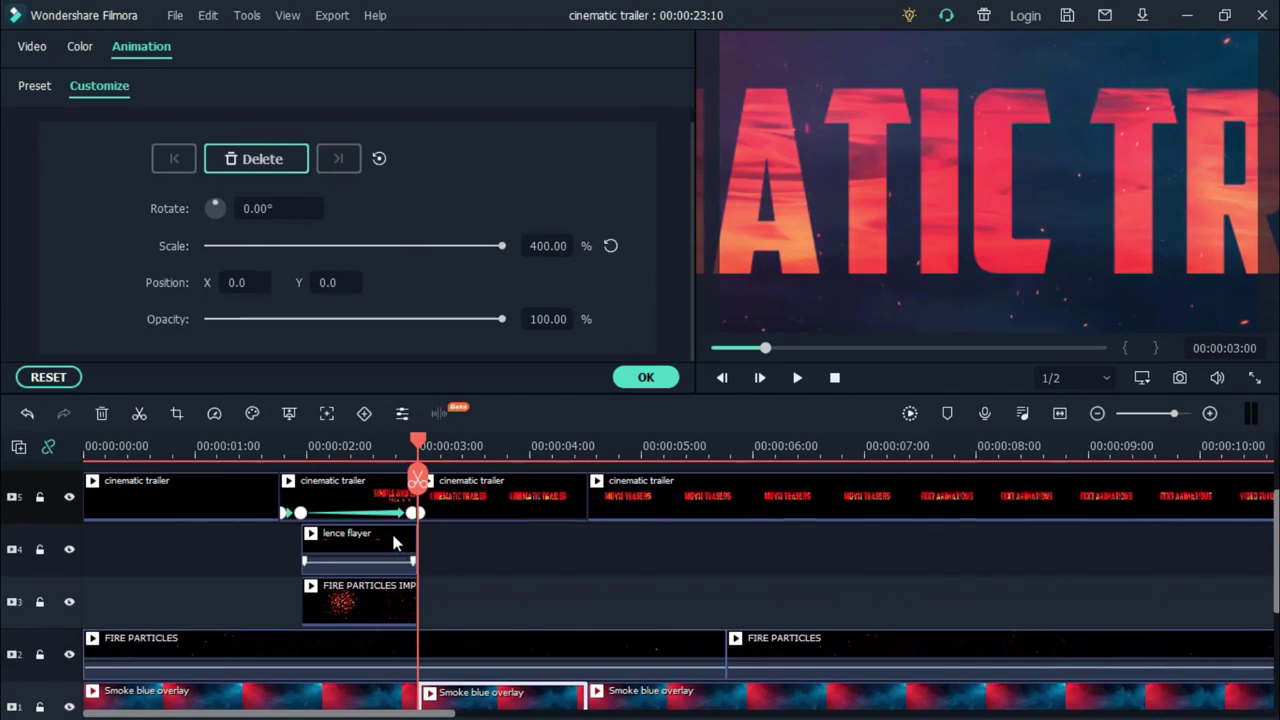
{"action": "scroll", "coordinate": [393, 540], "scroll_direction": "up", "scroll_amount": 2}
{"action": "left_click", "coordinate": [69, 540]}
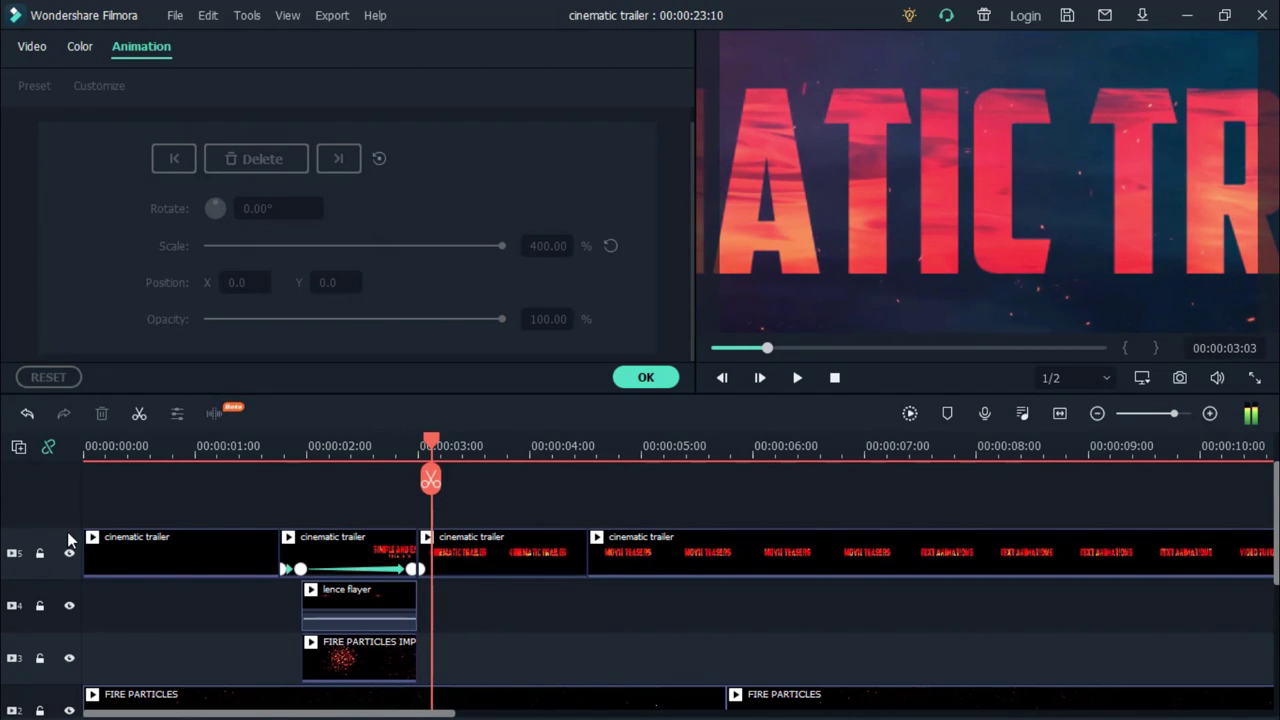
{"action": "left_click", "coordinate": [471, 553]}
{"action": "left_click", "coordinate": [610, 245]}
Reset the second Smoke blue overlay segment's scale to 100% in a keyframe at 00:00:03:05.
{"action": "scroll", "coordinate": [508, 573], "scroll_direction": "down", "scroll_amount": 2}
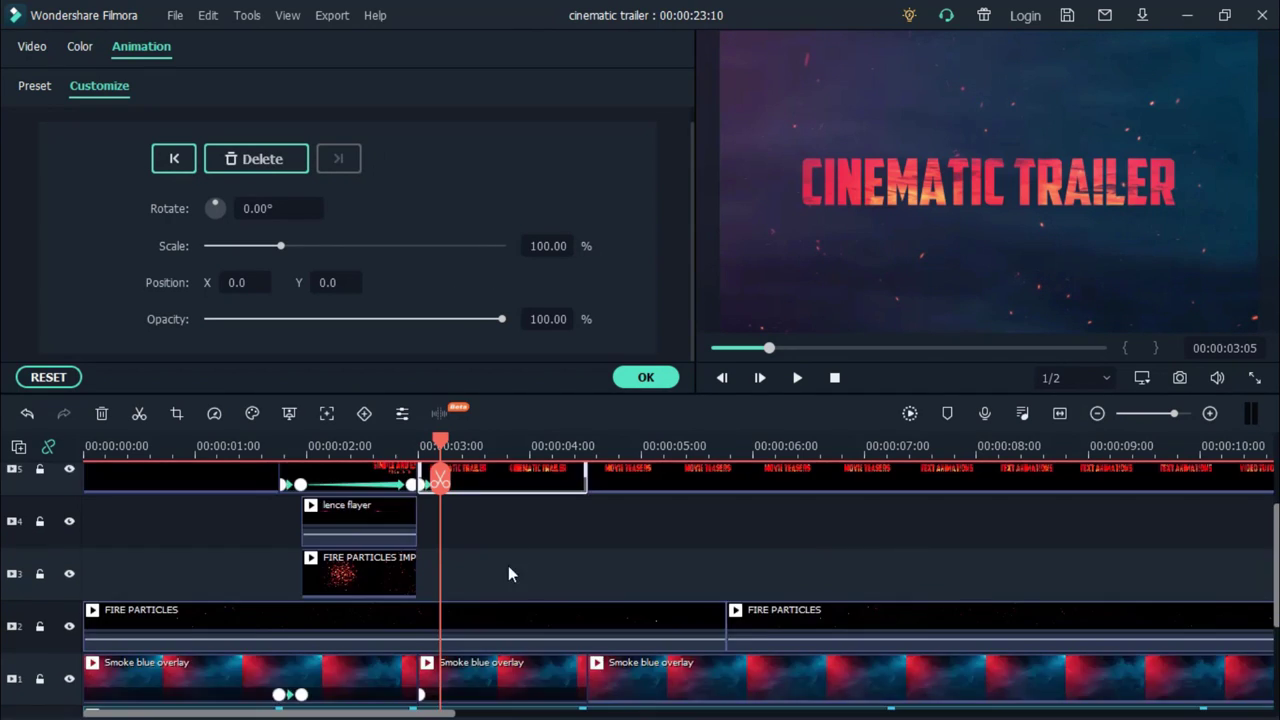
{"action": "scroll", "coordinate": [508, 573], "scroll_direction": "down", "scroll_amount": 1}
{"action": "left_click", "coordinate": [471, 624]}
{"action": "left_click", "coordinate": [610, 245]}
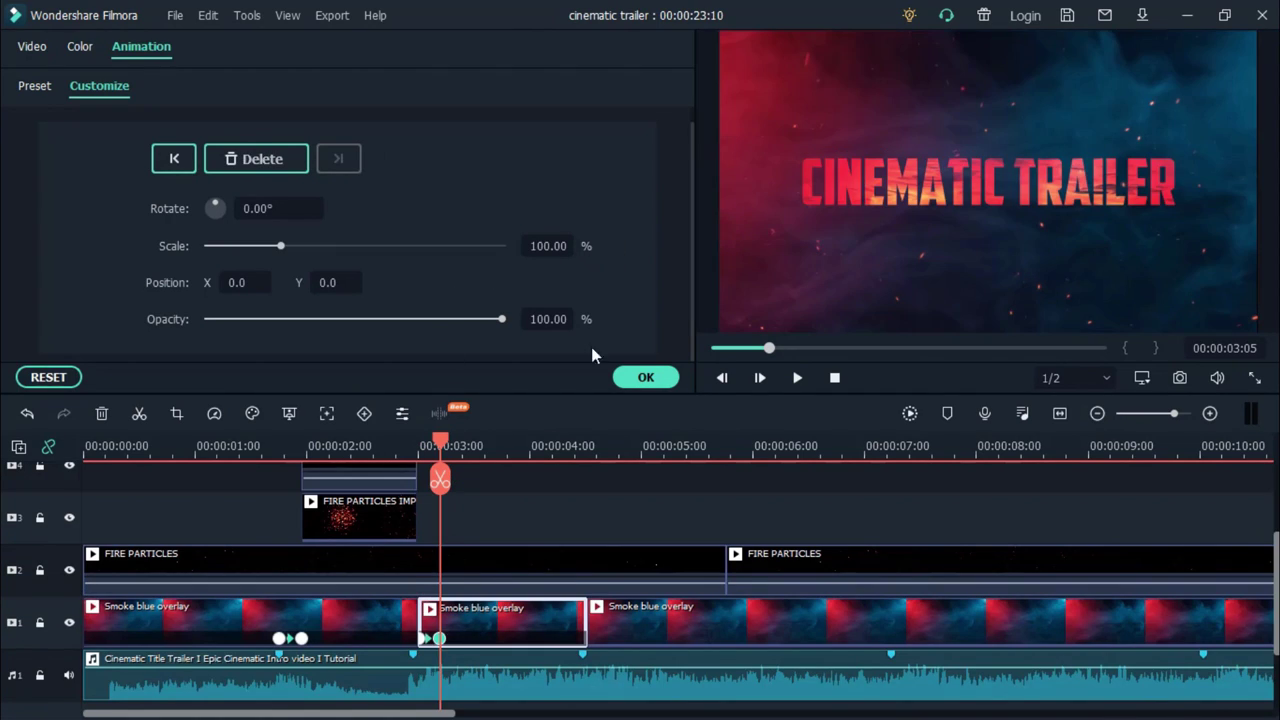
Add a keyframe at 00:00:04:12 at the end of the third cinematic trailer segment with the scale set to 85%.
{"action": "scroll", "coordinate": [522, 483], "scroll_direction": "up", "scroll_amount": 3}
{"action": "left_click_drag", "start_coordinate": [442, 447], "coordinate": [586, 447]}
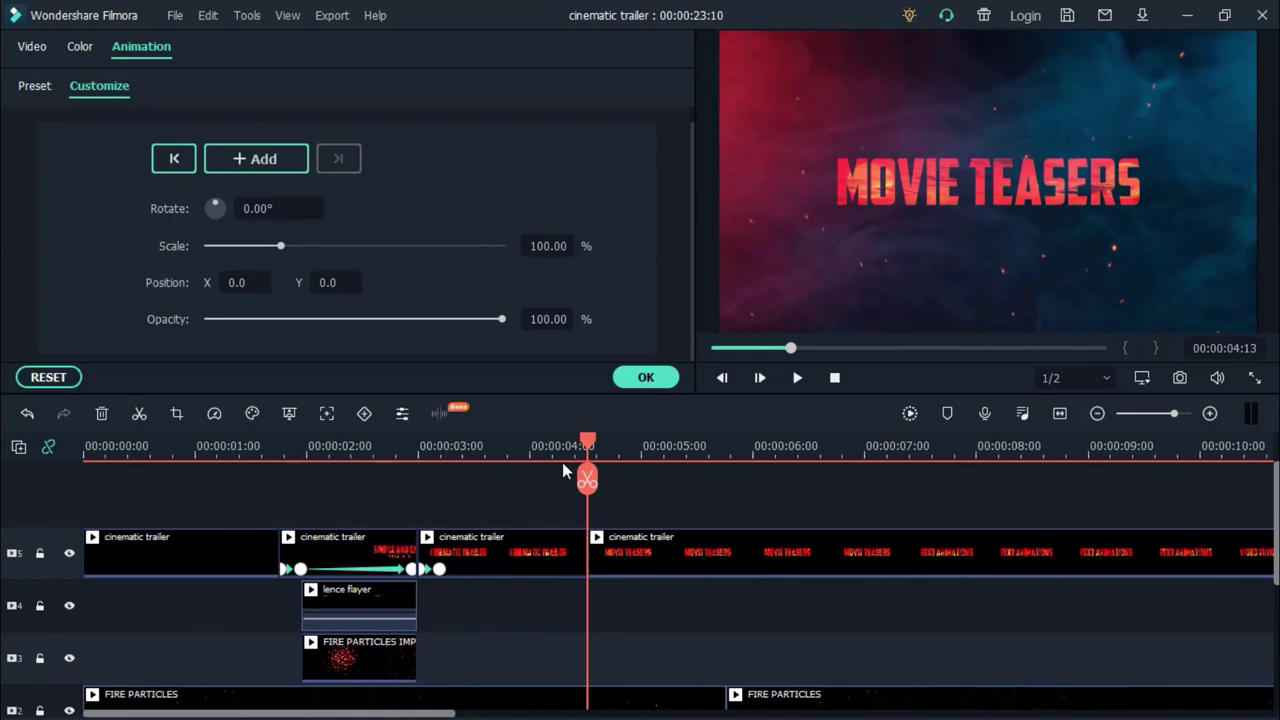
{"action": "key", "text": "Left"}
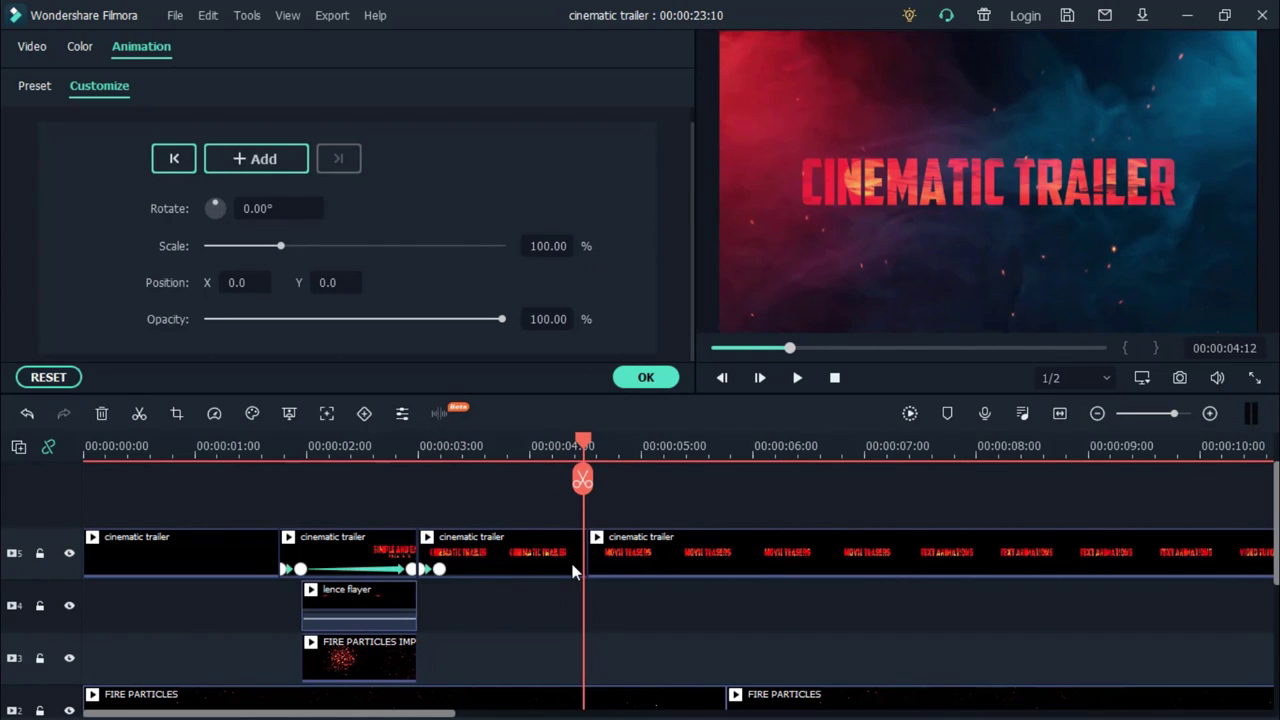
{"action": "left_click", "coordinate": [535, 548]}
{"action": "left_click", "coordinate": [266, 158]}
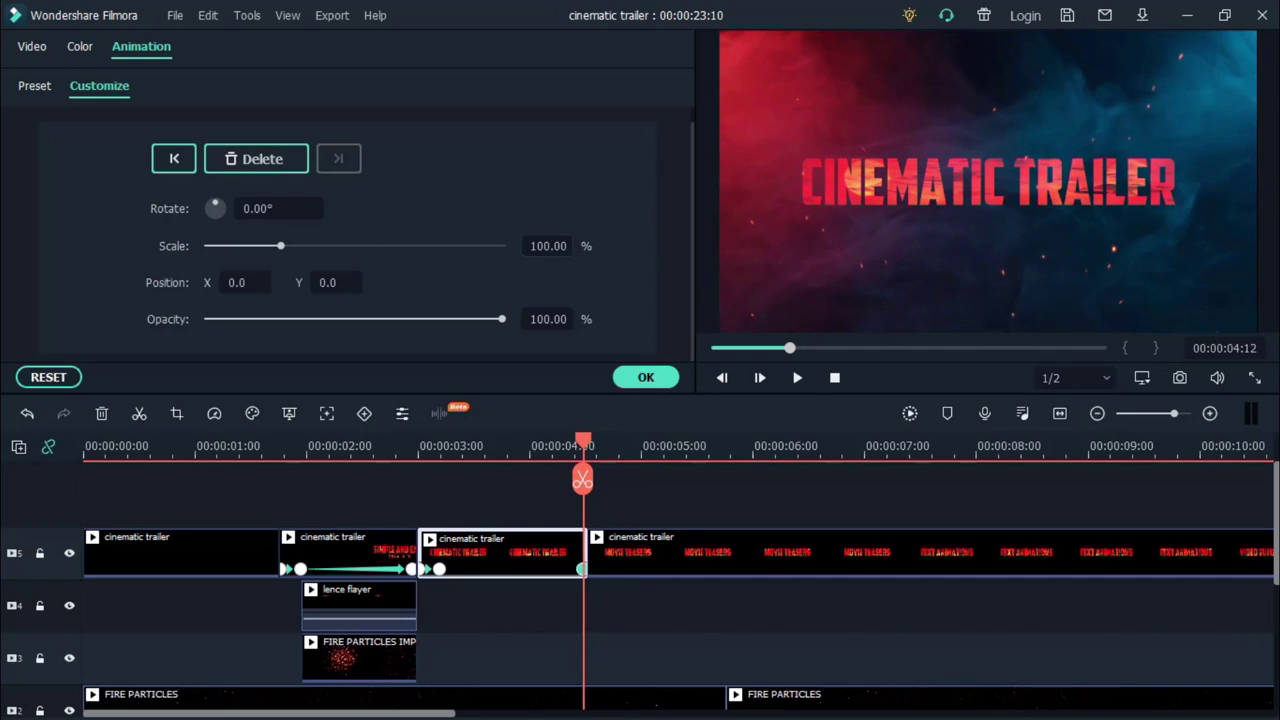
{"action": "left_click", "coordinate": [563, 246]}
{"action": "type", "text": "85"}
{"action": "key", "text": "Return"}
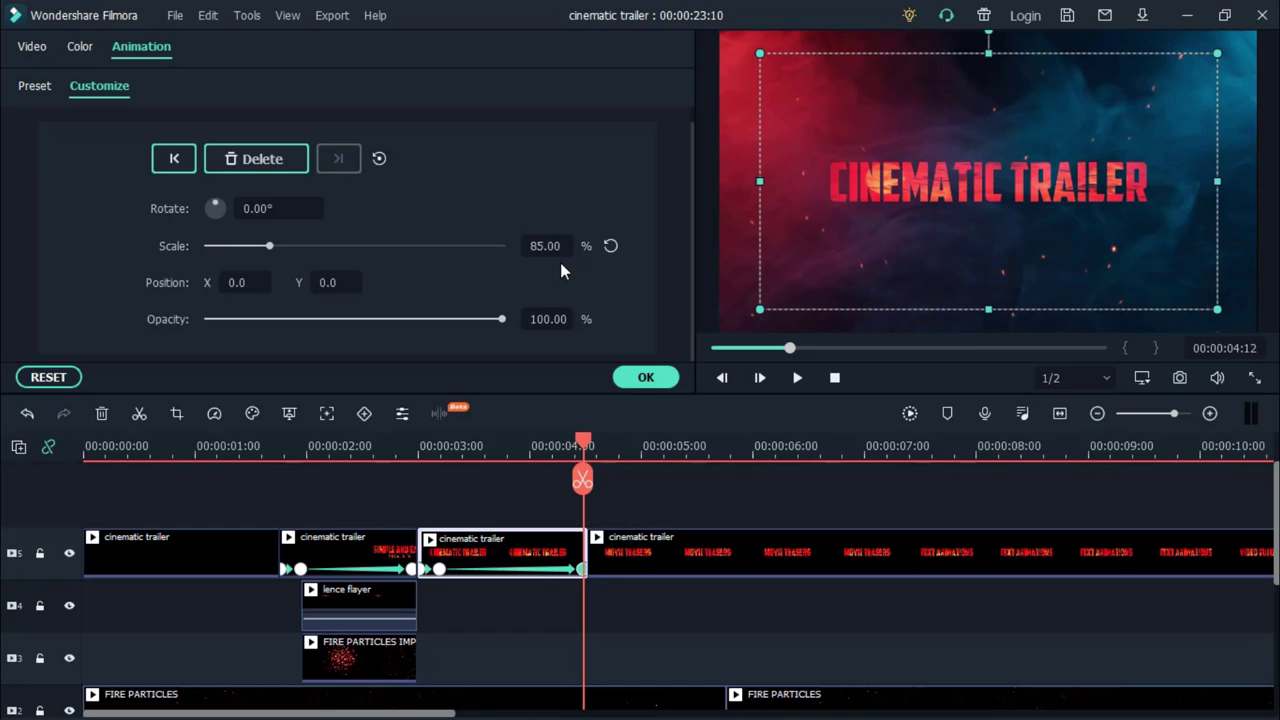
Copy the lence flayer and FIRE PARTICLES IMPACT clips and paste the copies on their tracks at 00:00:03:05.
{"action": "scroll", "coordinate": [427, 570], "scroll_direction": "down", "scroll_amount": 3}
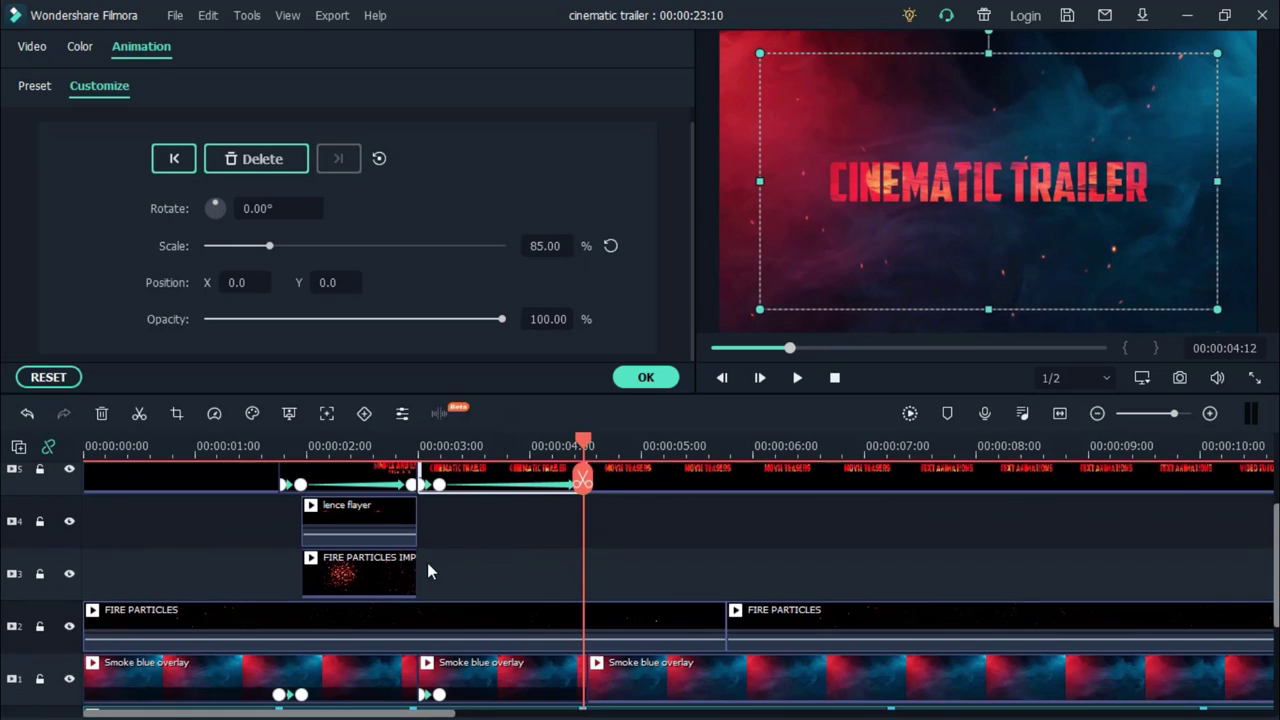
{"action": "left_click", "coordinate": [474, 551]}
{"action": "left_click_drag", "start_coordinate": [440, 588], "coordinate": [334, 547]}
{"action": "right_click", "coordinate": [331, 547]}
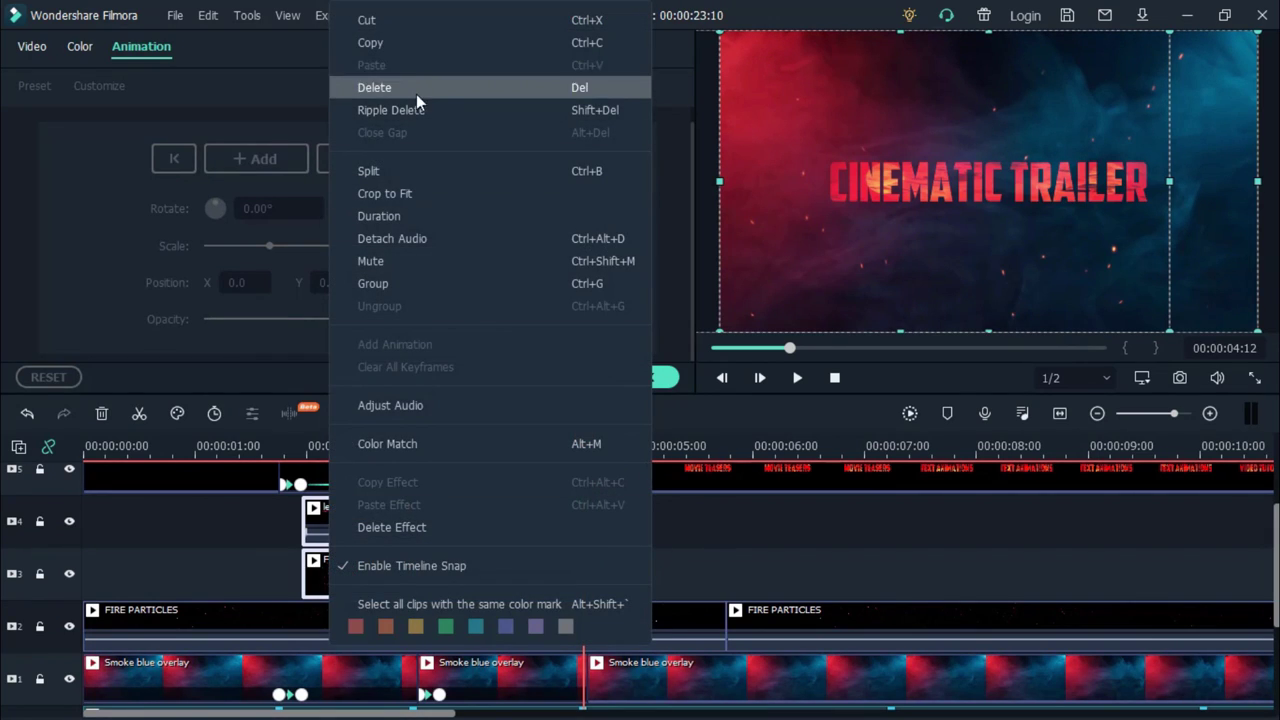
{"action": "left_click", "coordinate": [416, 44]}
{"action": "left_click", "coordinate": [68, 572]}
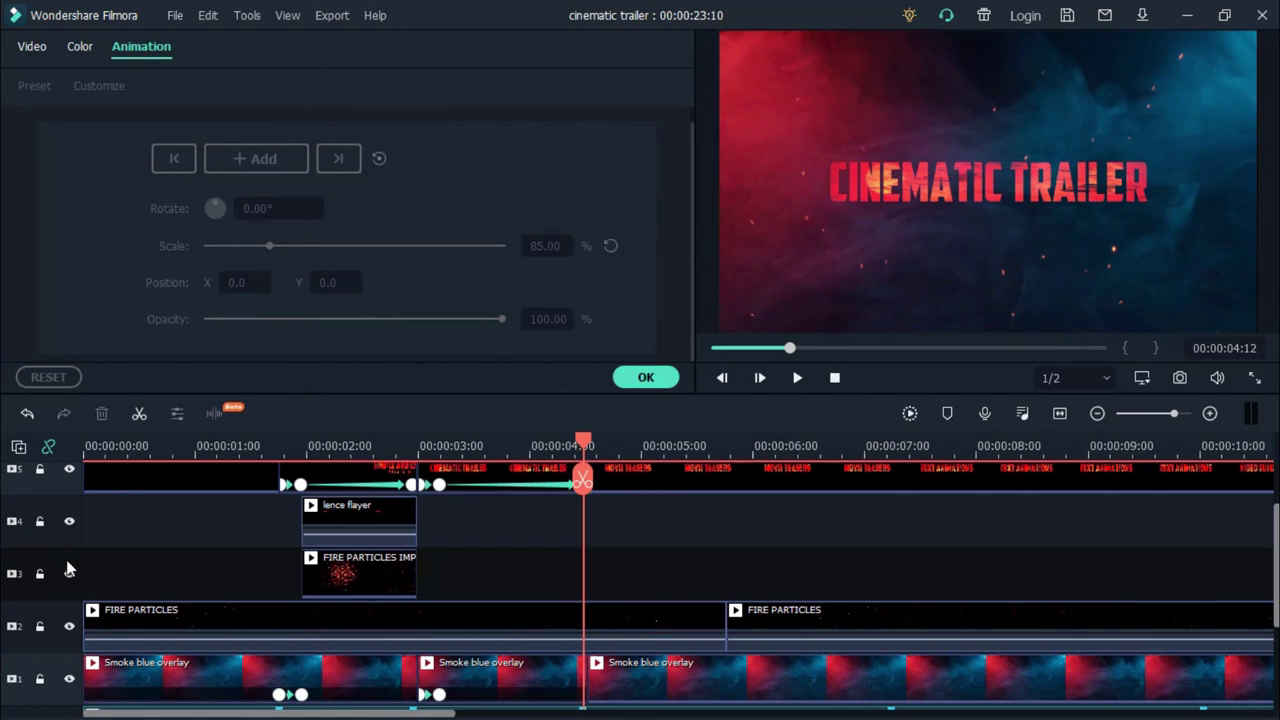
{"action": "left_click_drag", "start_coordinate": [585, 443], "coordinate": [445, 450]}
{"action": "scroll", "coordinate": [476, 517], "scroll_direction": "up", "scroll_amount": 2}
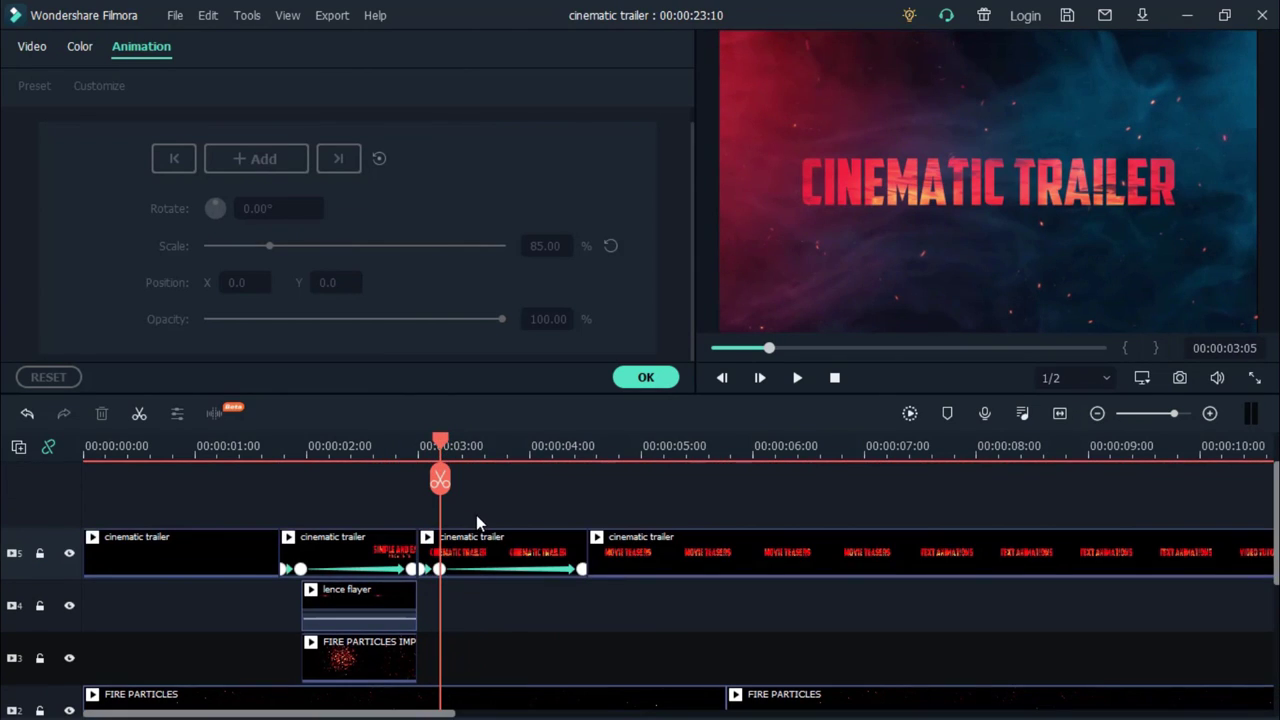
{"action": "right_click", "coordinate": [443, 664]}
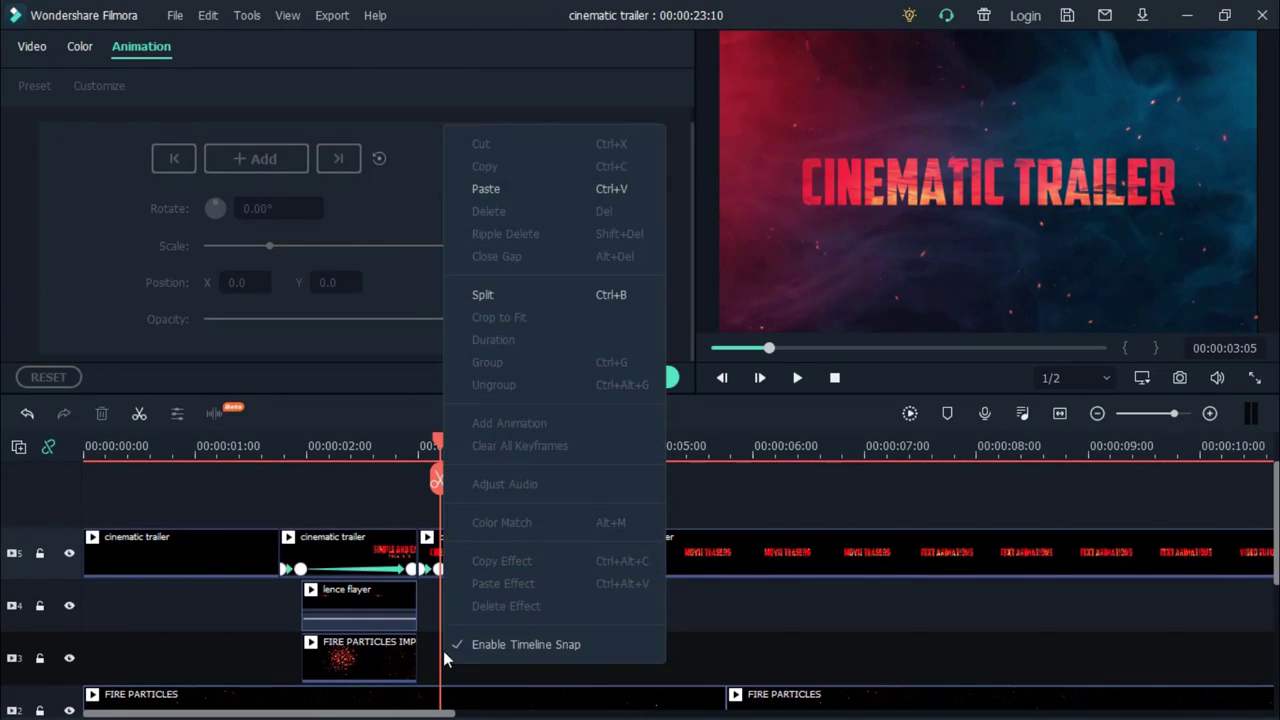
{"action": "left_click", "coordinate": [529, 186]}
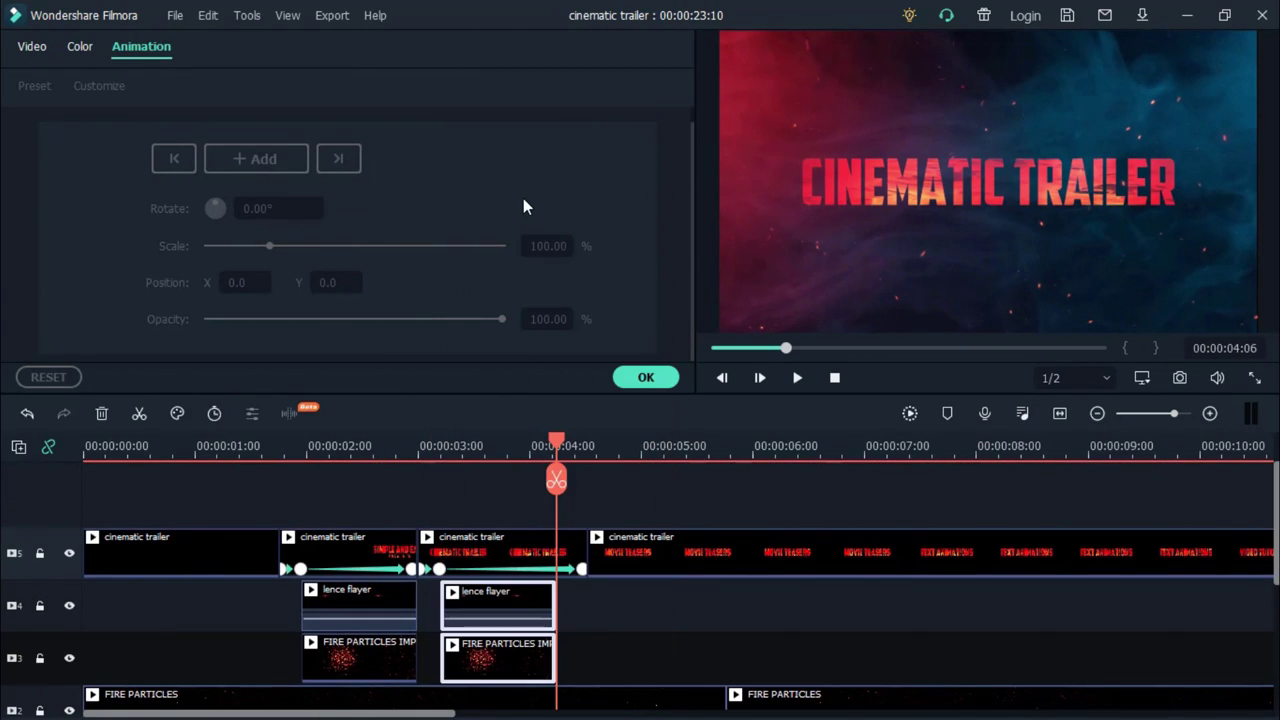
Extend the pasted FIRE PARTICLES IMPACT and lence flayer clips to the end of the third cinematic trailer segment.
{"action": "left_click", "coordinate": [564, 650]}
{"action": "left_click", "coordinate": [538, 661]}
{"action": "left_click_drag", "start_coordinate": [556, 655], "coordinate": [586, 663]}
{"action": "left_click", "coordinate": [552, 600]}
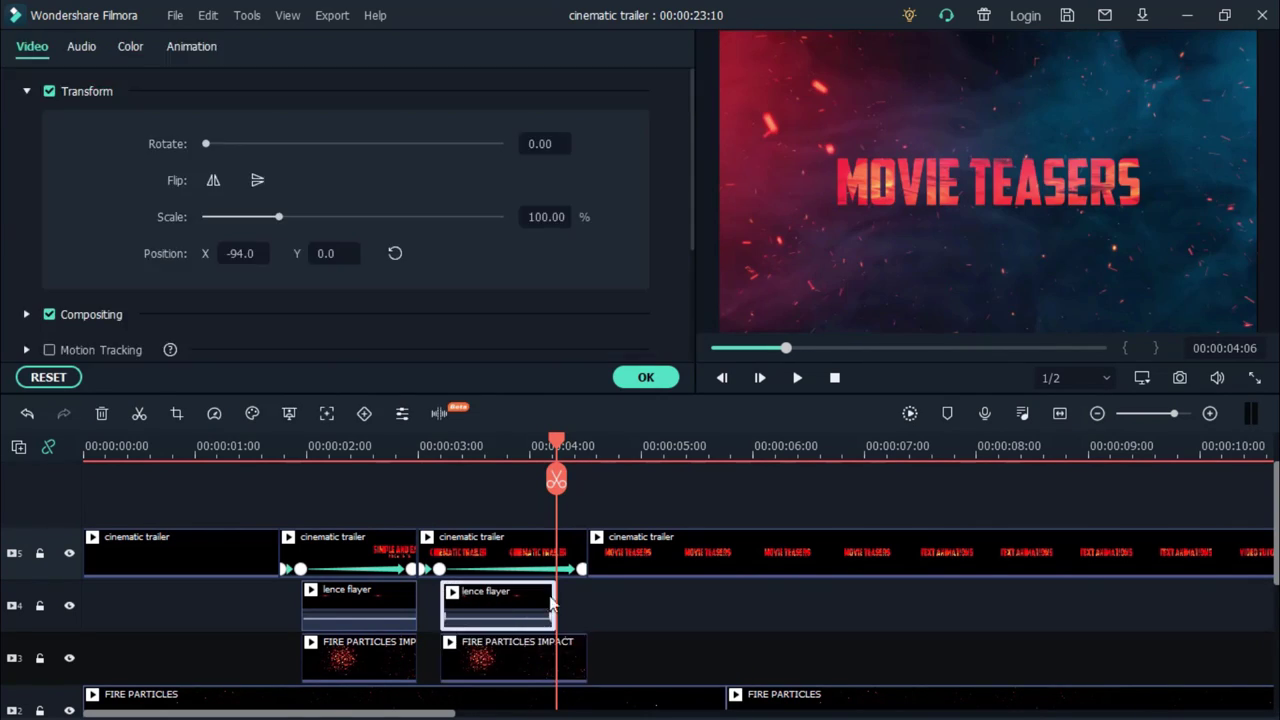
{"action": "left_click_drag", "start_coordinate": [552, 600], "coordinate": [598, 609]}
{"action": "mouse_move", "coordinate": [440, 605]}
{"action": "left_mouse_down"}
{"action": "mouse_move", "coordinate": [501, 597]}
{"action": "mouse_move", "coordinate": [465, 600]}
{"action": "left_mouse_up"}
{"action": "left_click_drag", "start_coordinate": [607, 600], "coordinate": [587, 600]}
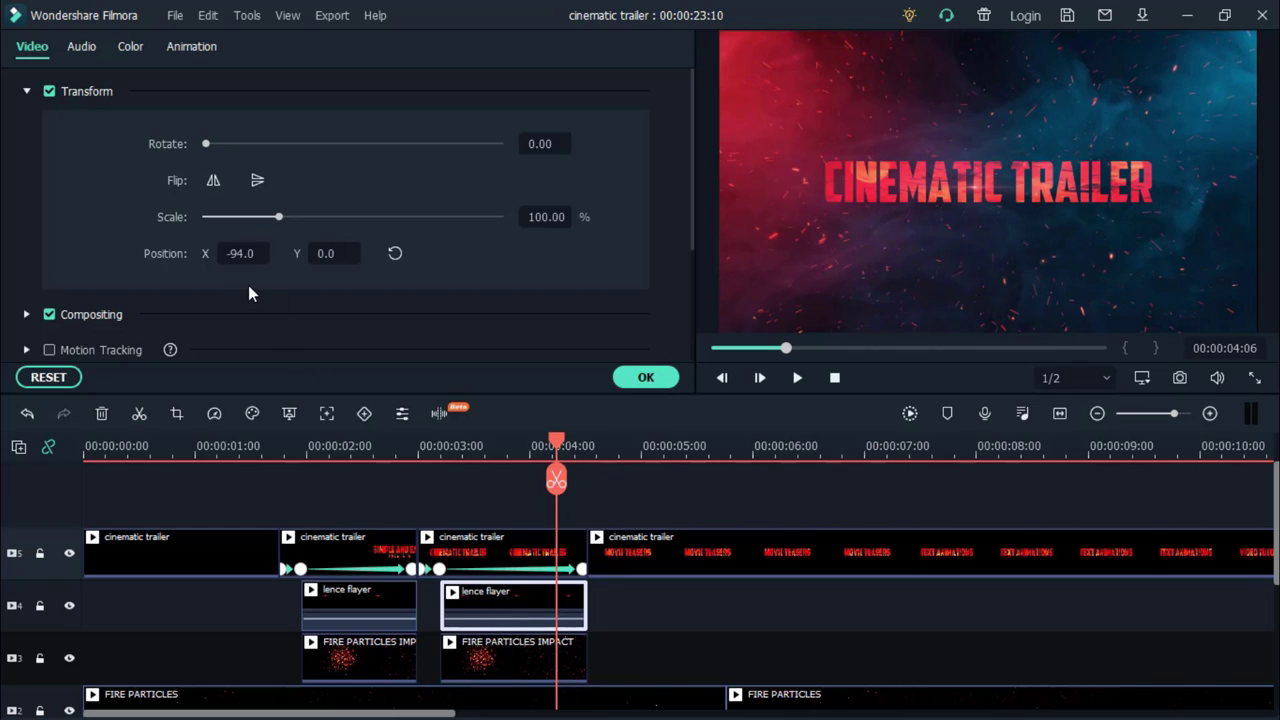
Reposition the second lence flayer clip to X -81 and Y -18, checking it at 00:00:03:06.
{"action": "left_click", "coordinate": [395, 254]}
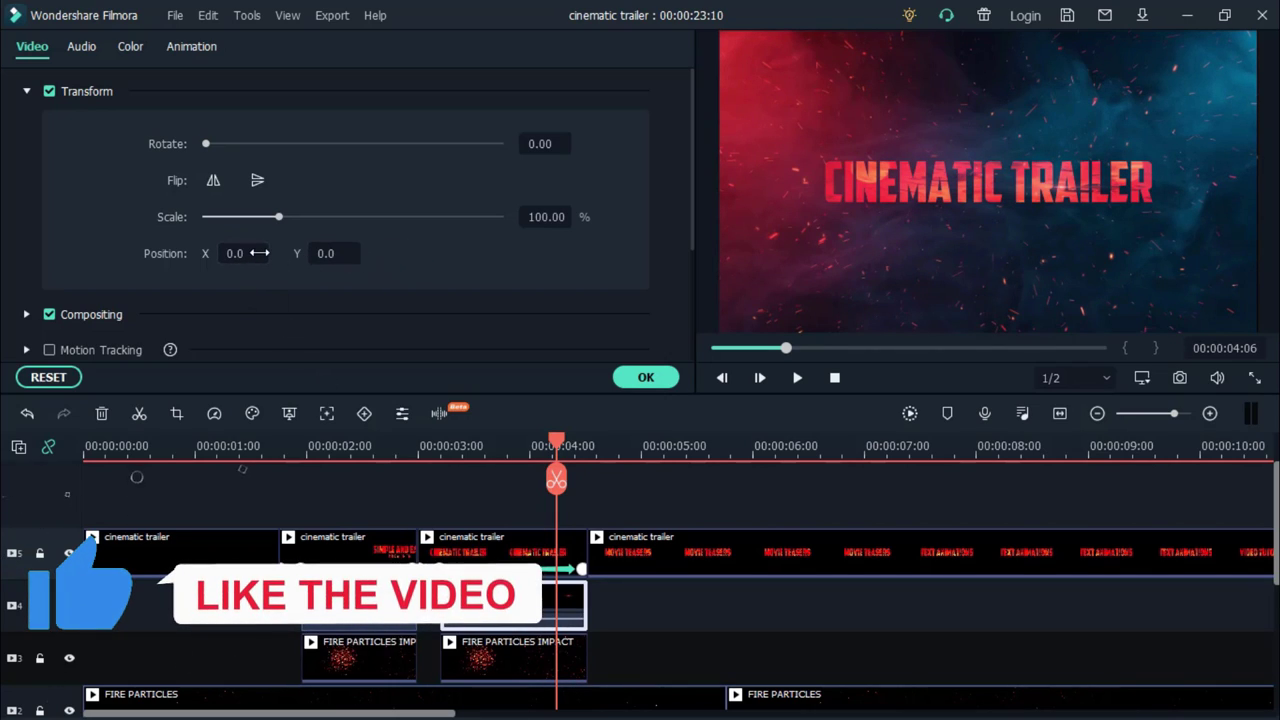
{"action": "left_click_drag", "start_coordinate": [309, 264], "coordinate": [286, 256]}
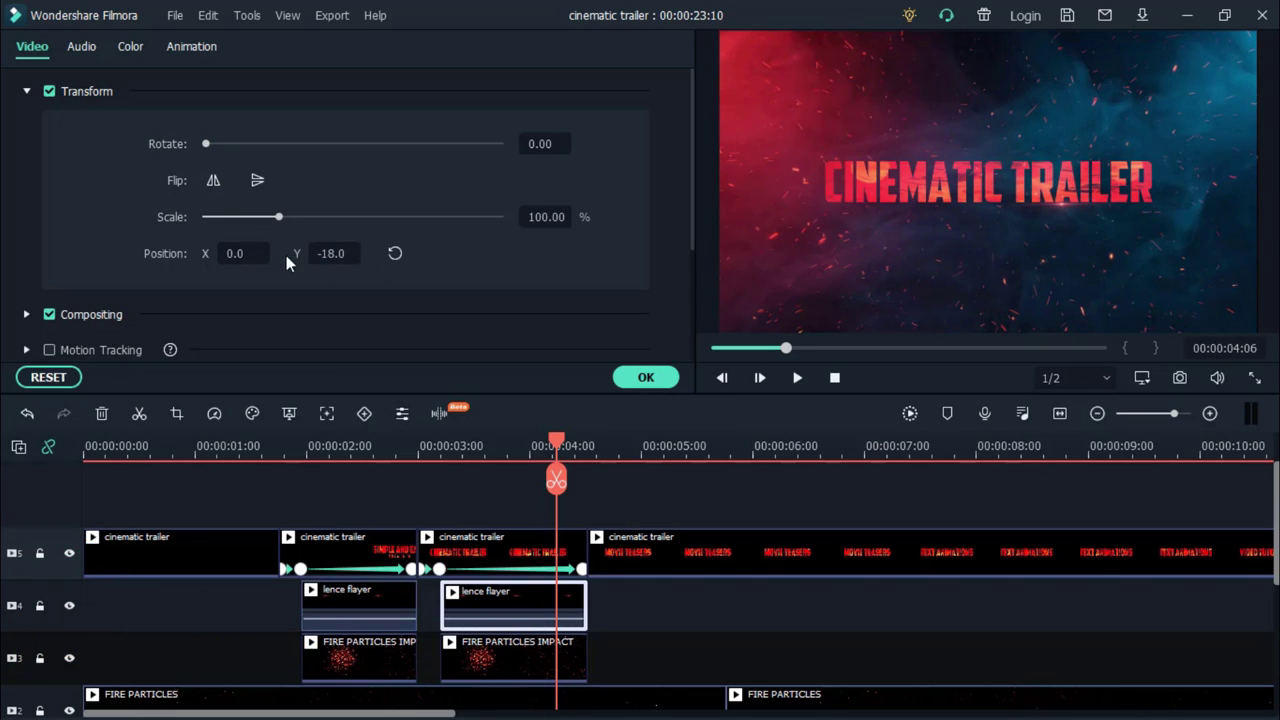
{"action": "left_click", "coordinate": [263, 262]}
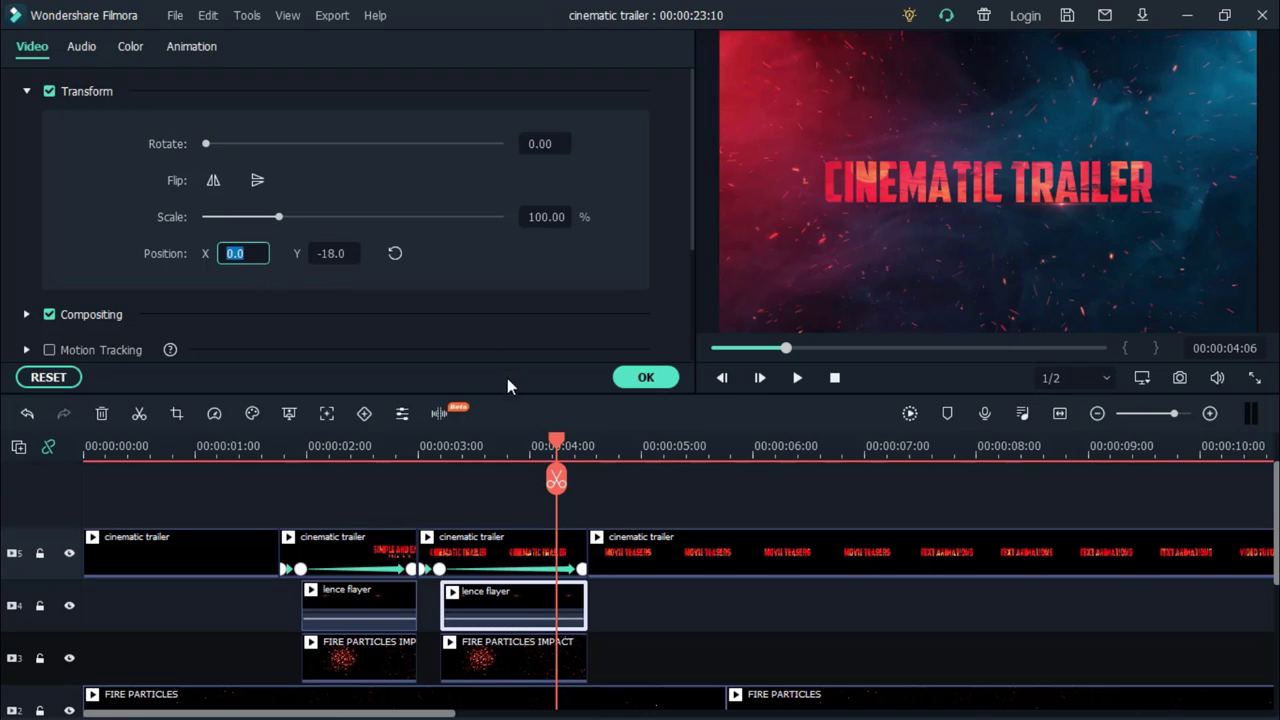
{"action": "left_click_drag", "start_coordinate": [552, 441], "coordinate": [478, 454]}
{"action": "left_click_drag", "start_coordinate": [462, 456], "coordinate": [446, 451]}
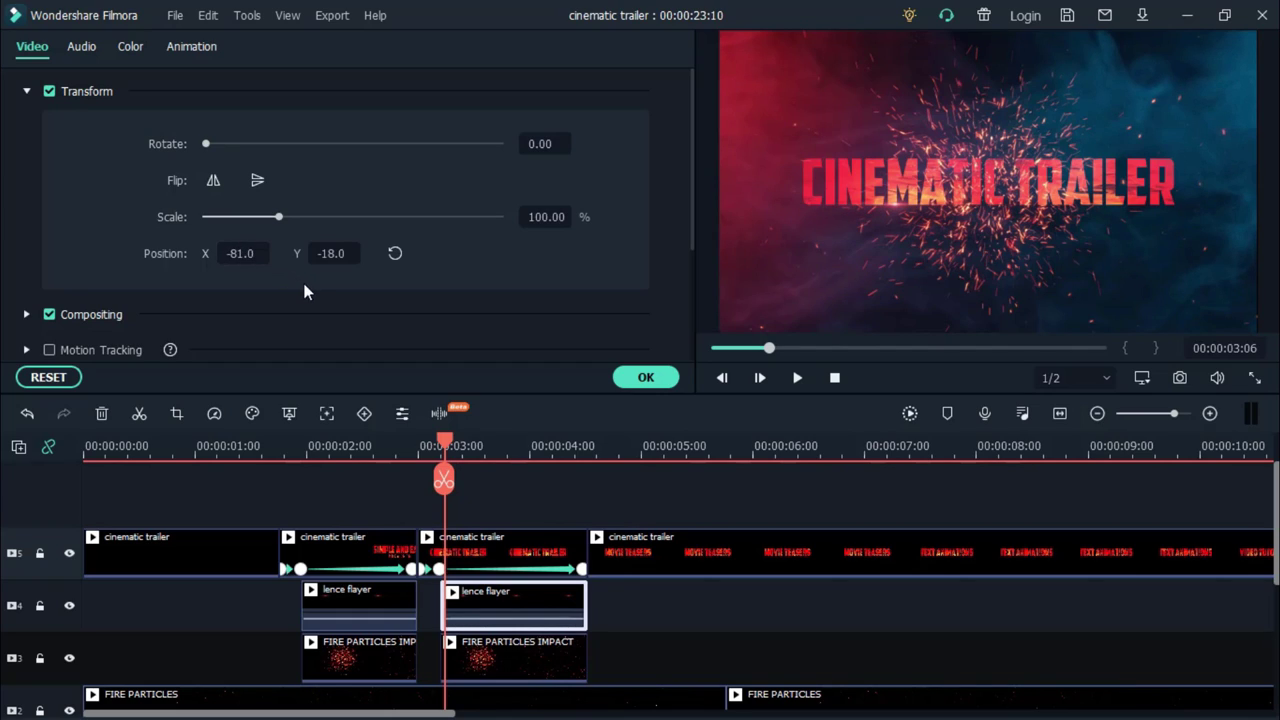
Move the playhead from the start of the MOVIE TEASERS title to the next music marker.
{"action": "left_click", "coordinate": [590, 475]}
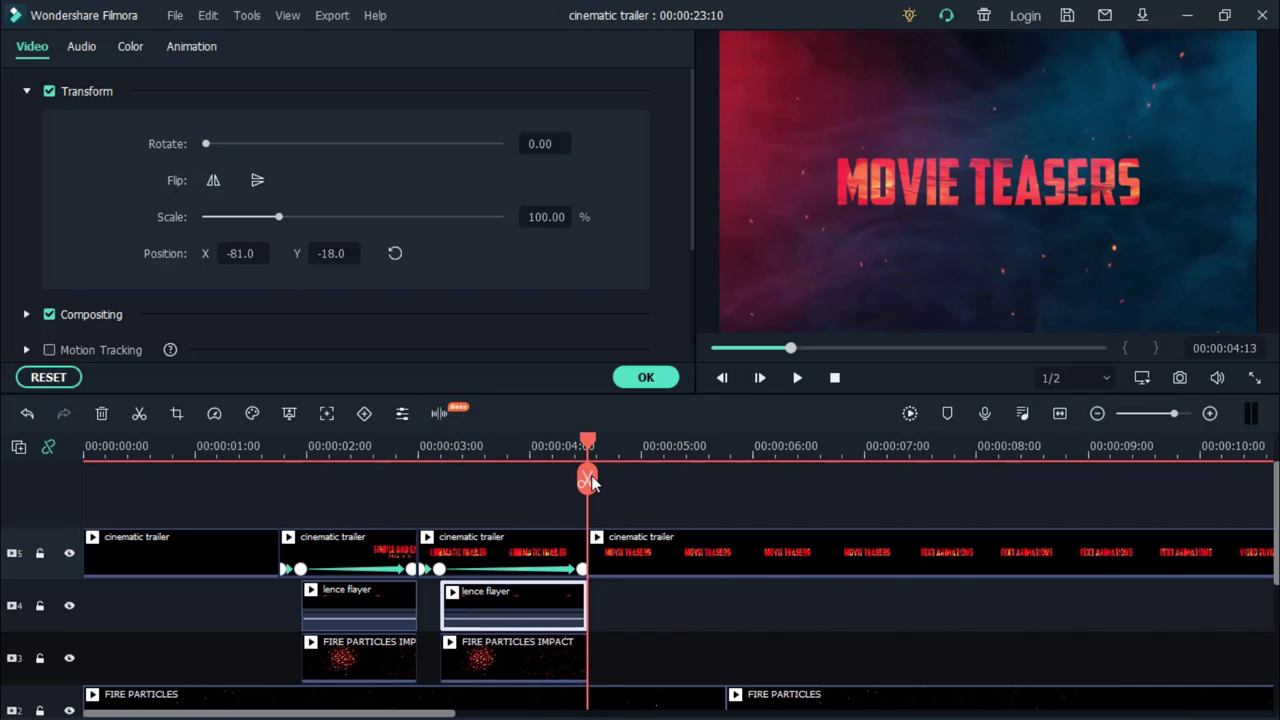
{"action": "scroll", "coordinate": [660, 495], "scroll_direction": "down", "scroll_amount": 3}
{"action": "left_click_drag", "start_coordinate": [590, 450], "coordinate": [896, 526]}
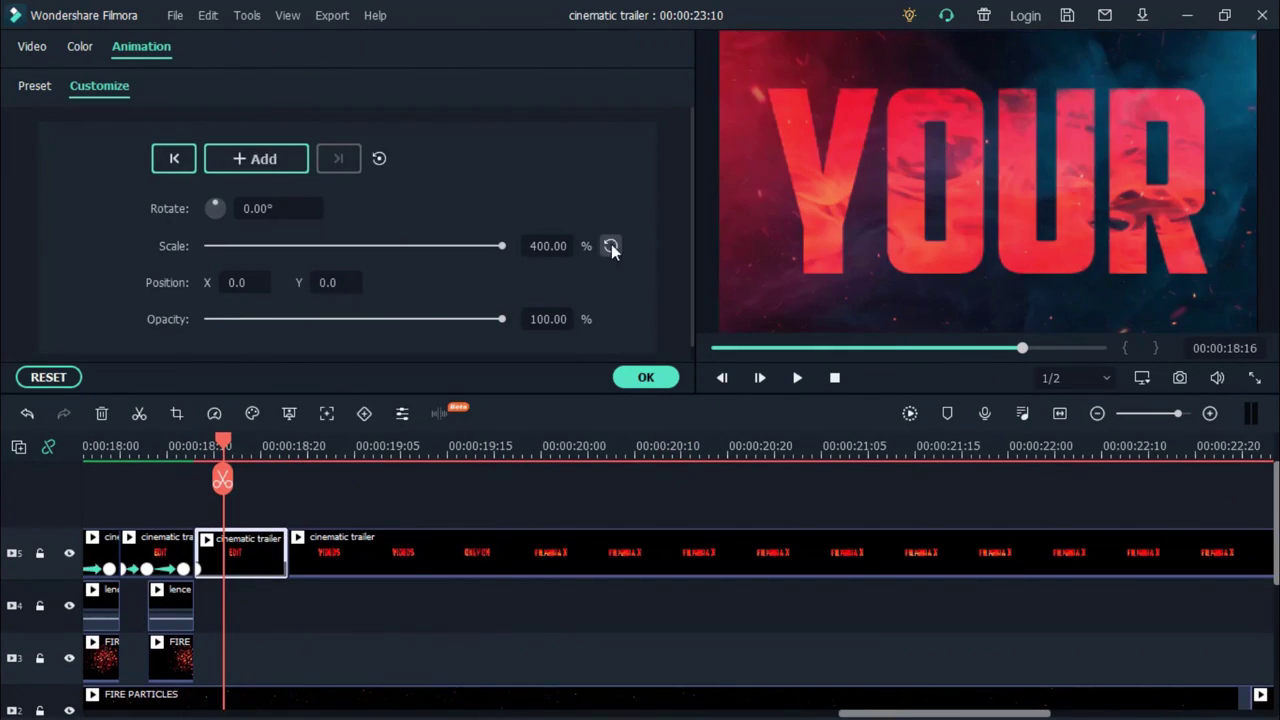
Add scale keyframes to the VIDEOS title segment and paste the flare and particle impact clips at 00:00:19:01.
{"action": "left_click", "coordinate": [281, 448]}
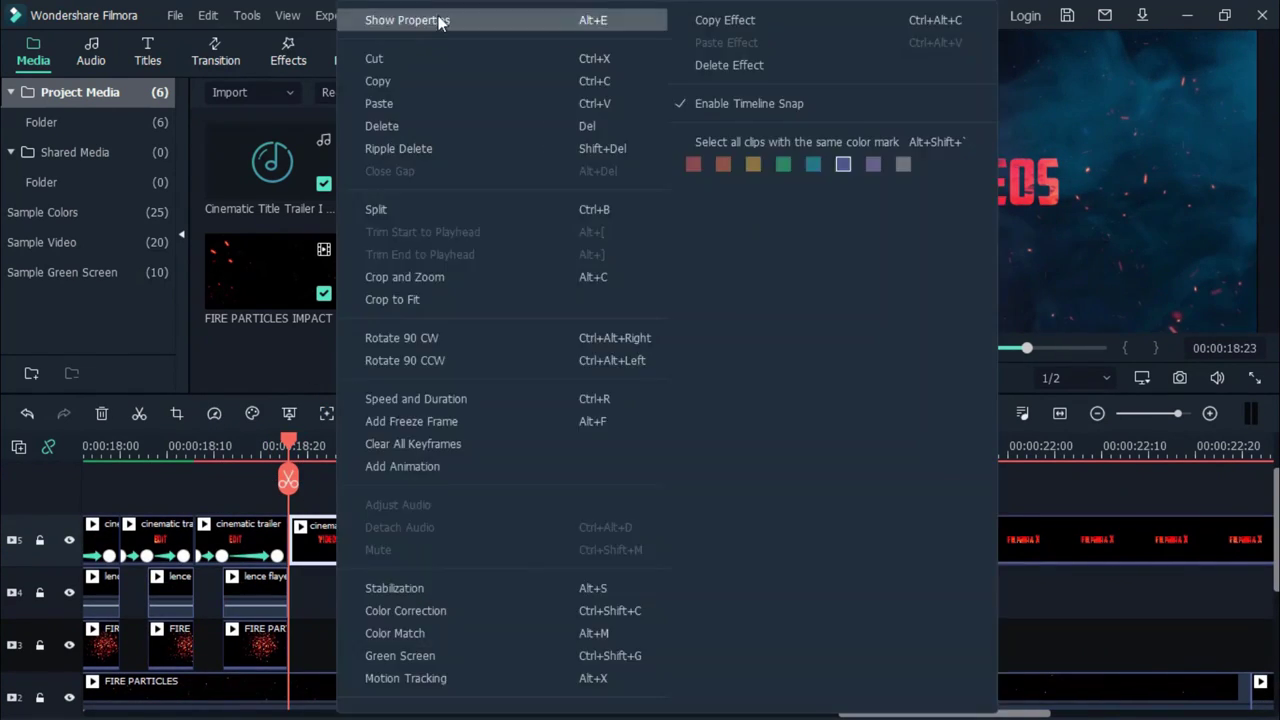
{"action": "left_click", "coordinate": [443, 20]}
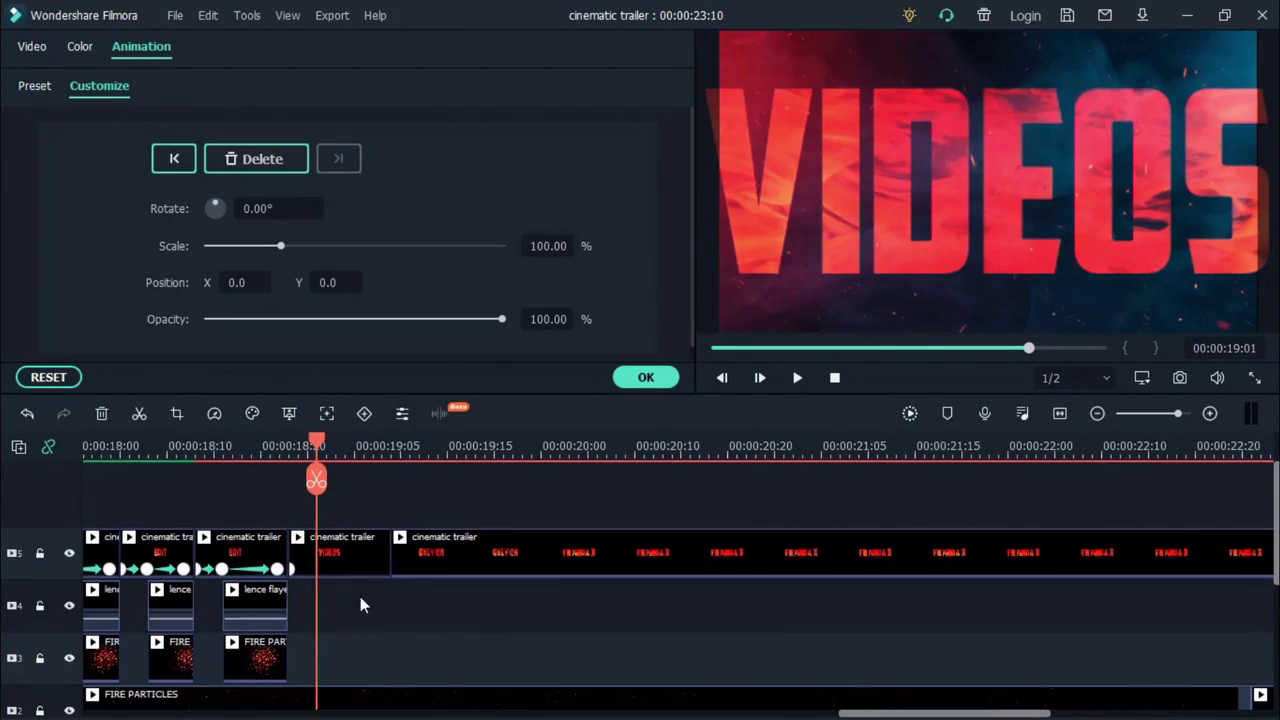
{"action": "left_click", "coordinate": [386, 448]}
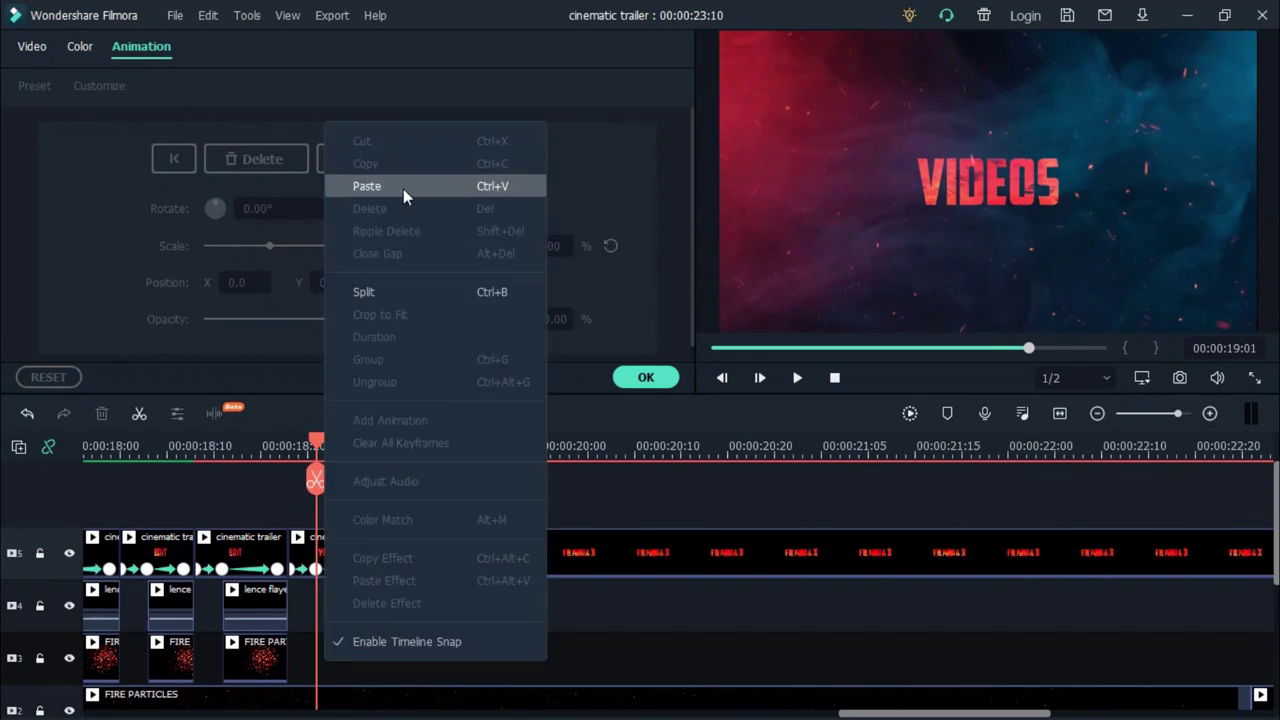
{"action": "left_click", "coordinate": [403, 189]}
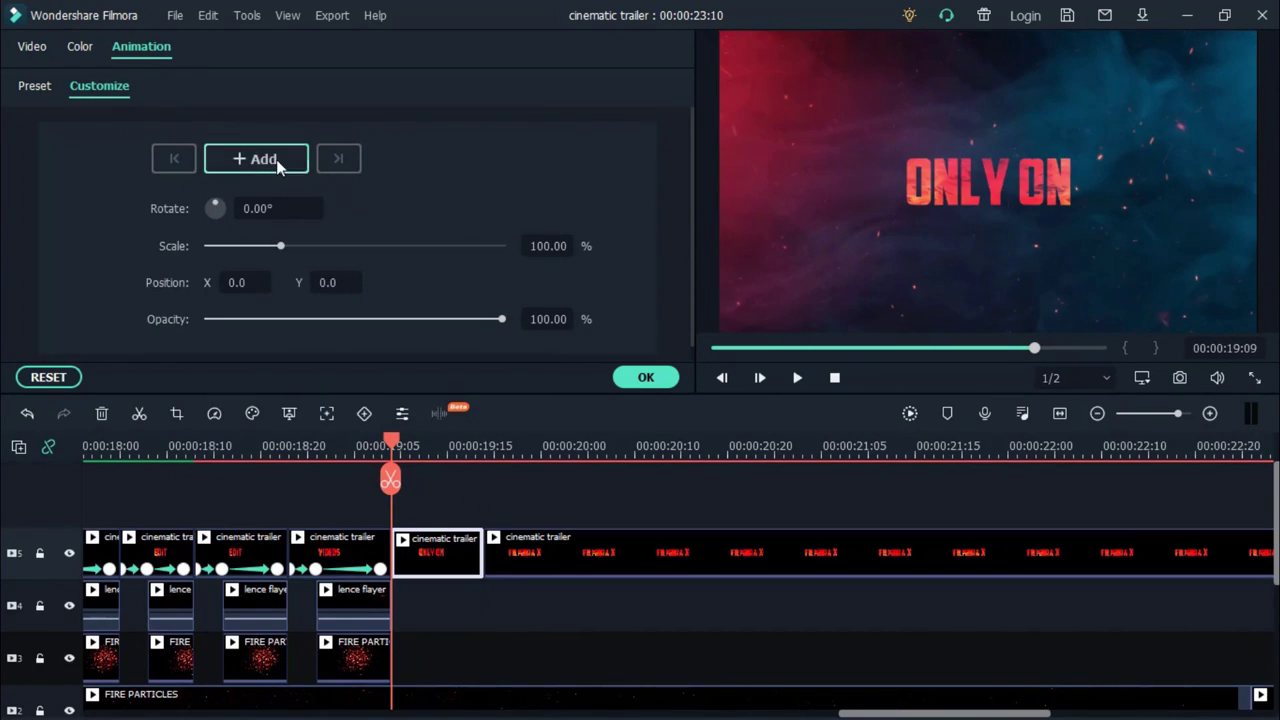
Add opening animation keyframes to the ONLY ON title at 00:00:19:09 and the FILMORA X title at 00:00:19:19.
{"action": "left_click", "coordinate": [281, 171]}
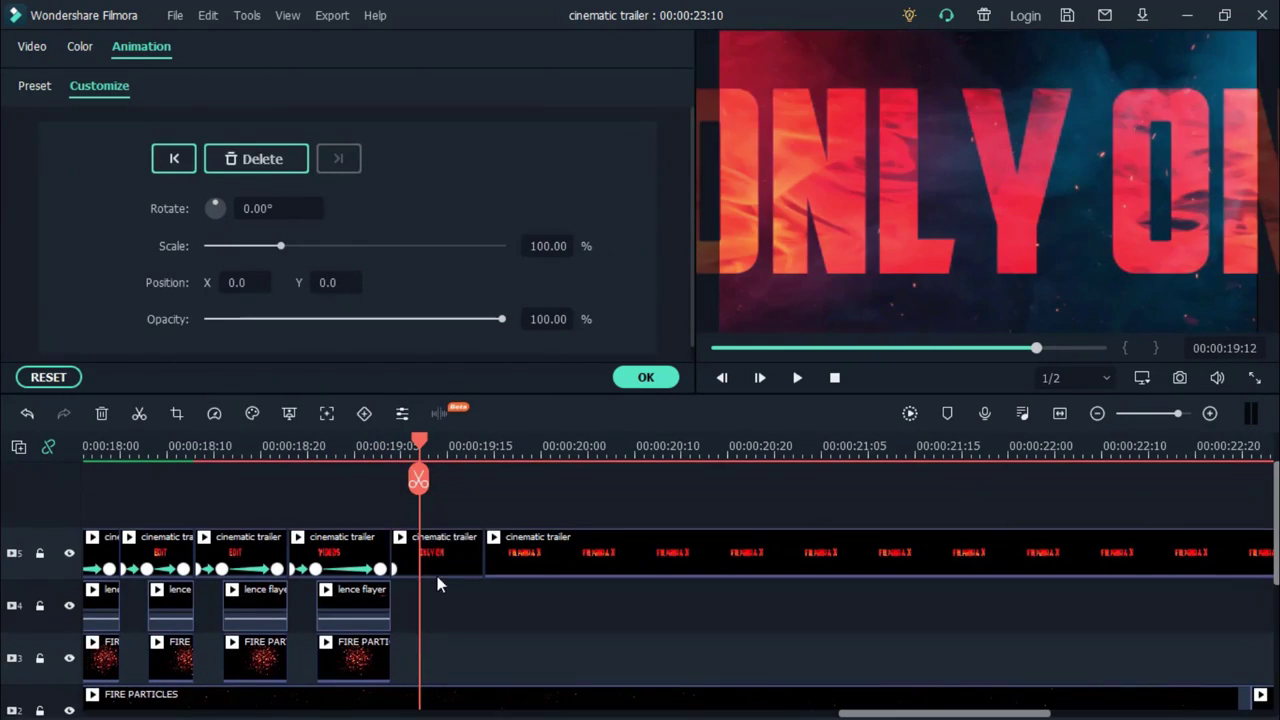
{"action": "left_click", "coordinate": [474, 441]}
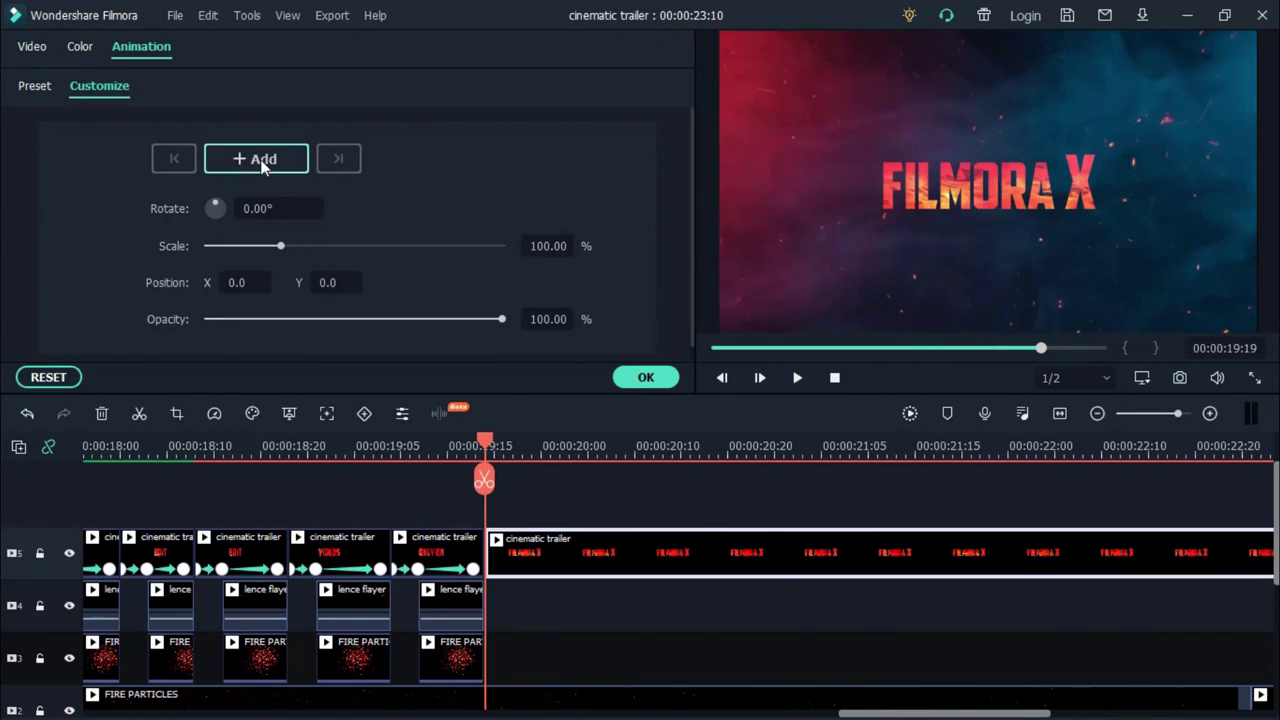
{"action": "left_click", "coordinate": [262, 162]}
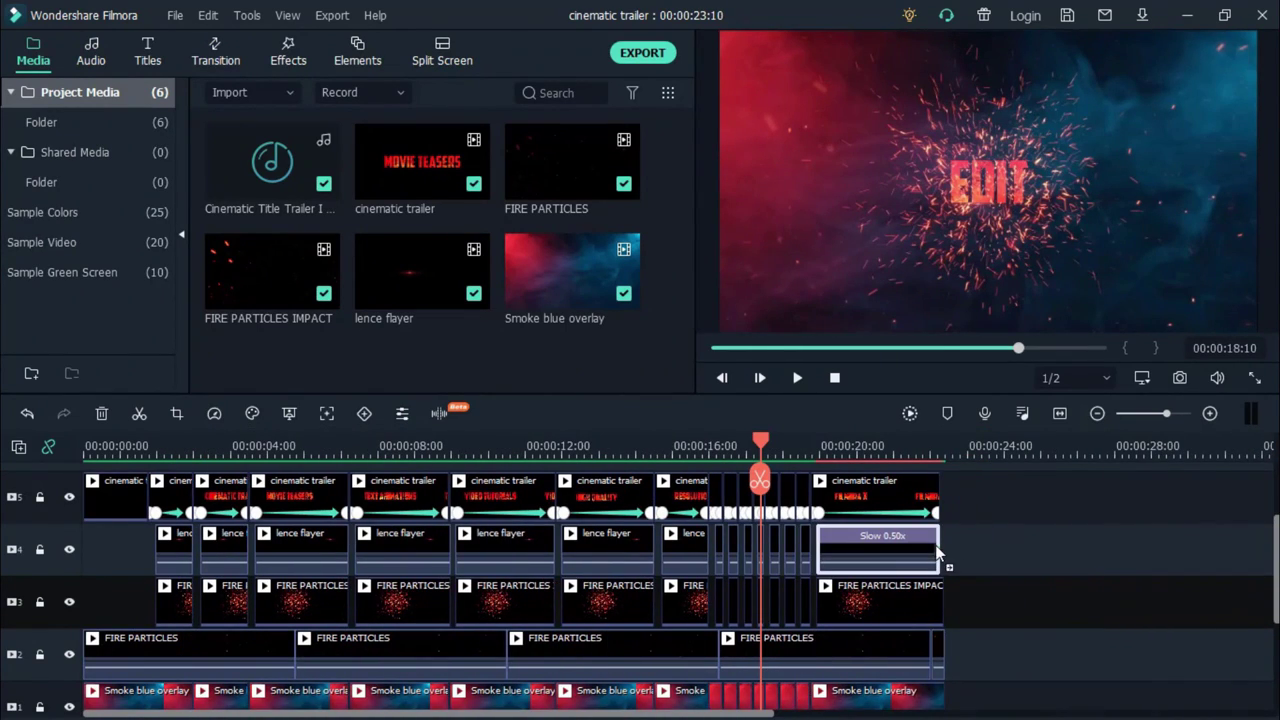
Render the timeline preview for smooth playback and review the finished trailer.
{"action": "left_click", "coordinate": [908, 414]}
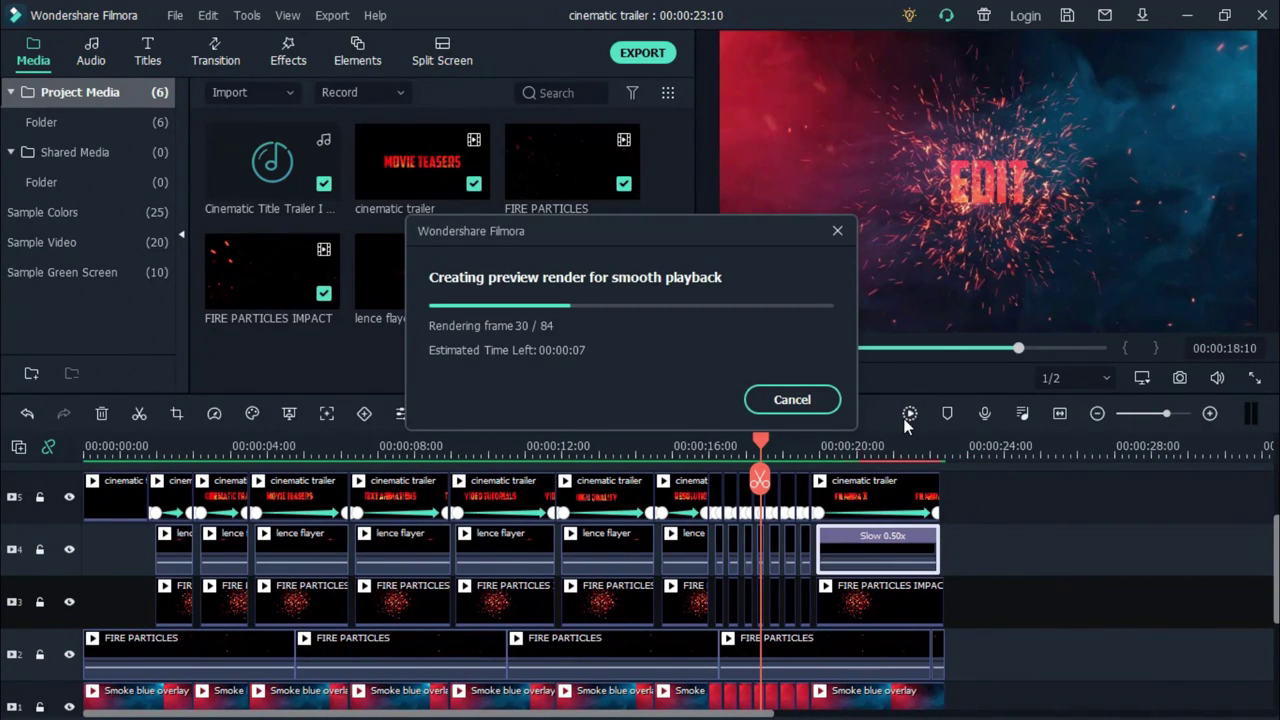
{"action": "left_click", "coordinate": [828, 388]}
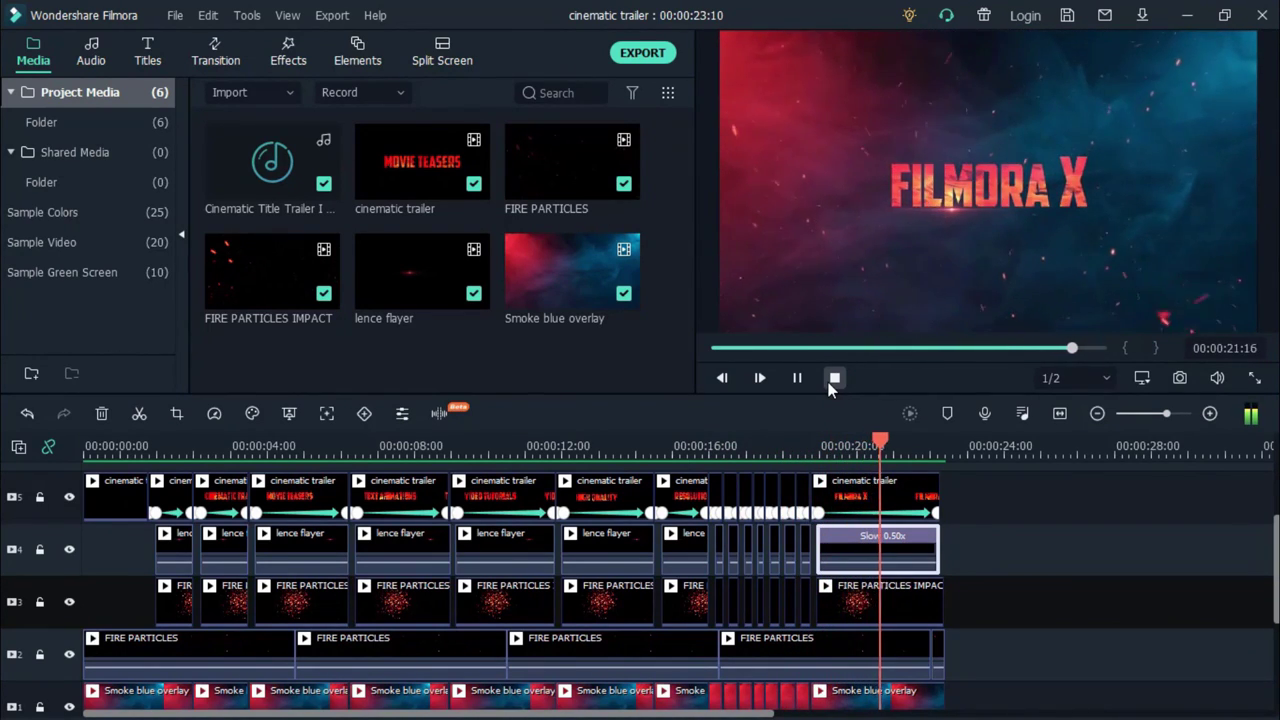
{"action": "left_click", "coordinate": [1065, 478]}
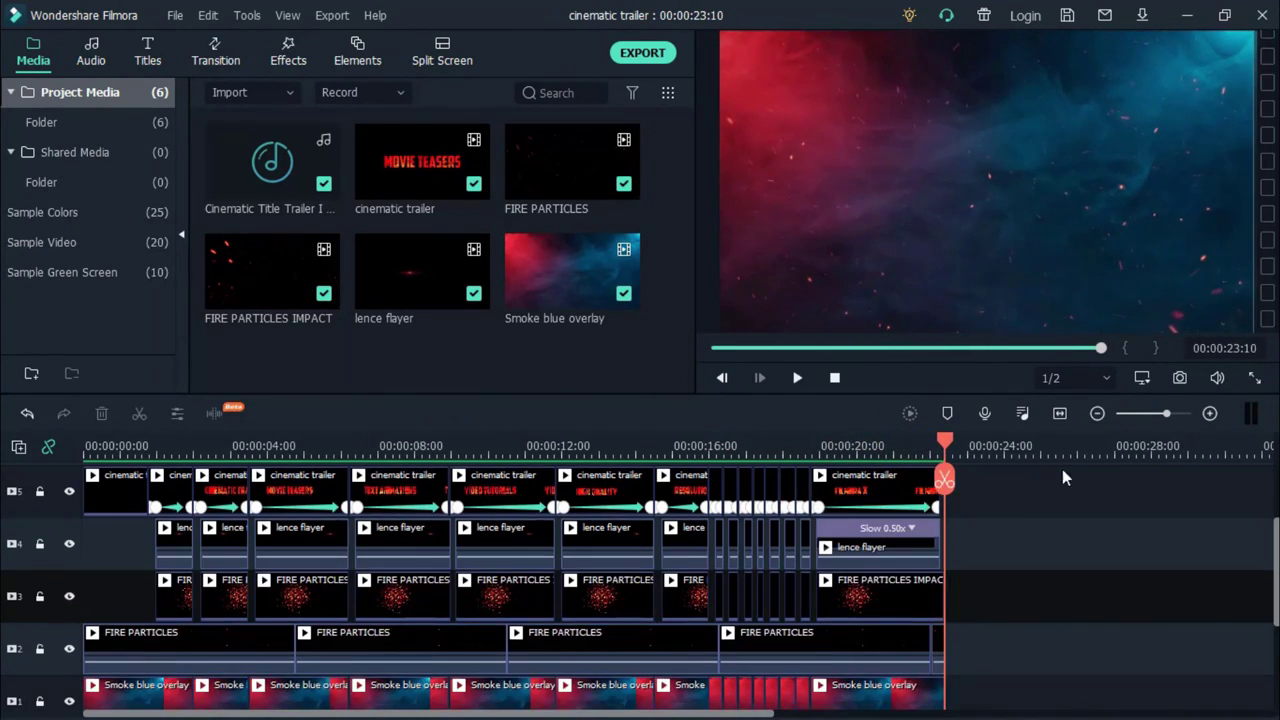
Export the trailer as a local MP4 named cinematic trailer with the frame rate set to 60 fps.
{"action": "left_click", "coordinate": [641, 53]}
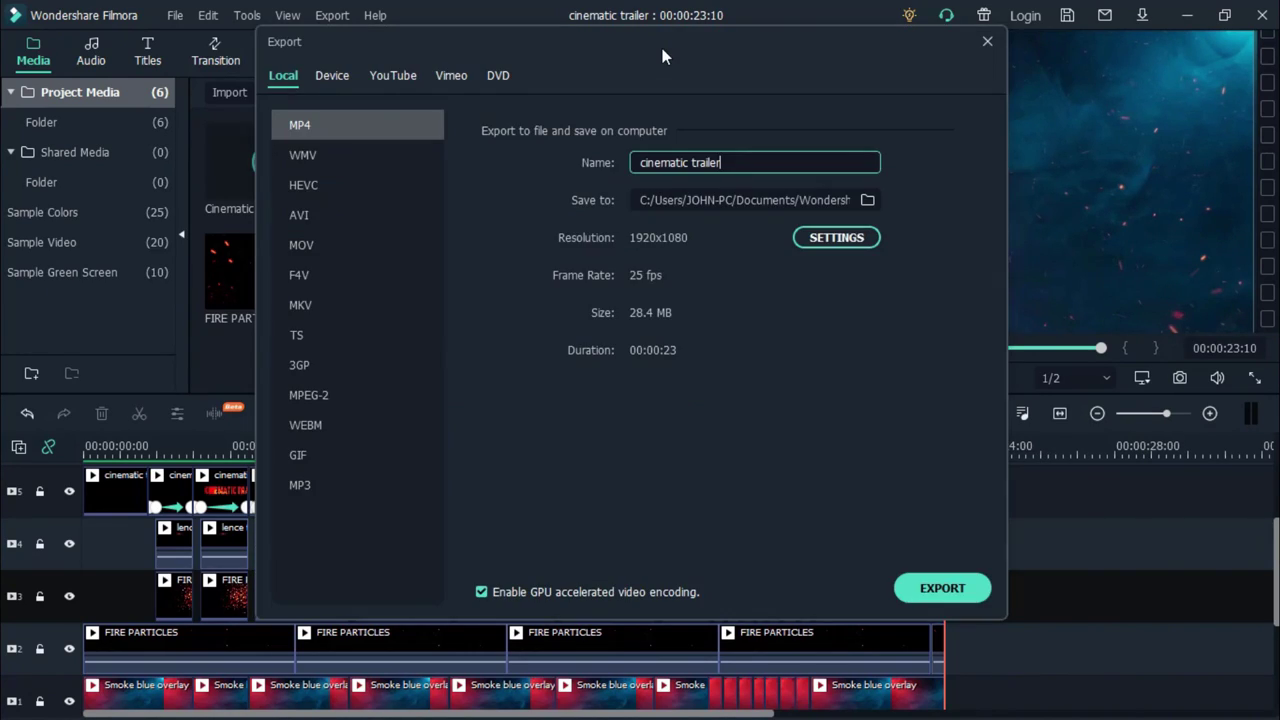
{"action": "left_click", "coordinate": [812, 237]}
{"action": "left_click", "coordinate": [699, 278]}
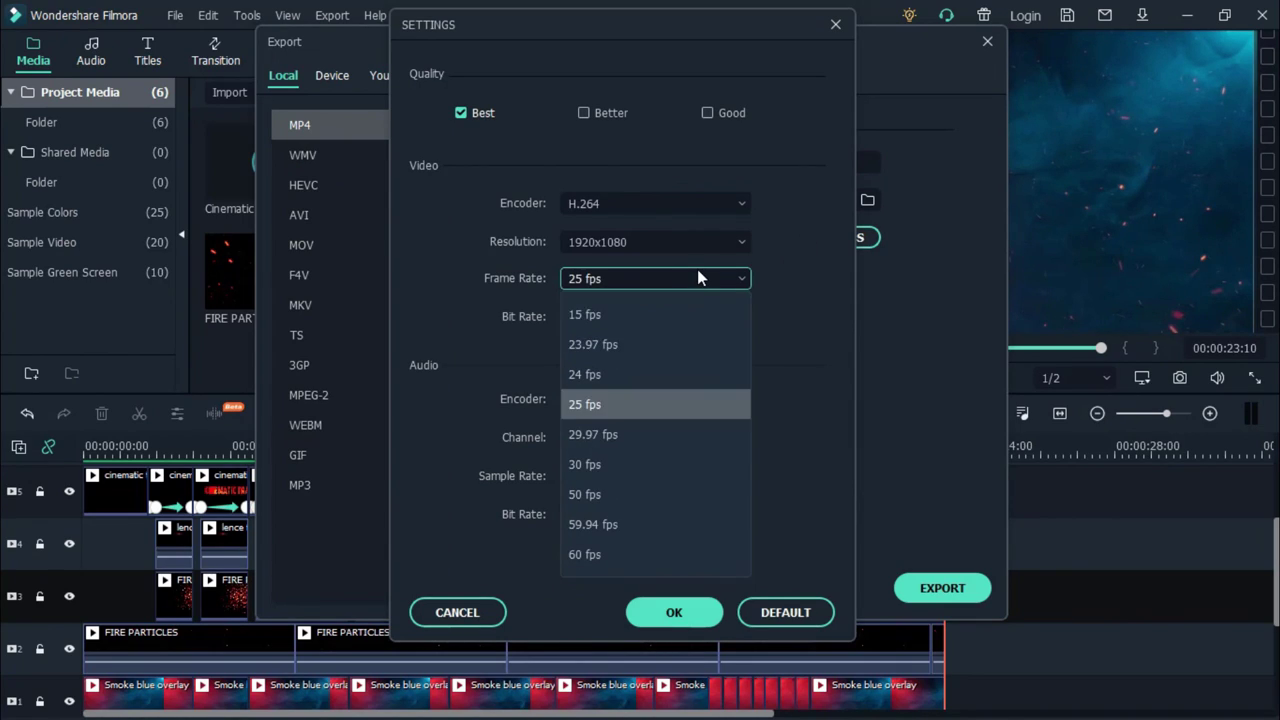
{"action": "left_click", "coordinate": [662, 551]}
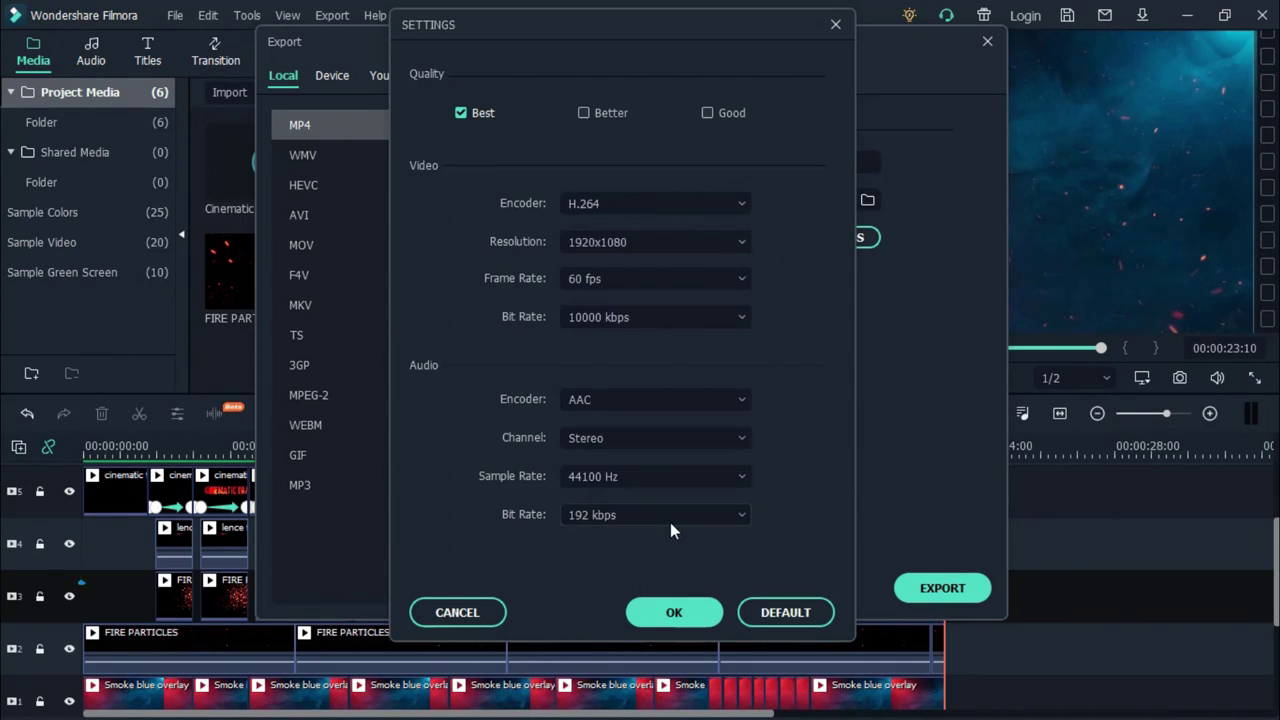
{"action": "left_click", "coordinate": [676, 613]}
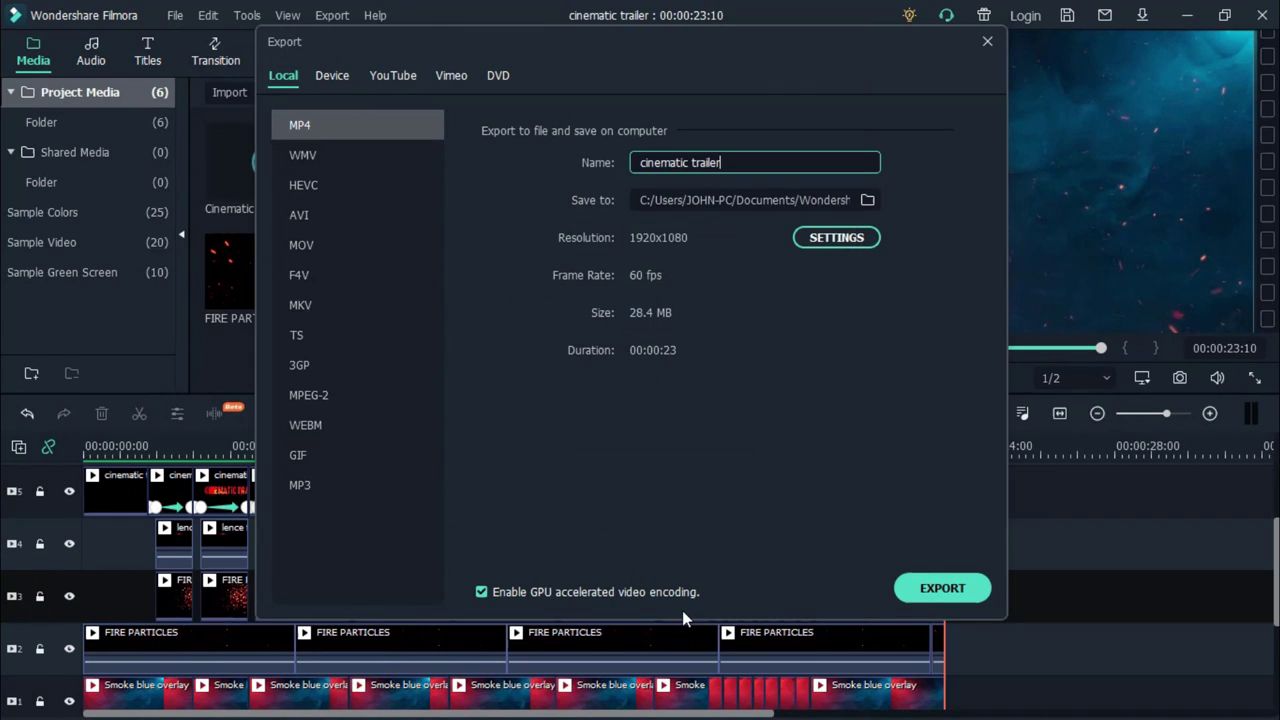
{"action": "left_click", "coordinate": [925, 598]}
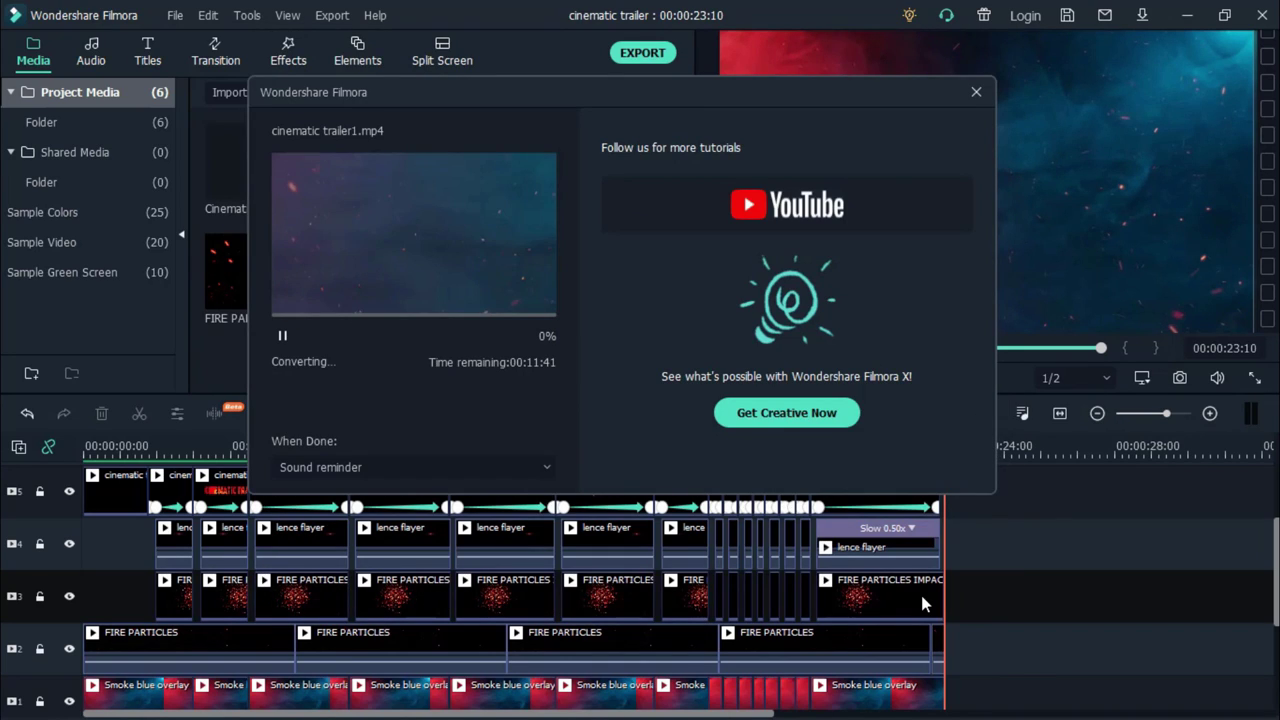